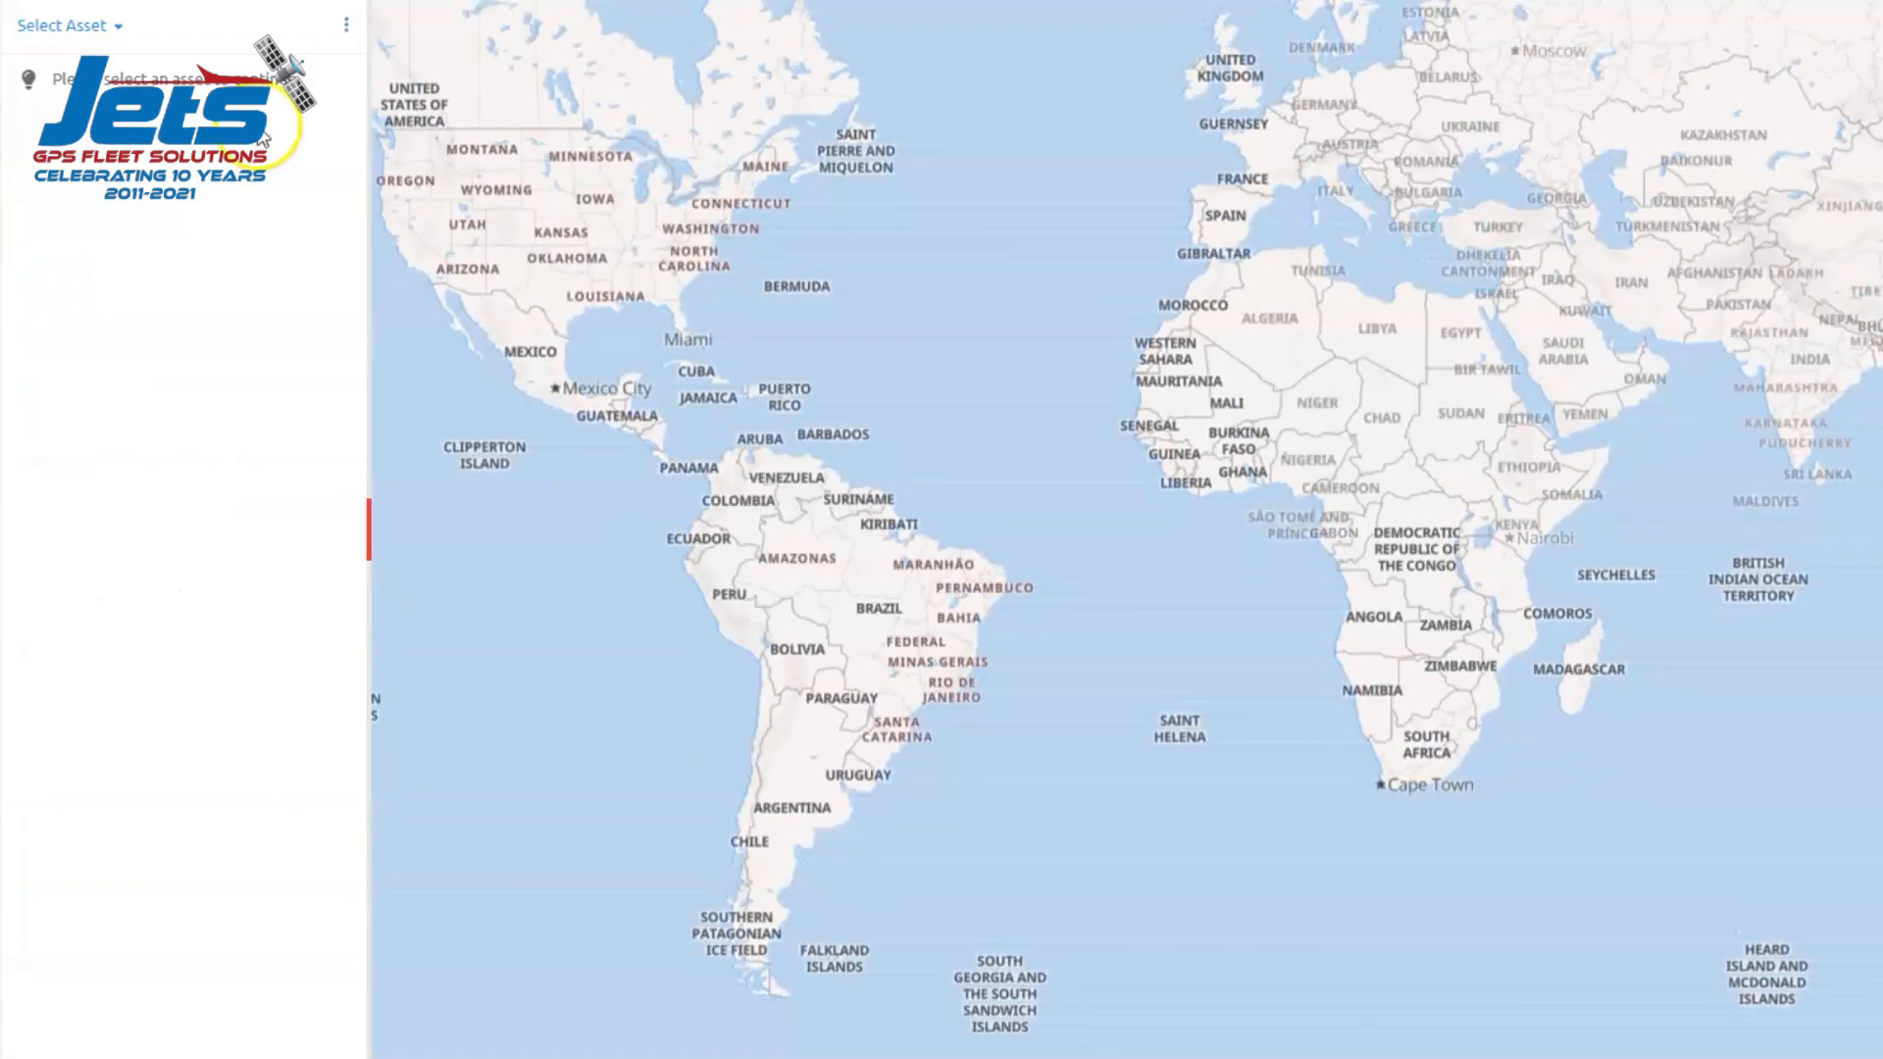
# Show the trips of asset J66 ETS for 6 March 2023 and open the 09:01–09:14 trip ending at The Rydings
pyautogui.click(118, 26)
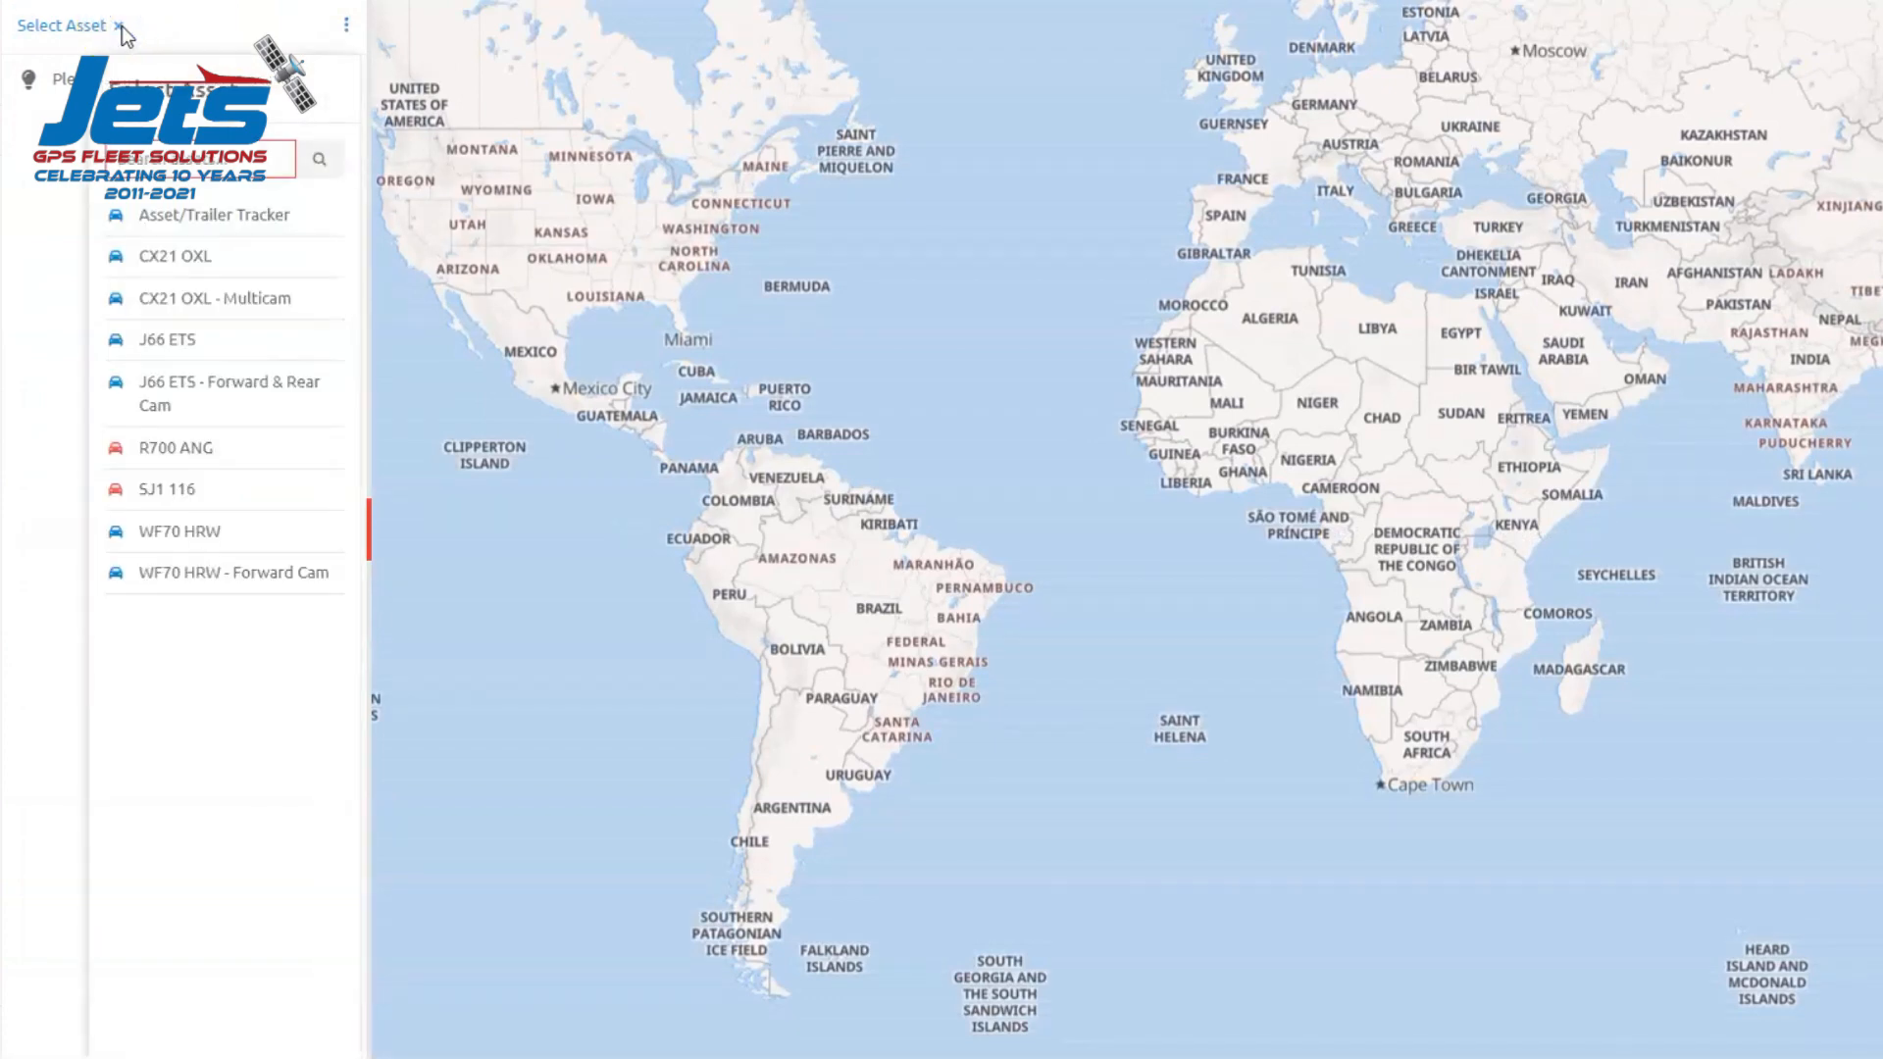
pyautogui.click(167, 338)
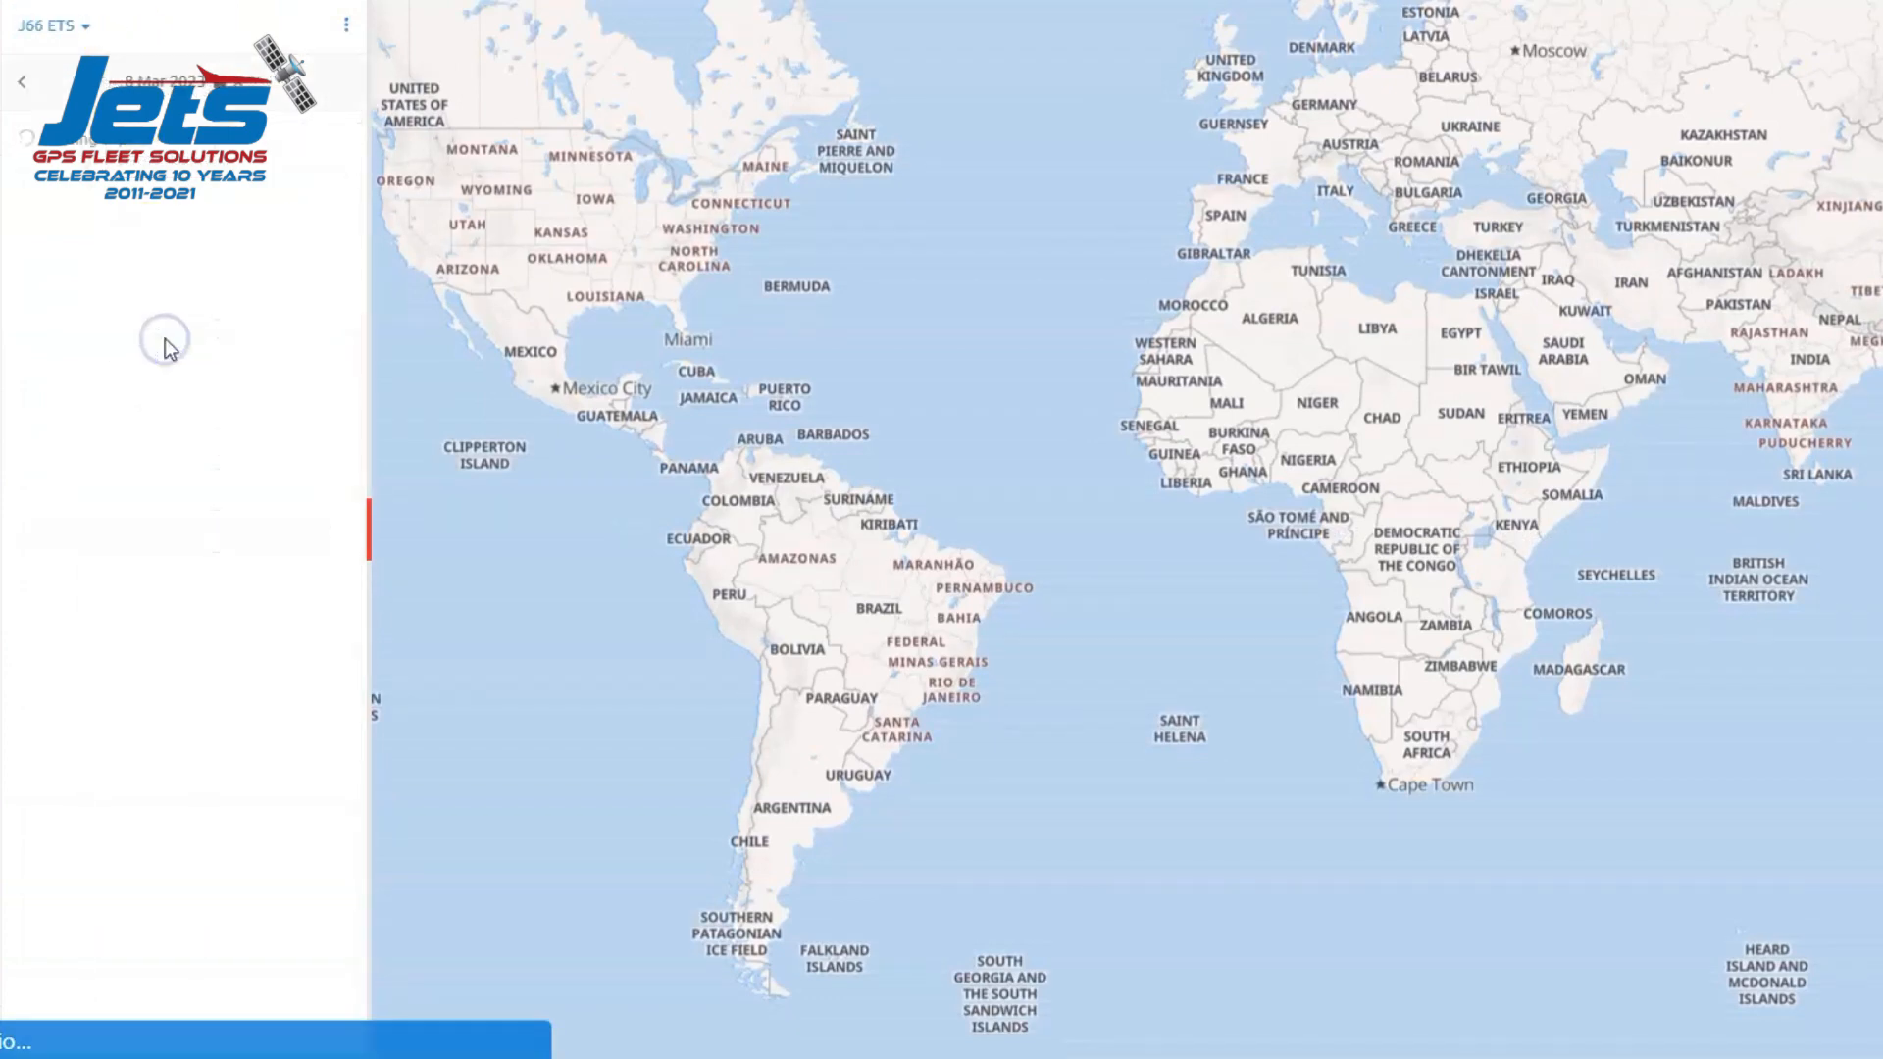
pyautogui.click(201, 80)
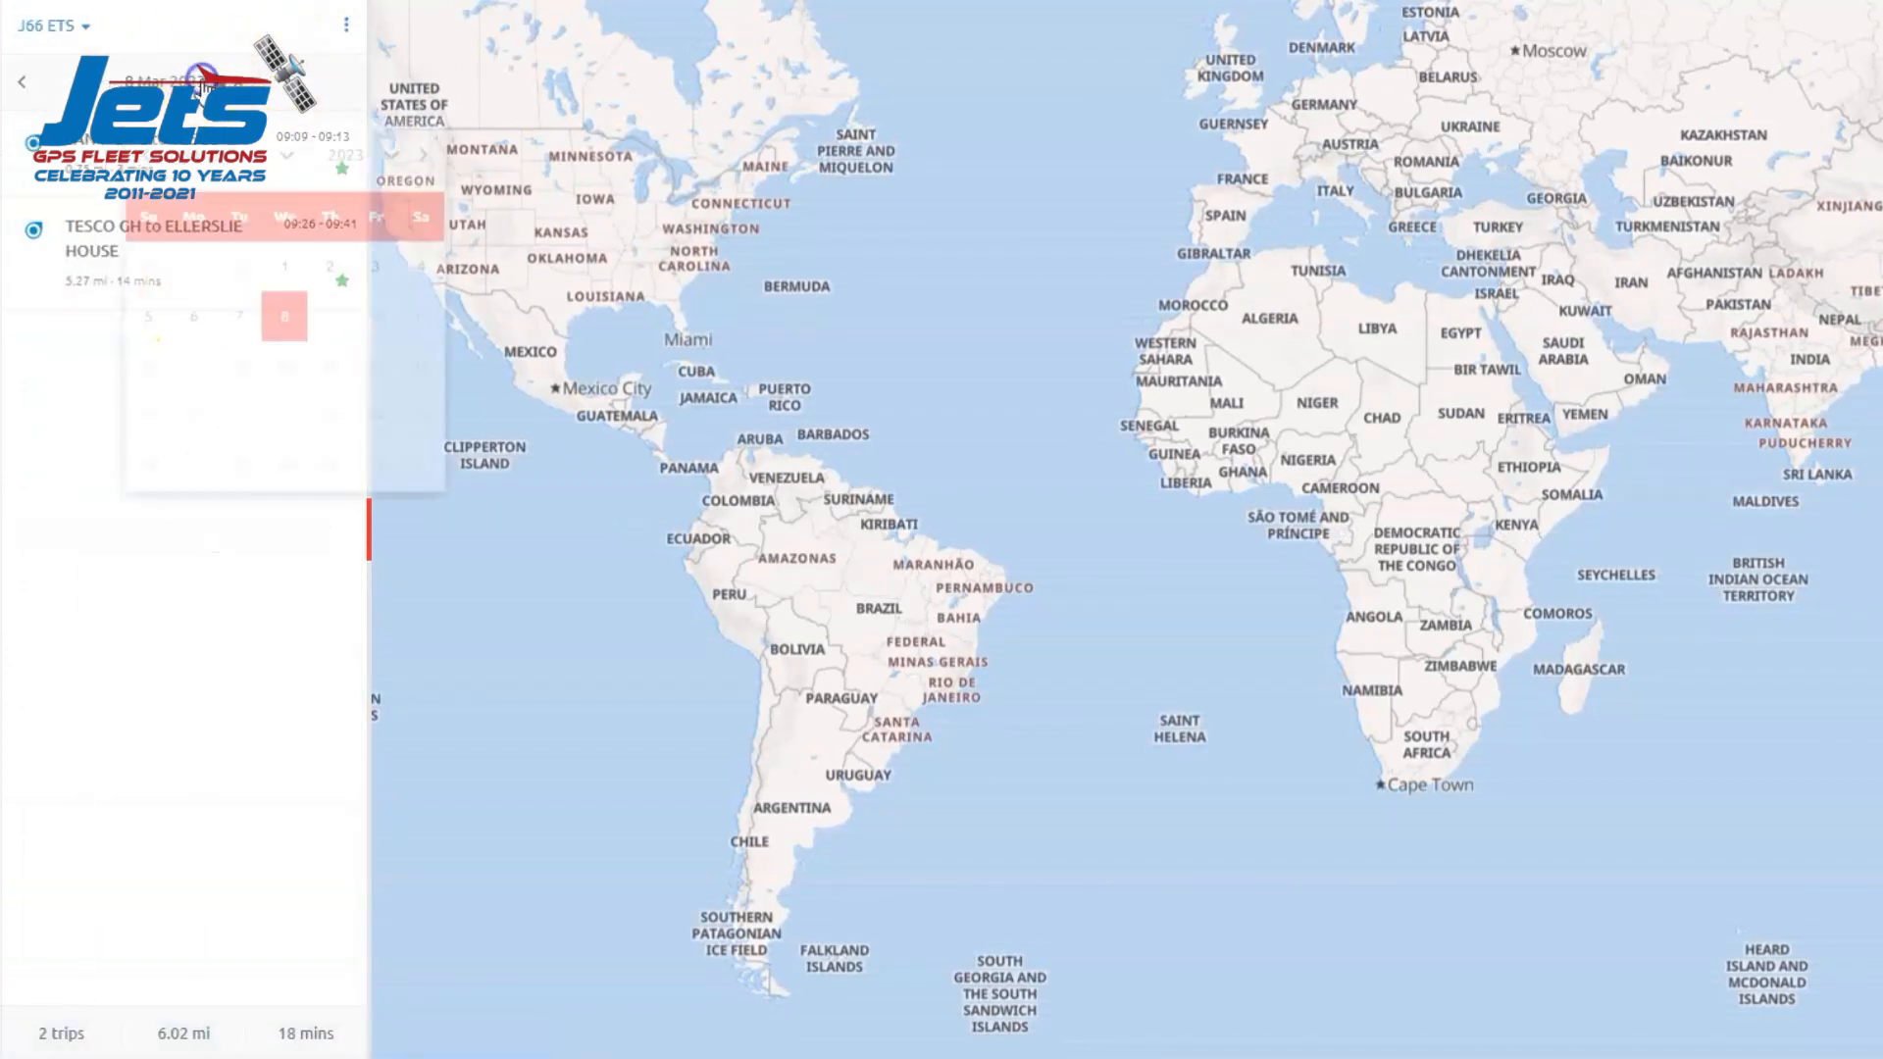
pyautogui.click(194, 304)
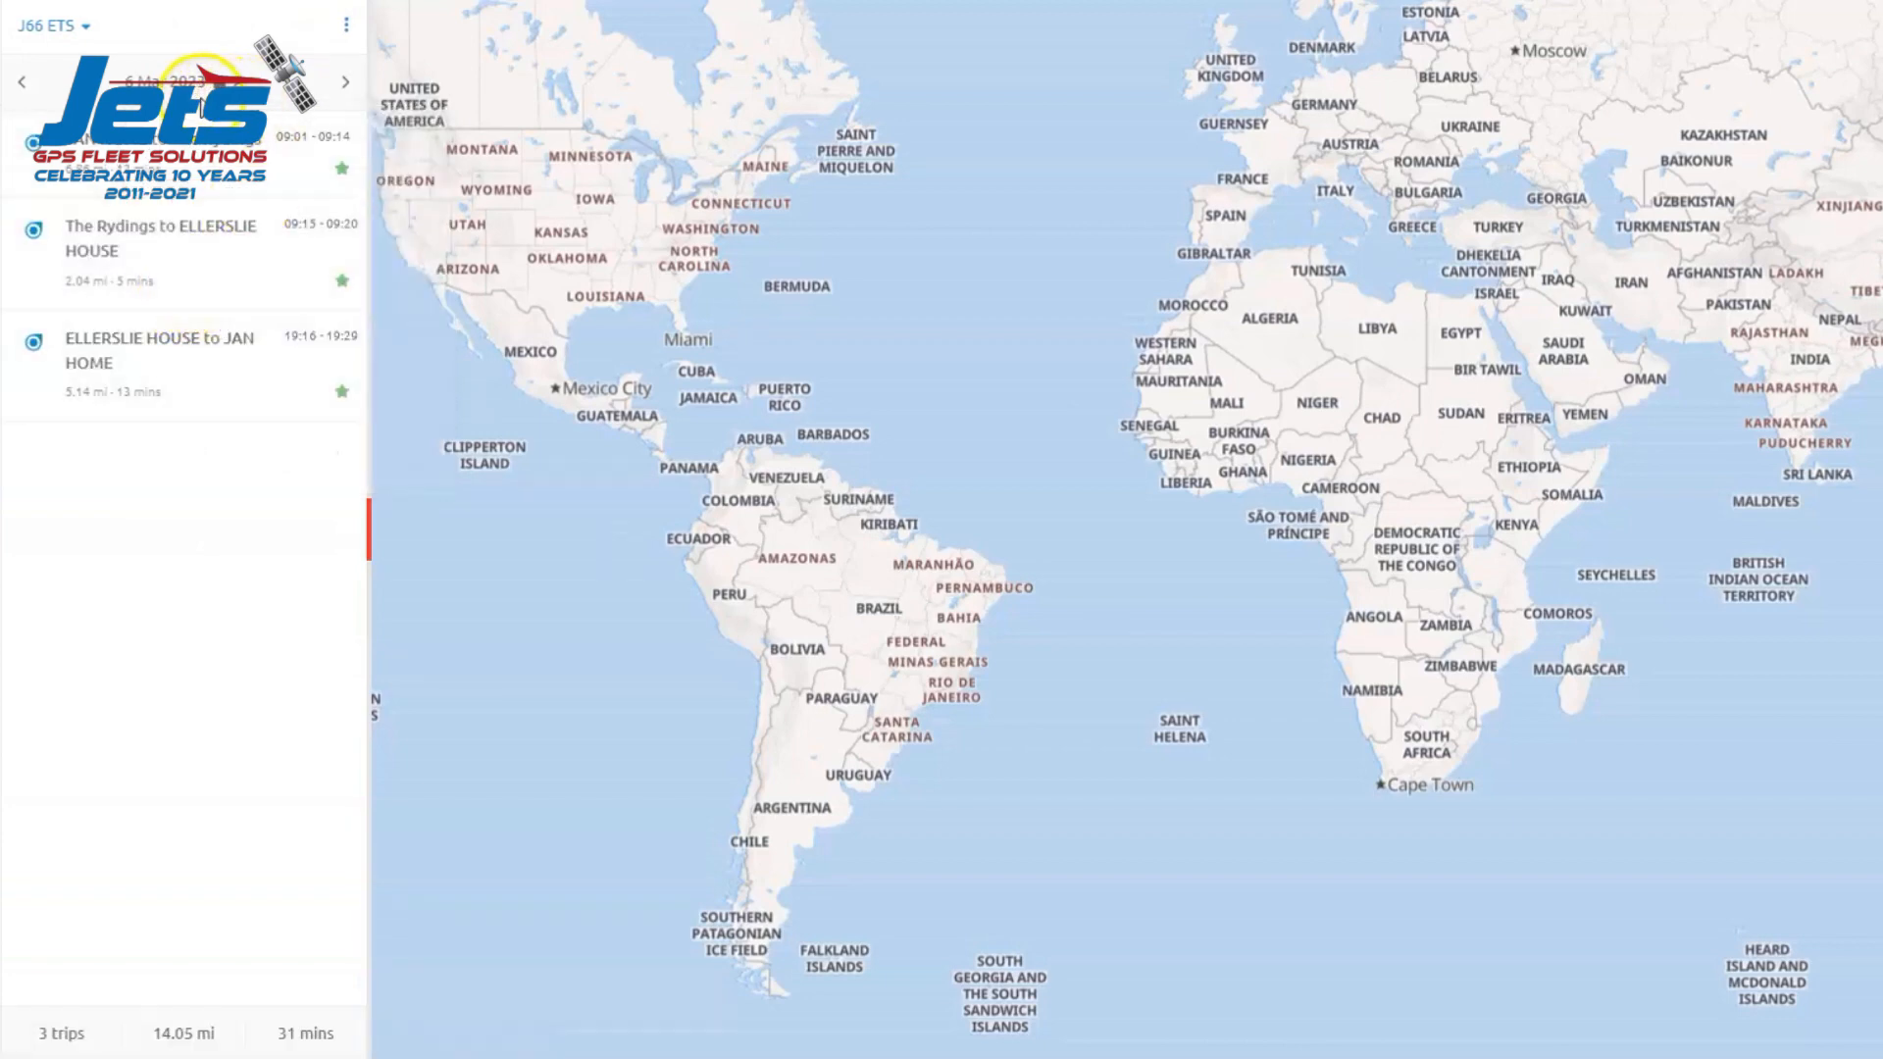
pyautogui.click(261, 259)
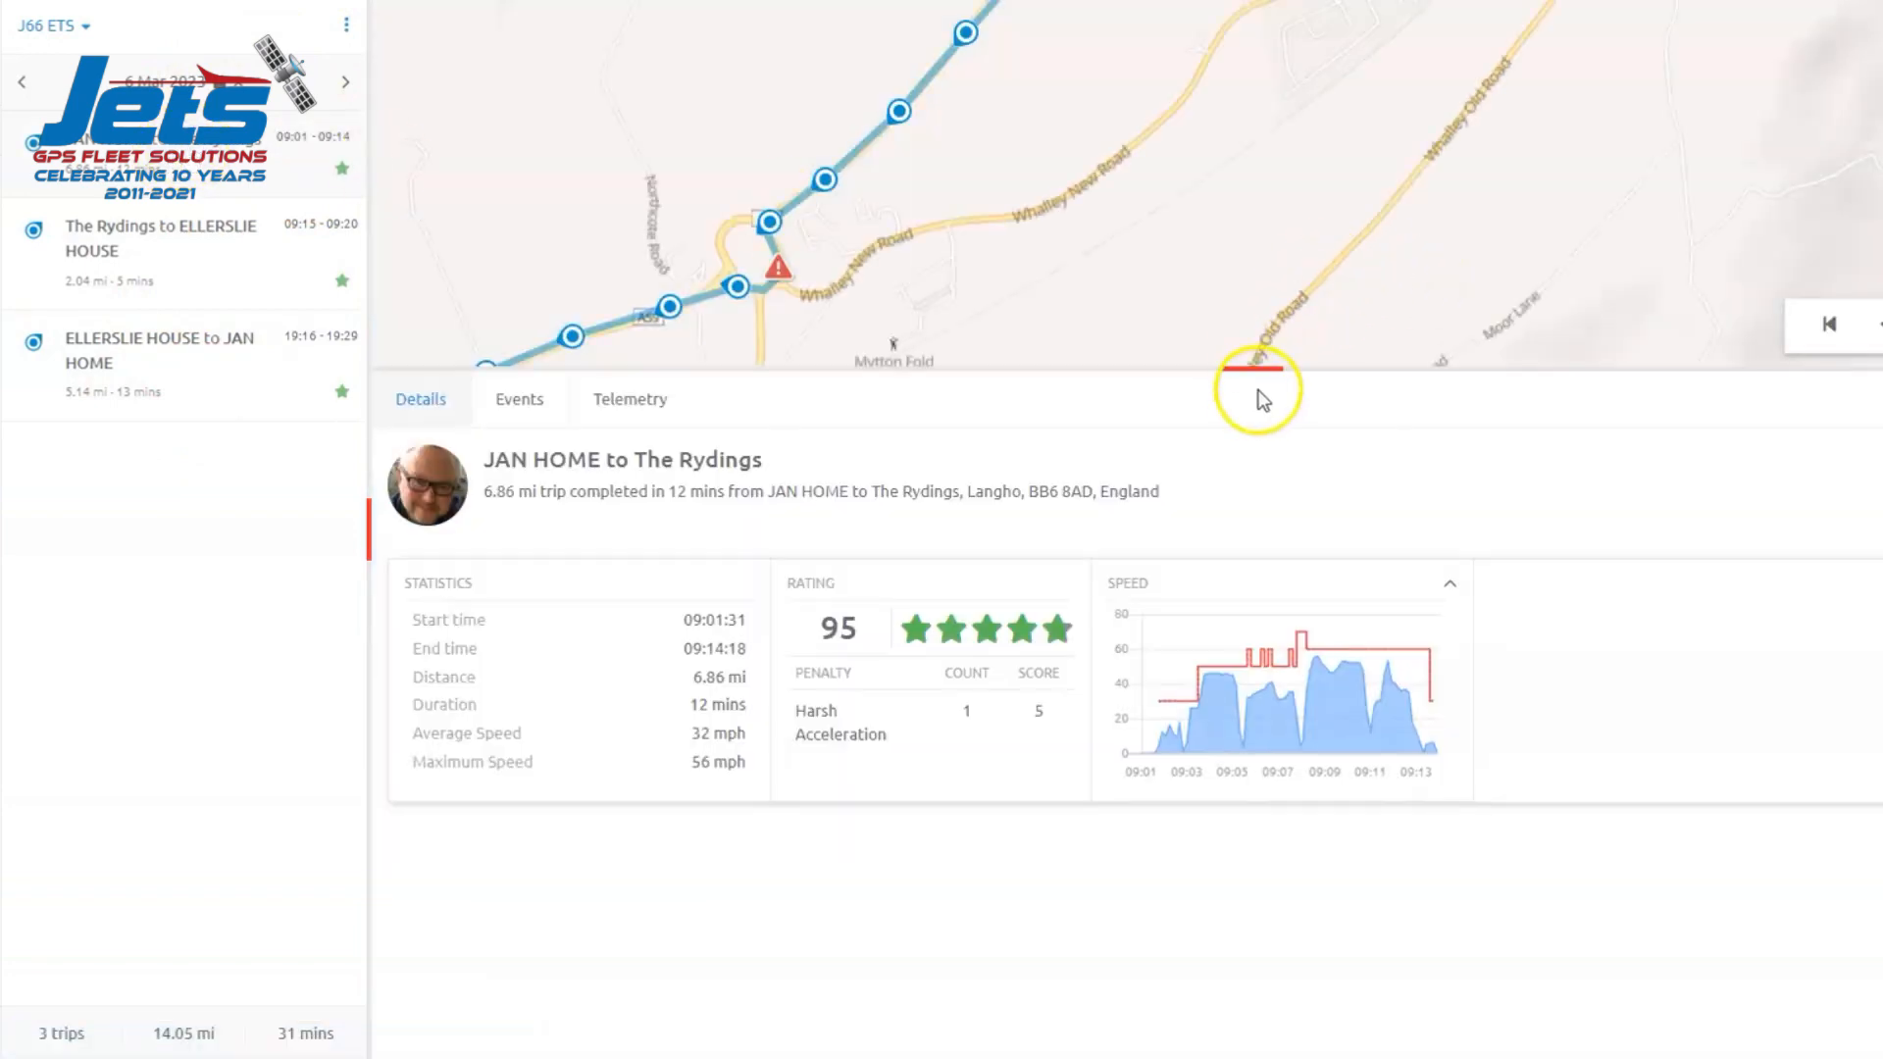
# Enlarge the map area above the trip details and bring the trip's end point beside The Rydings into close view
pyautogui.moveTo(1253, 368); pyautogui.dragTo(1177, 764)
pyautogui.scroll(-1, 1281, 412)
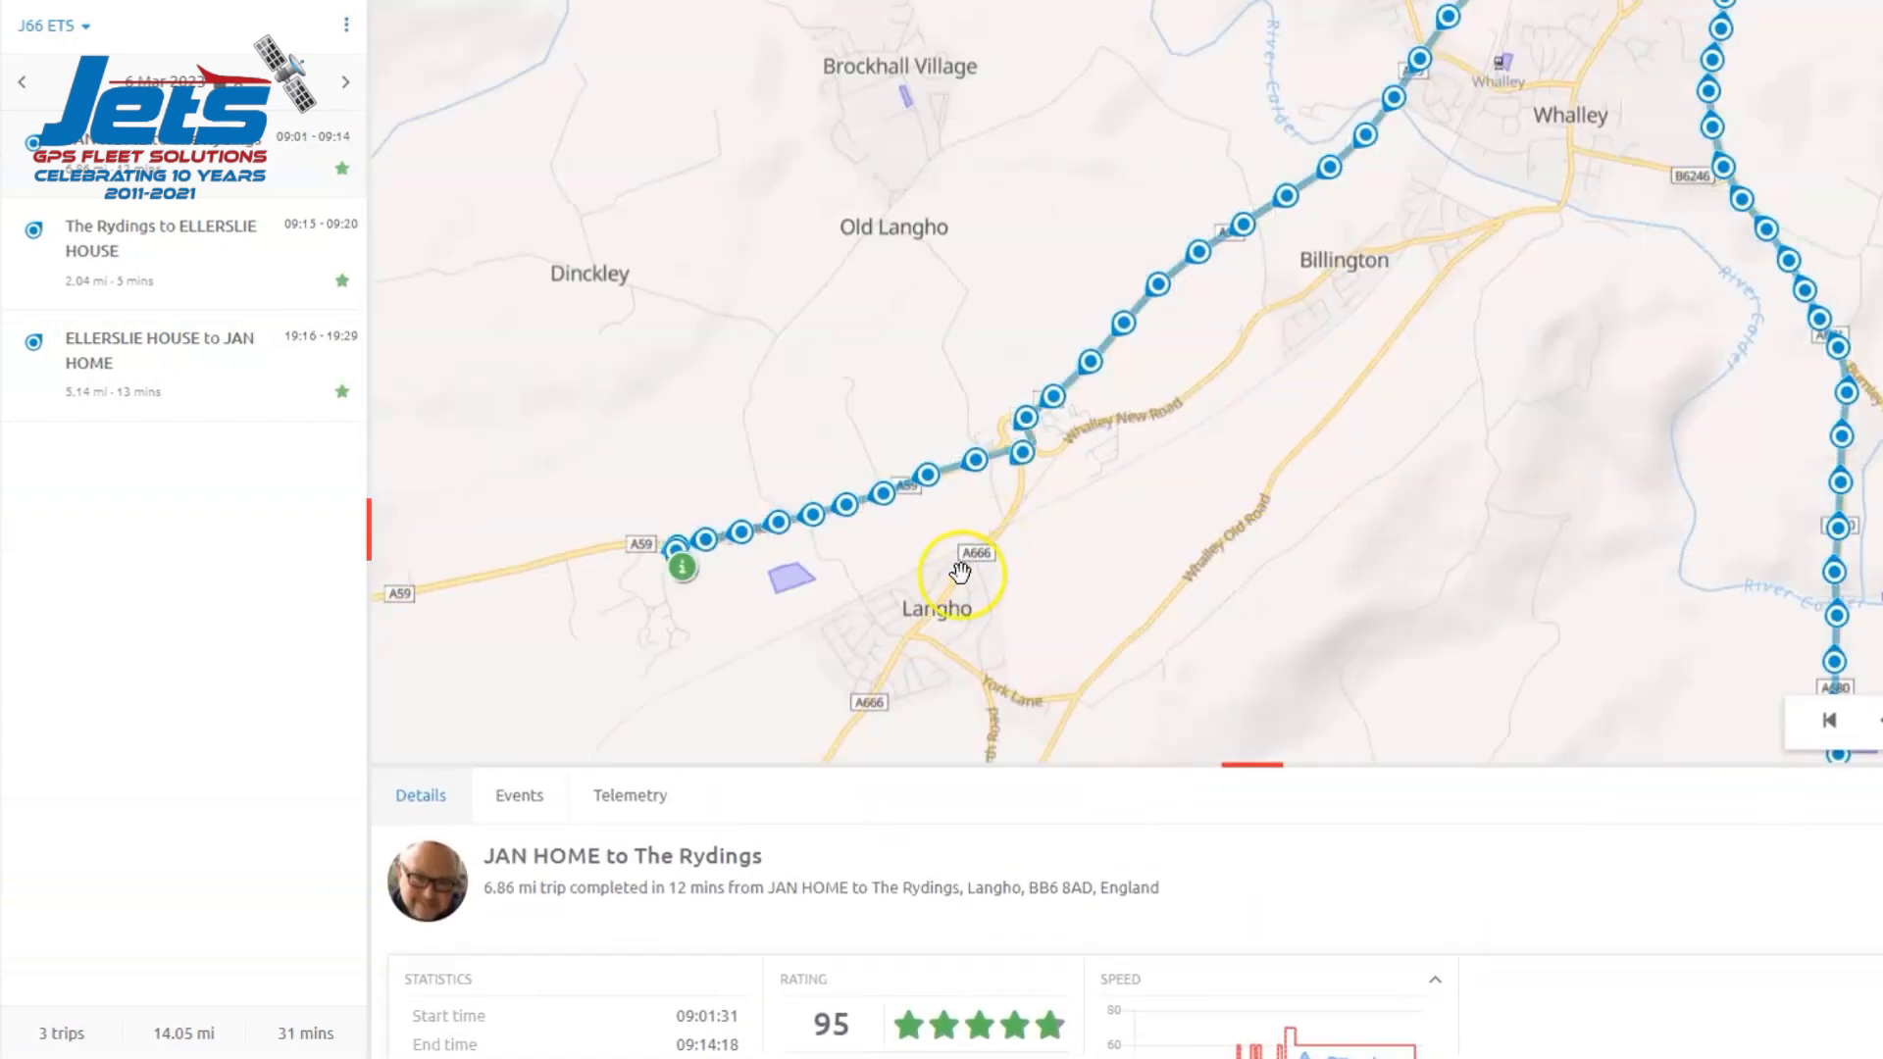
pyautogui.moveTo(726, 601); pyautogui.dragTo(1282, 526)
pyautogui.scroll(2, 1252, 523)
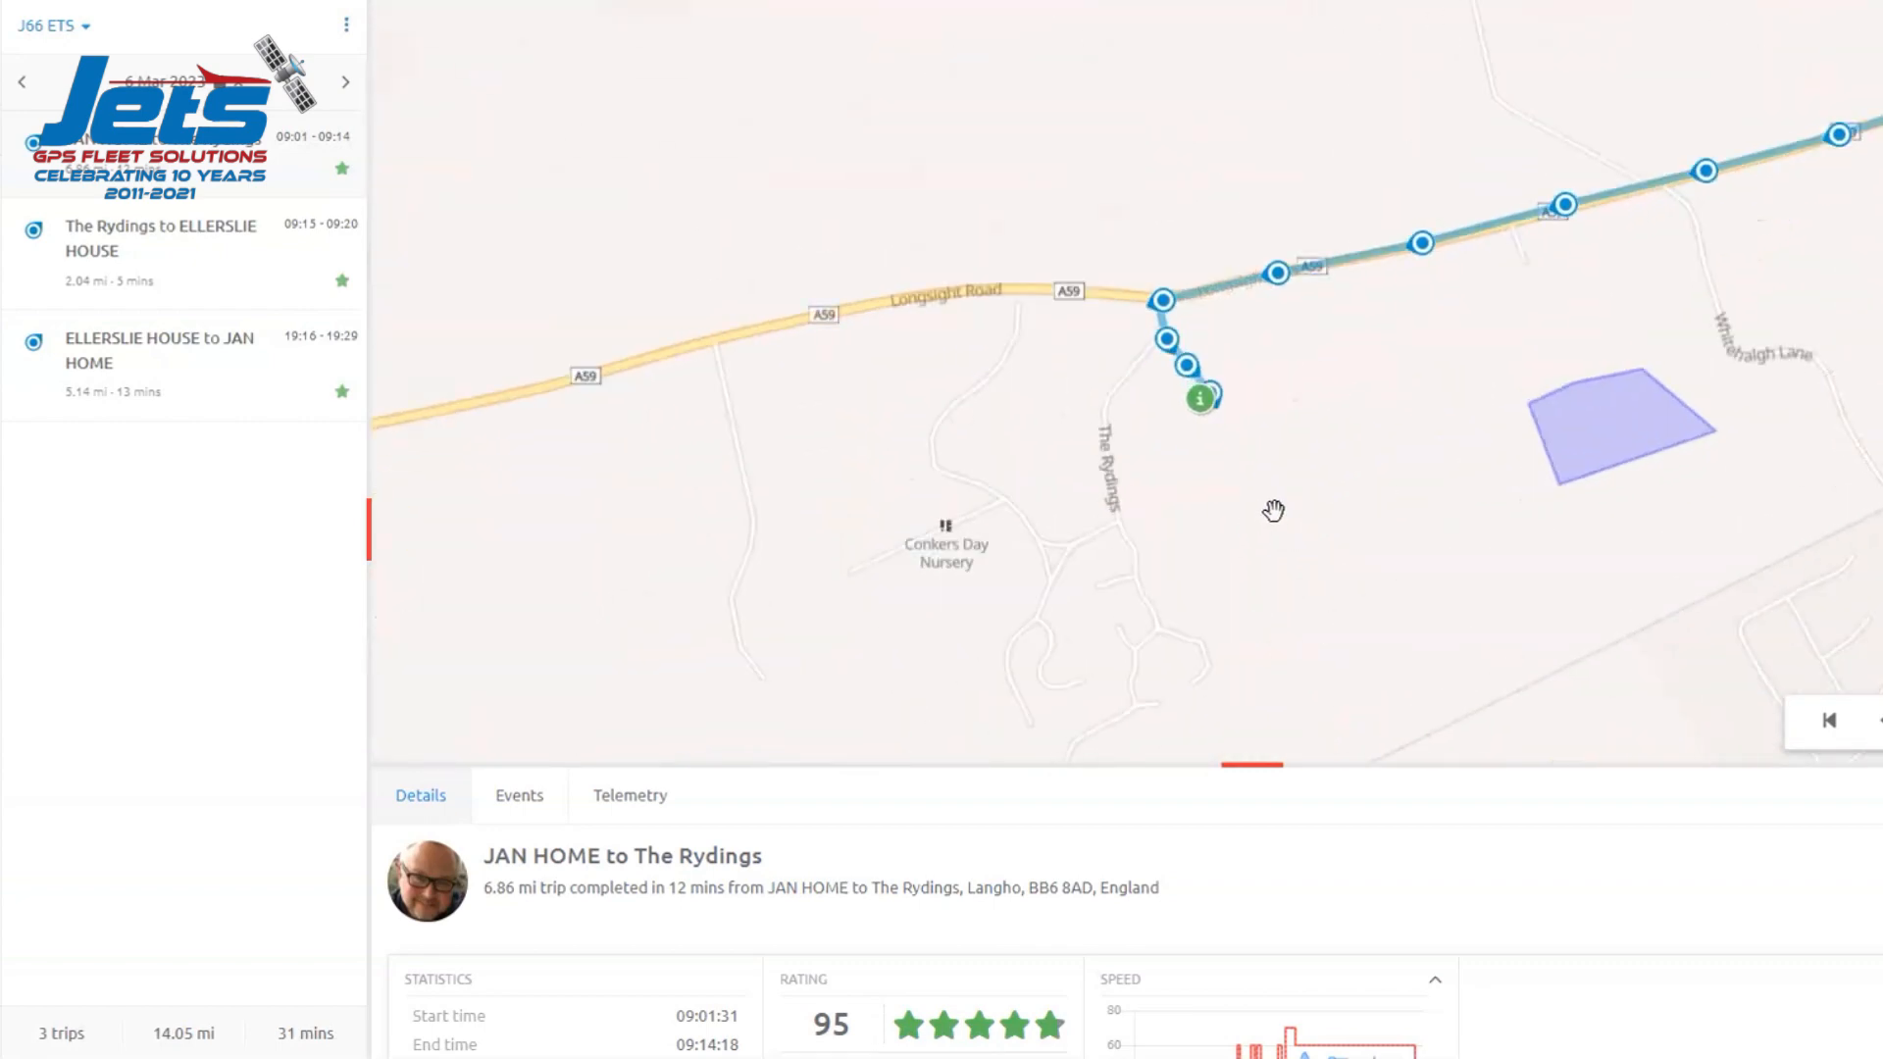
pyautogui.scroll(1, 1273, 510)
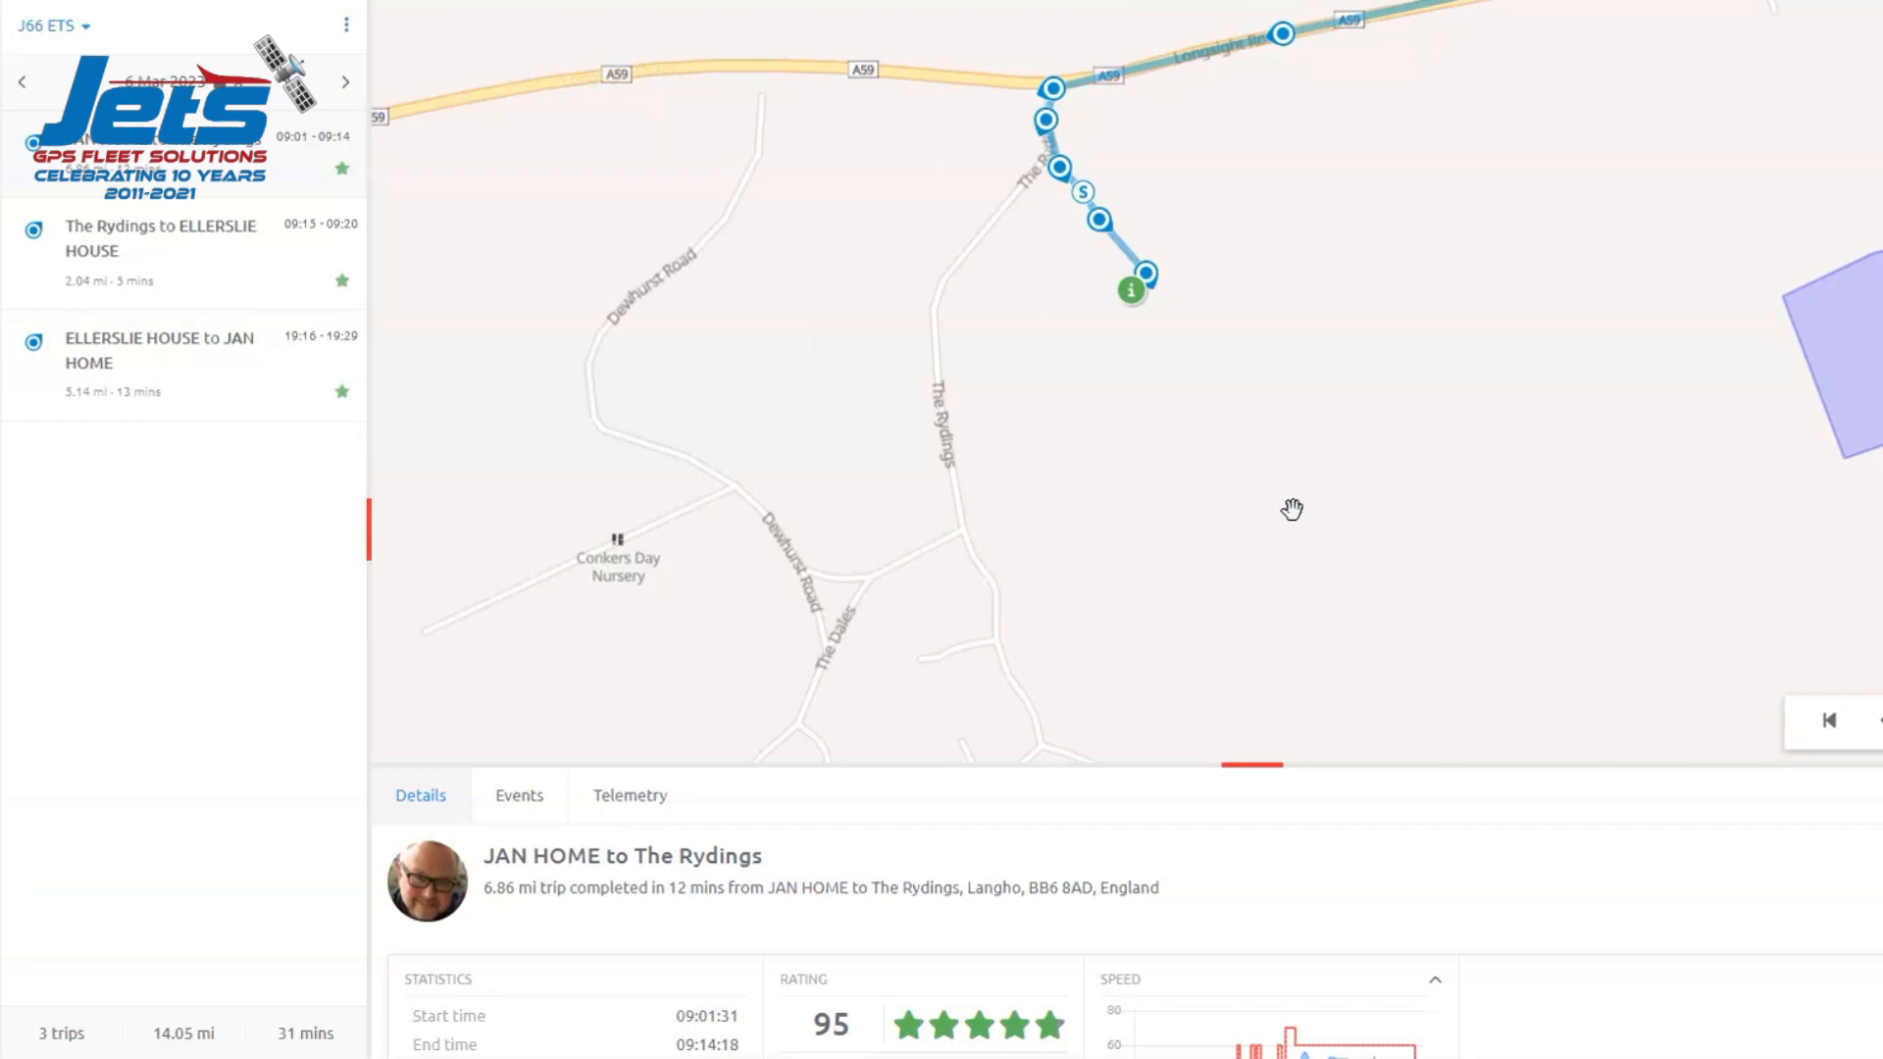
pyautogui.scroll(1, 1284, 508)
pyautogui.click(1295, 474)
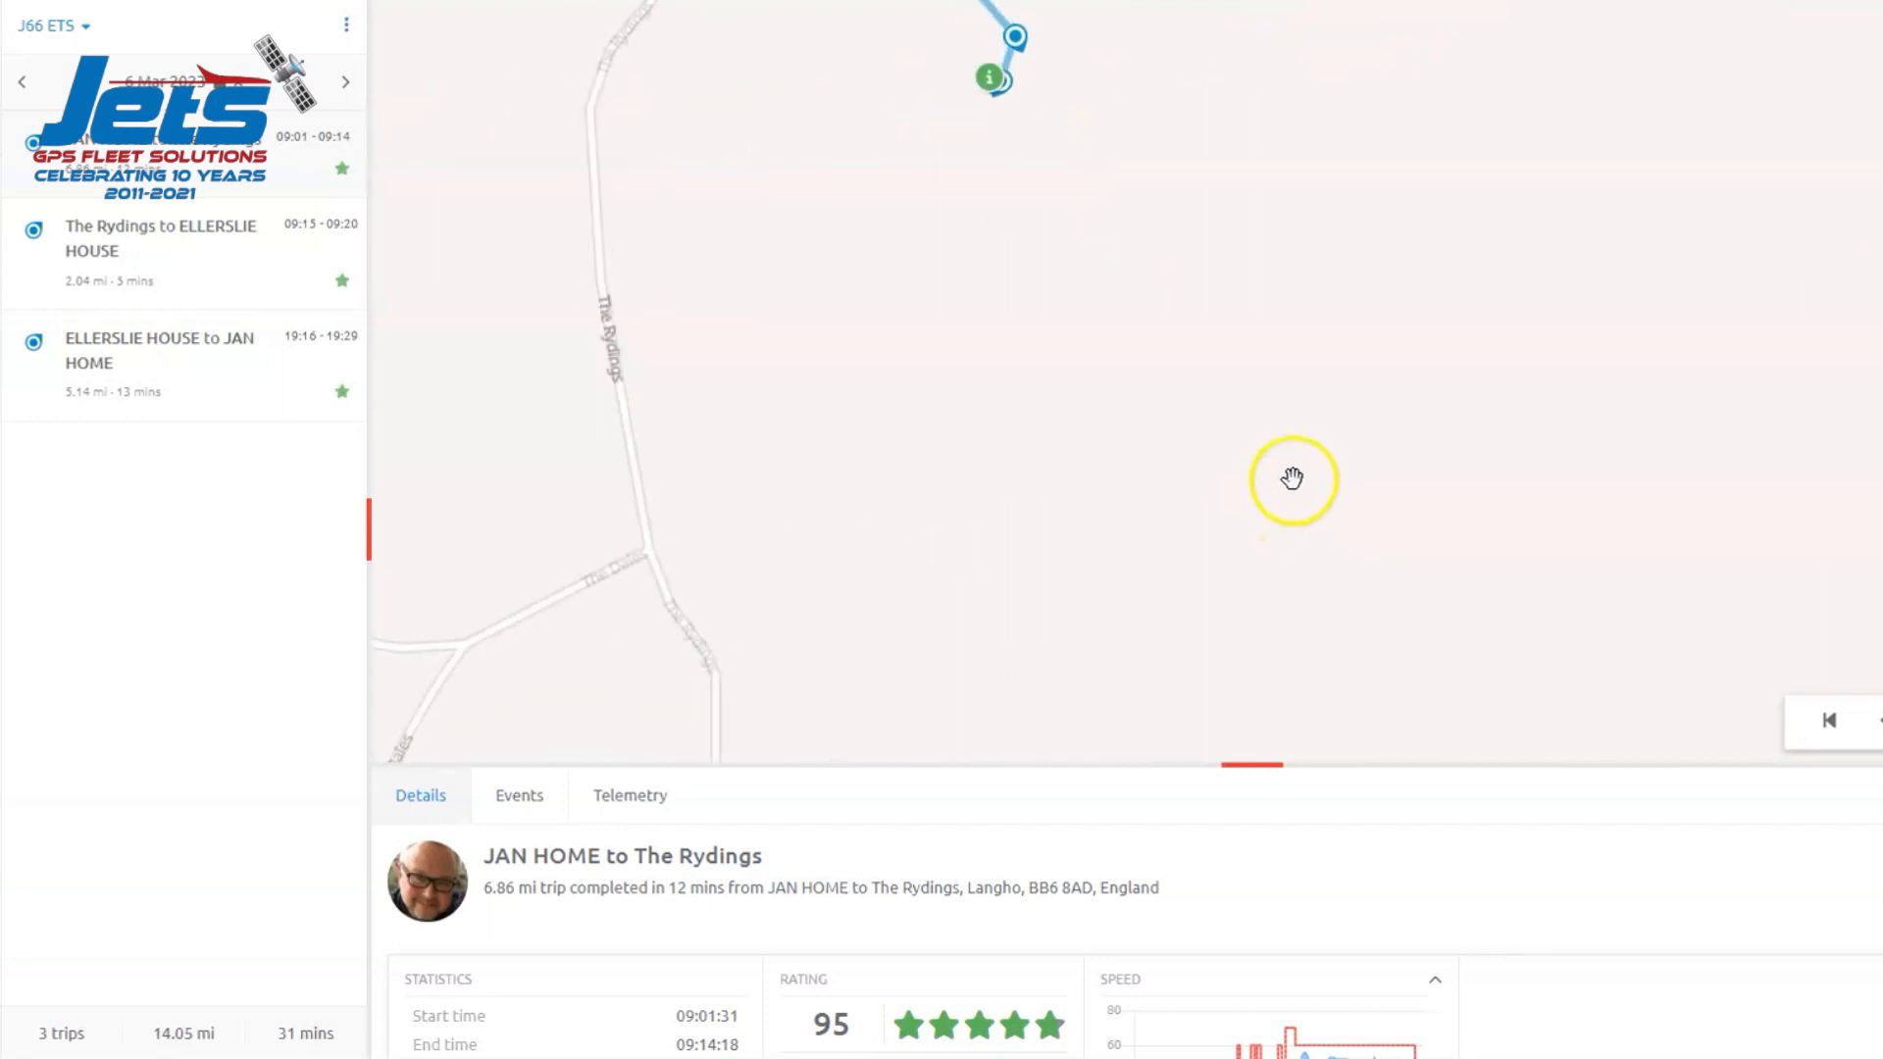
pyautogui.scroll(-1, 1294, 475)
pyautogui.click(1612, 403)
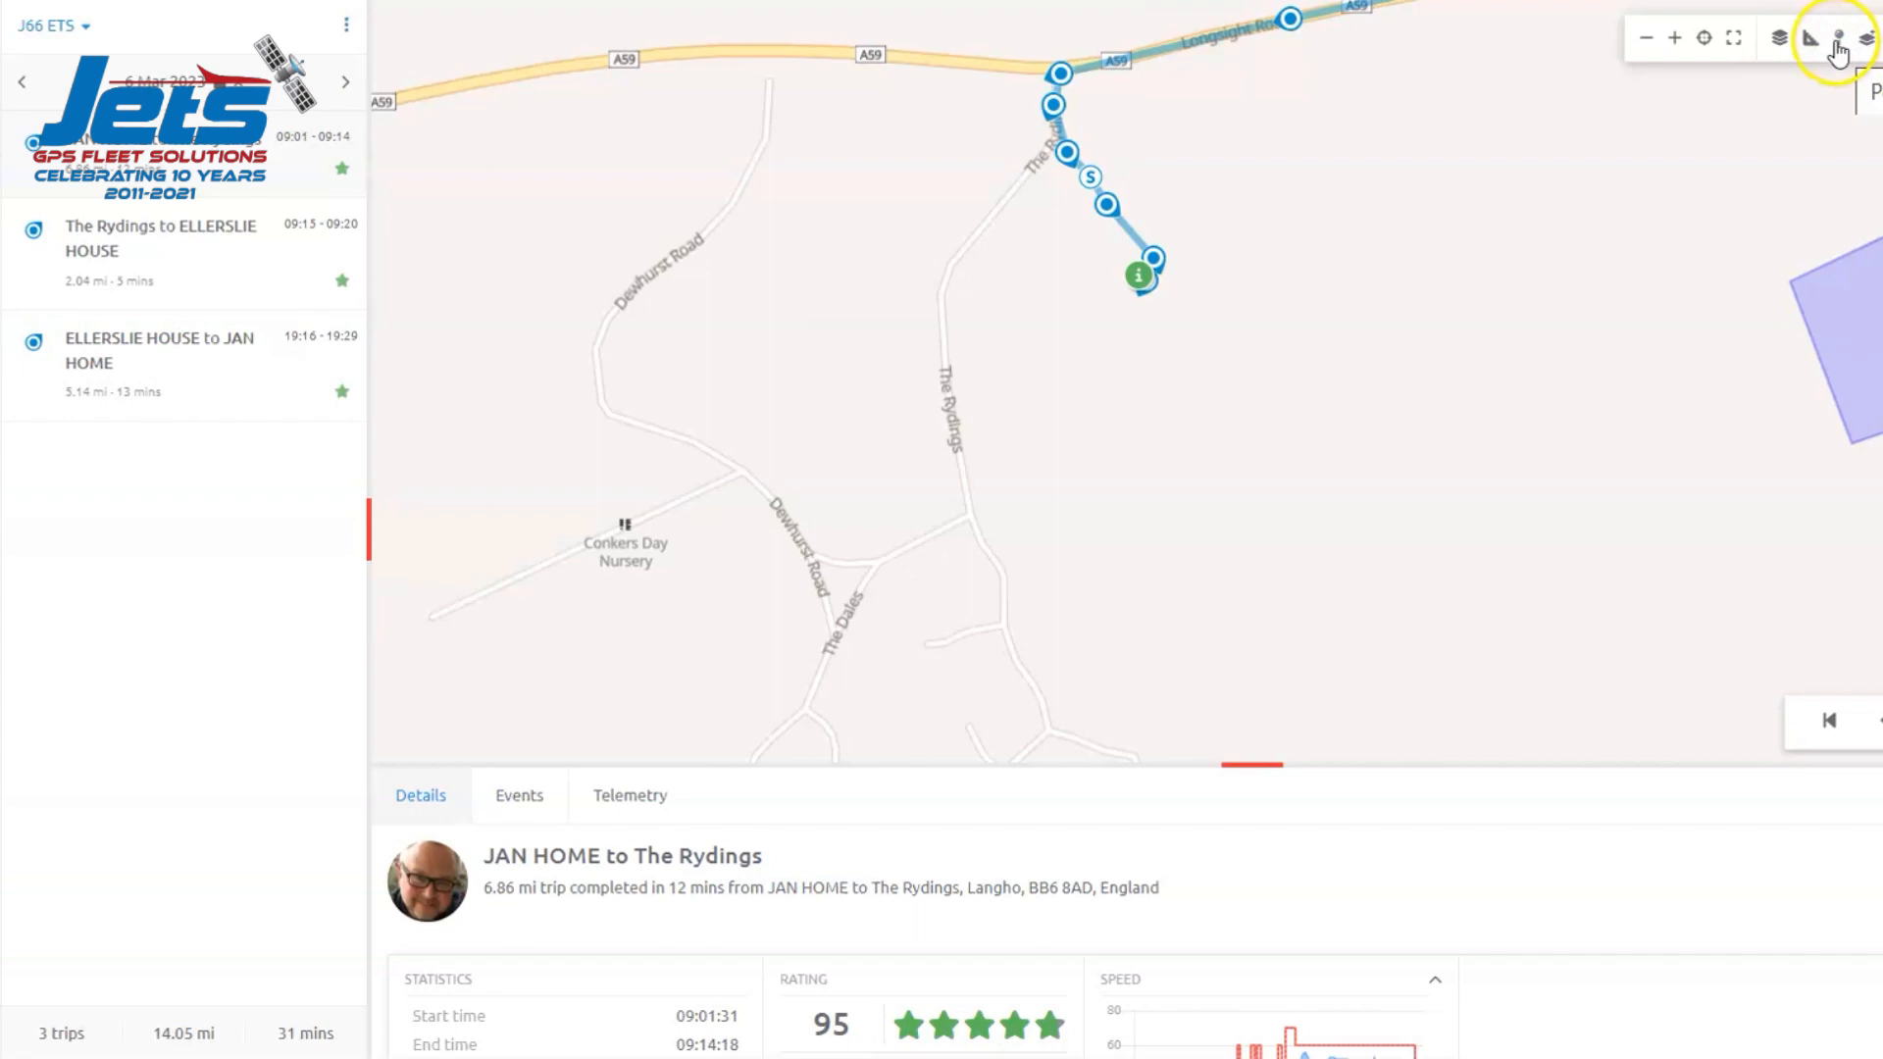
# Change the map to the Hybrid layer for the site at the trip's end point
pyautogui.click(1779, 37)
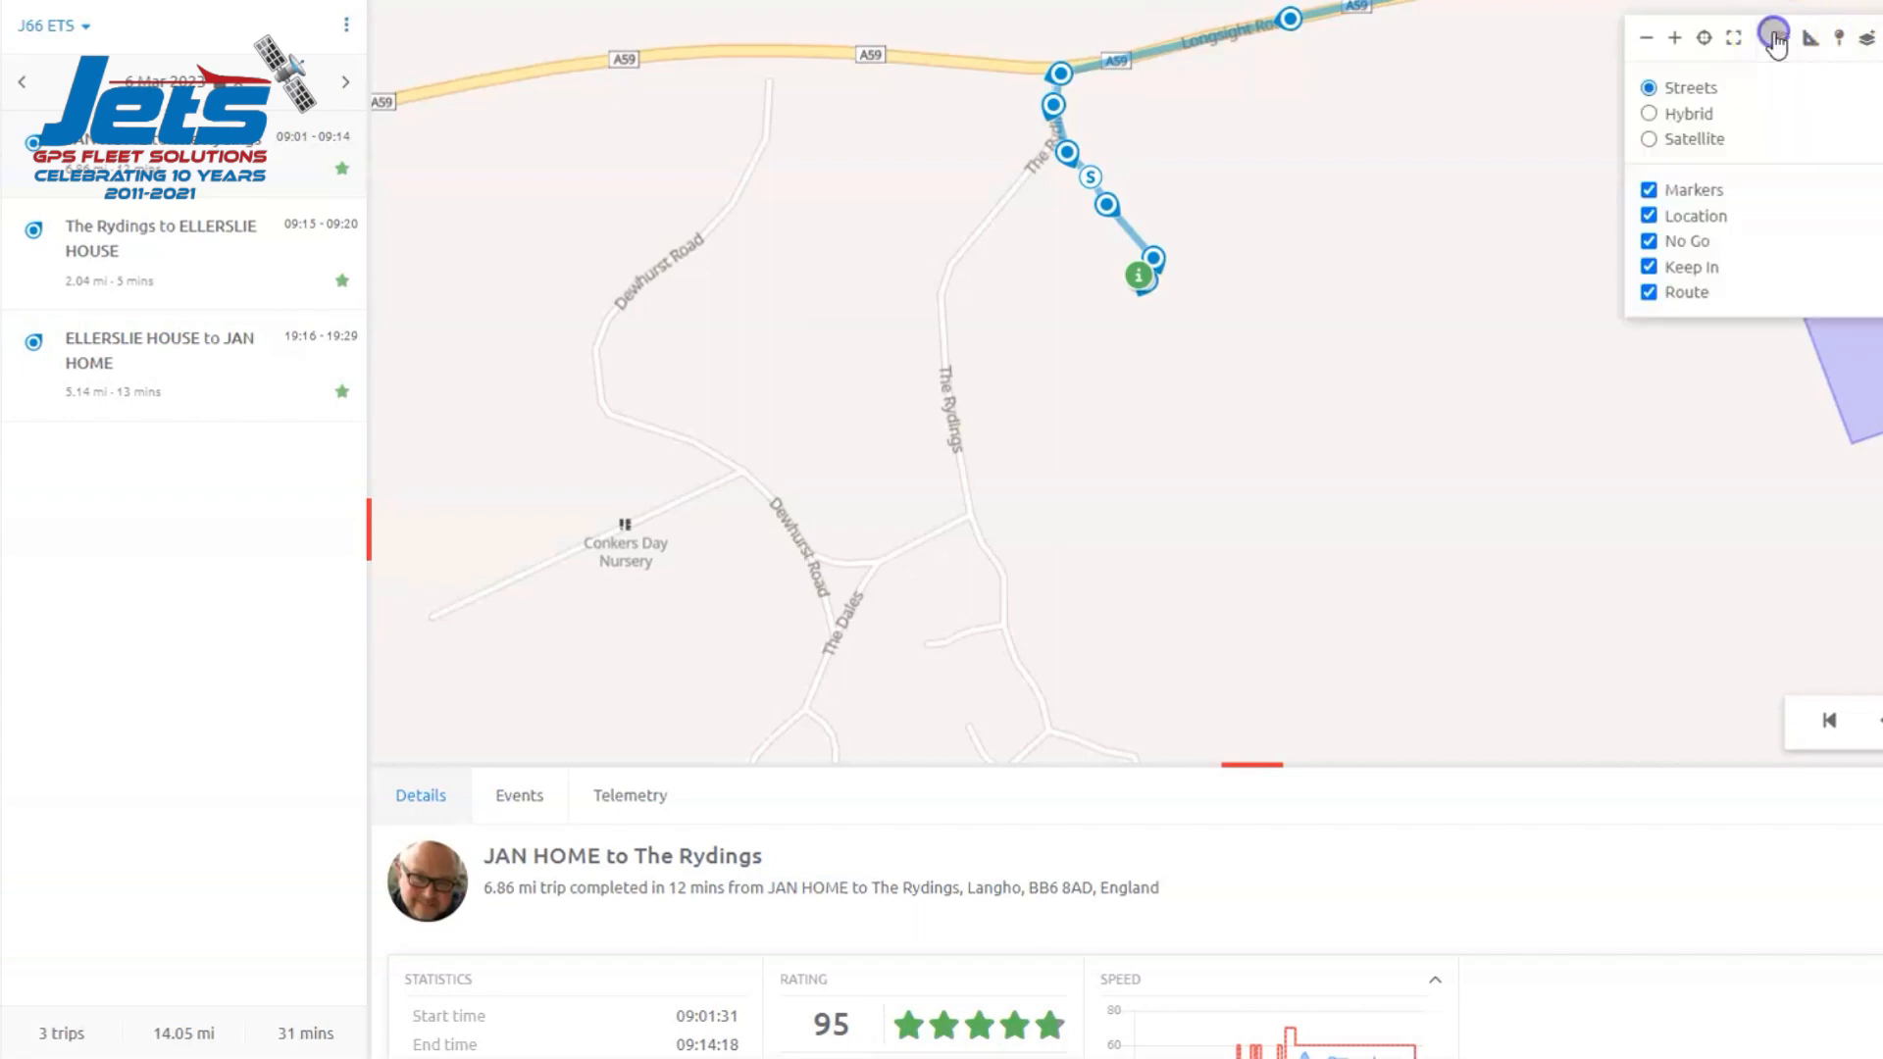
pyautogui.click(1648, 114)
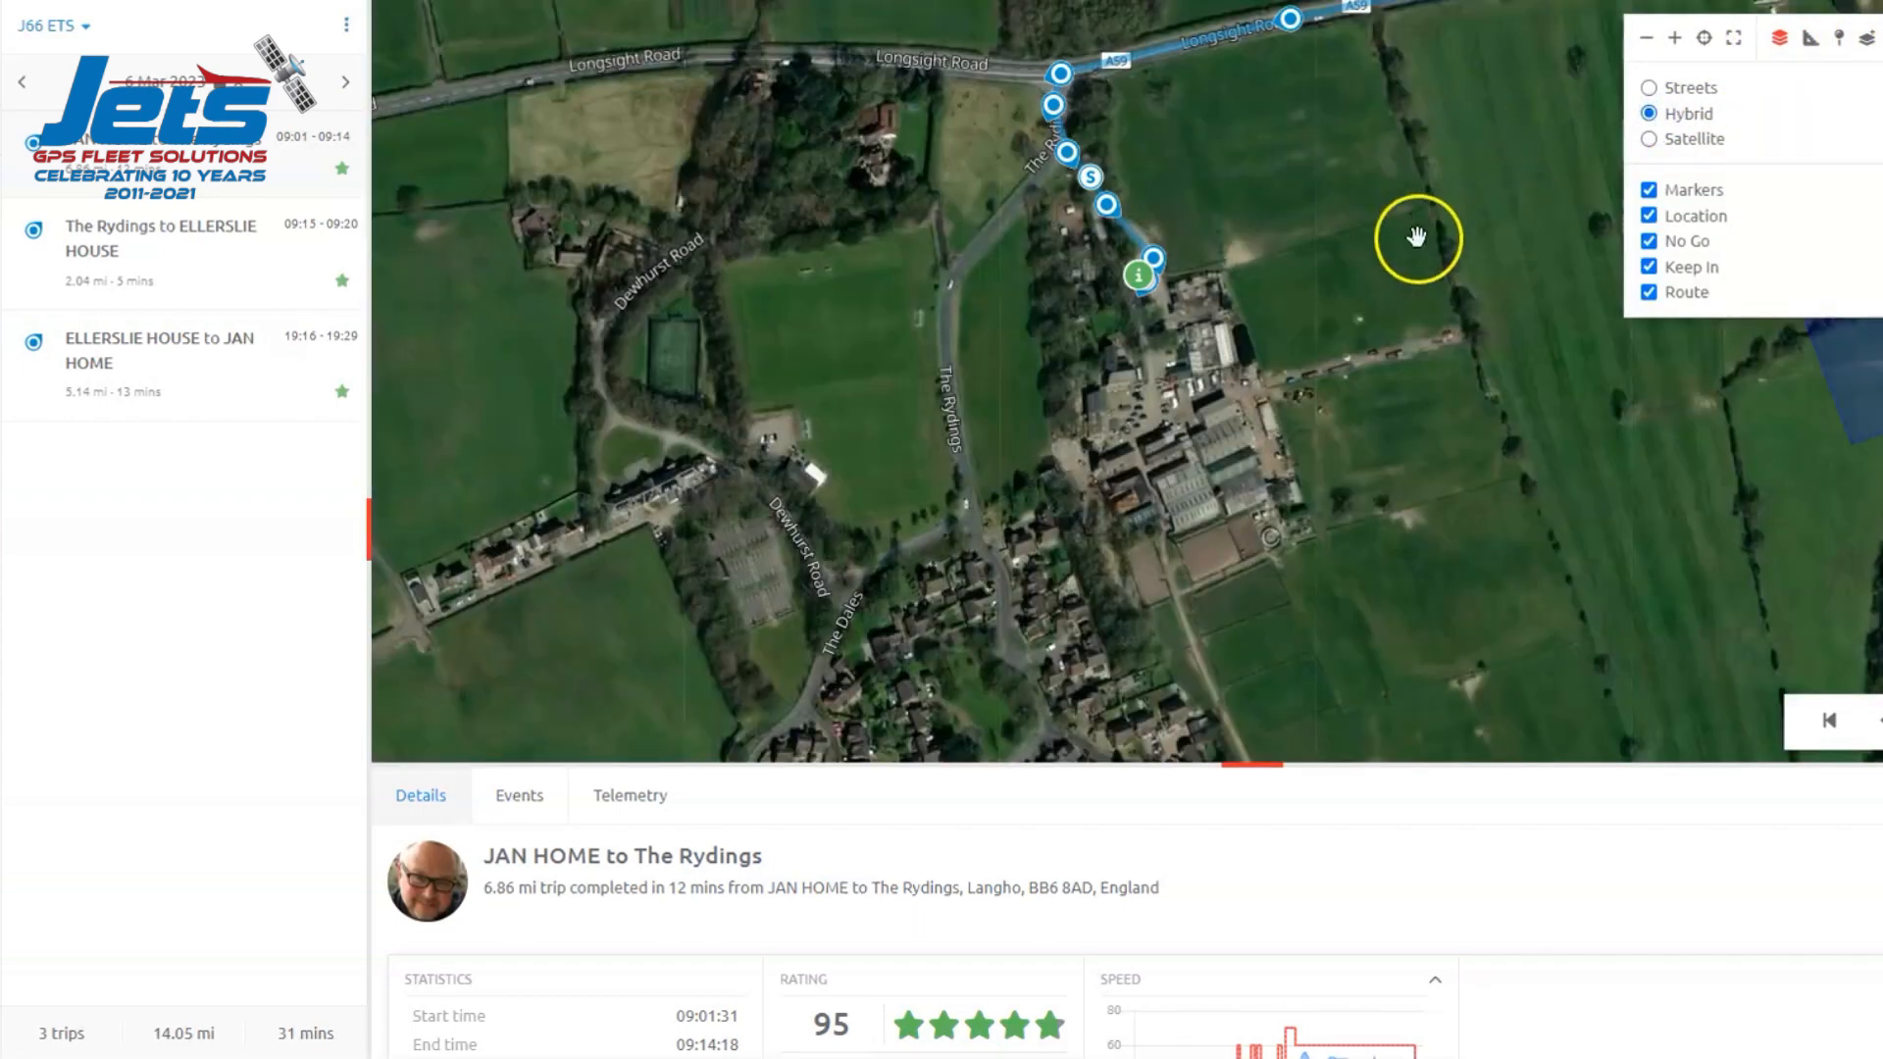
pyautogui.scroll(1, 1127, 324)
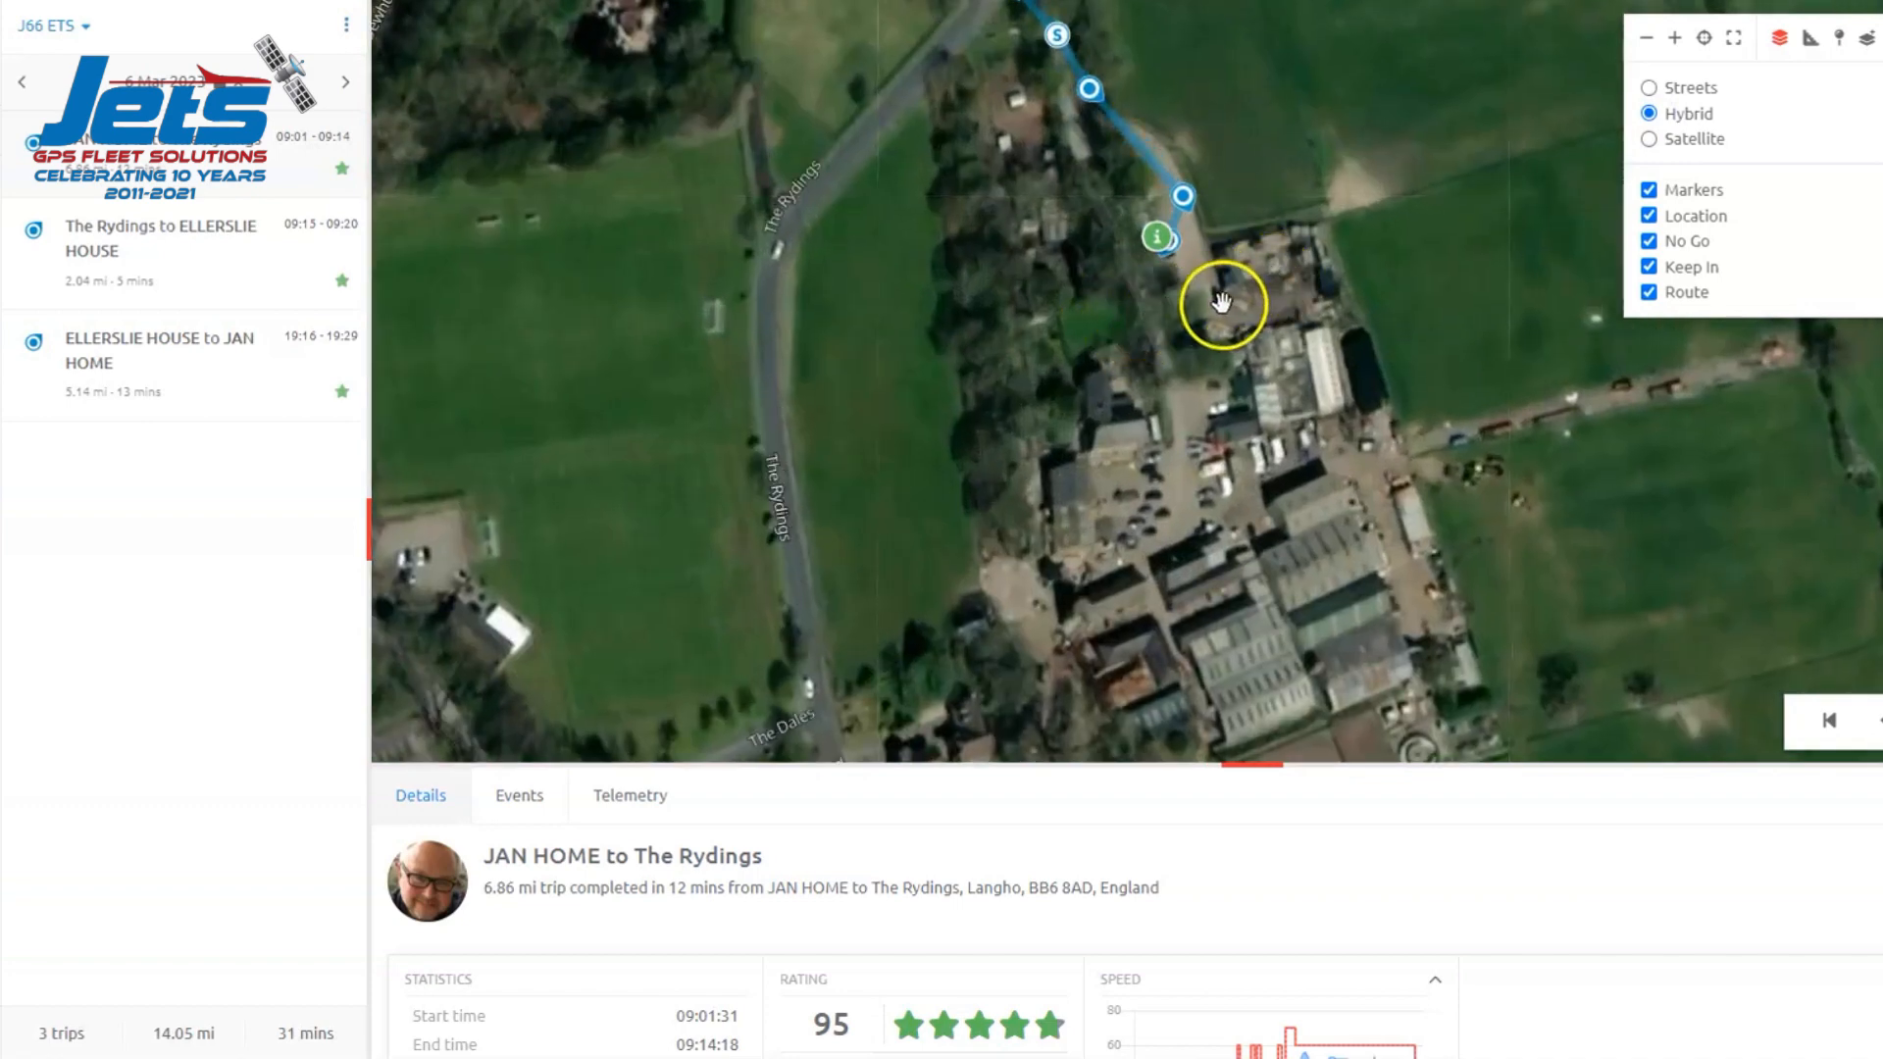
pyautogui.moveTo(1267, 237); pyautogui.dragTo(1179, 413)
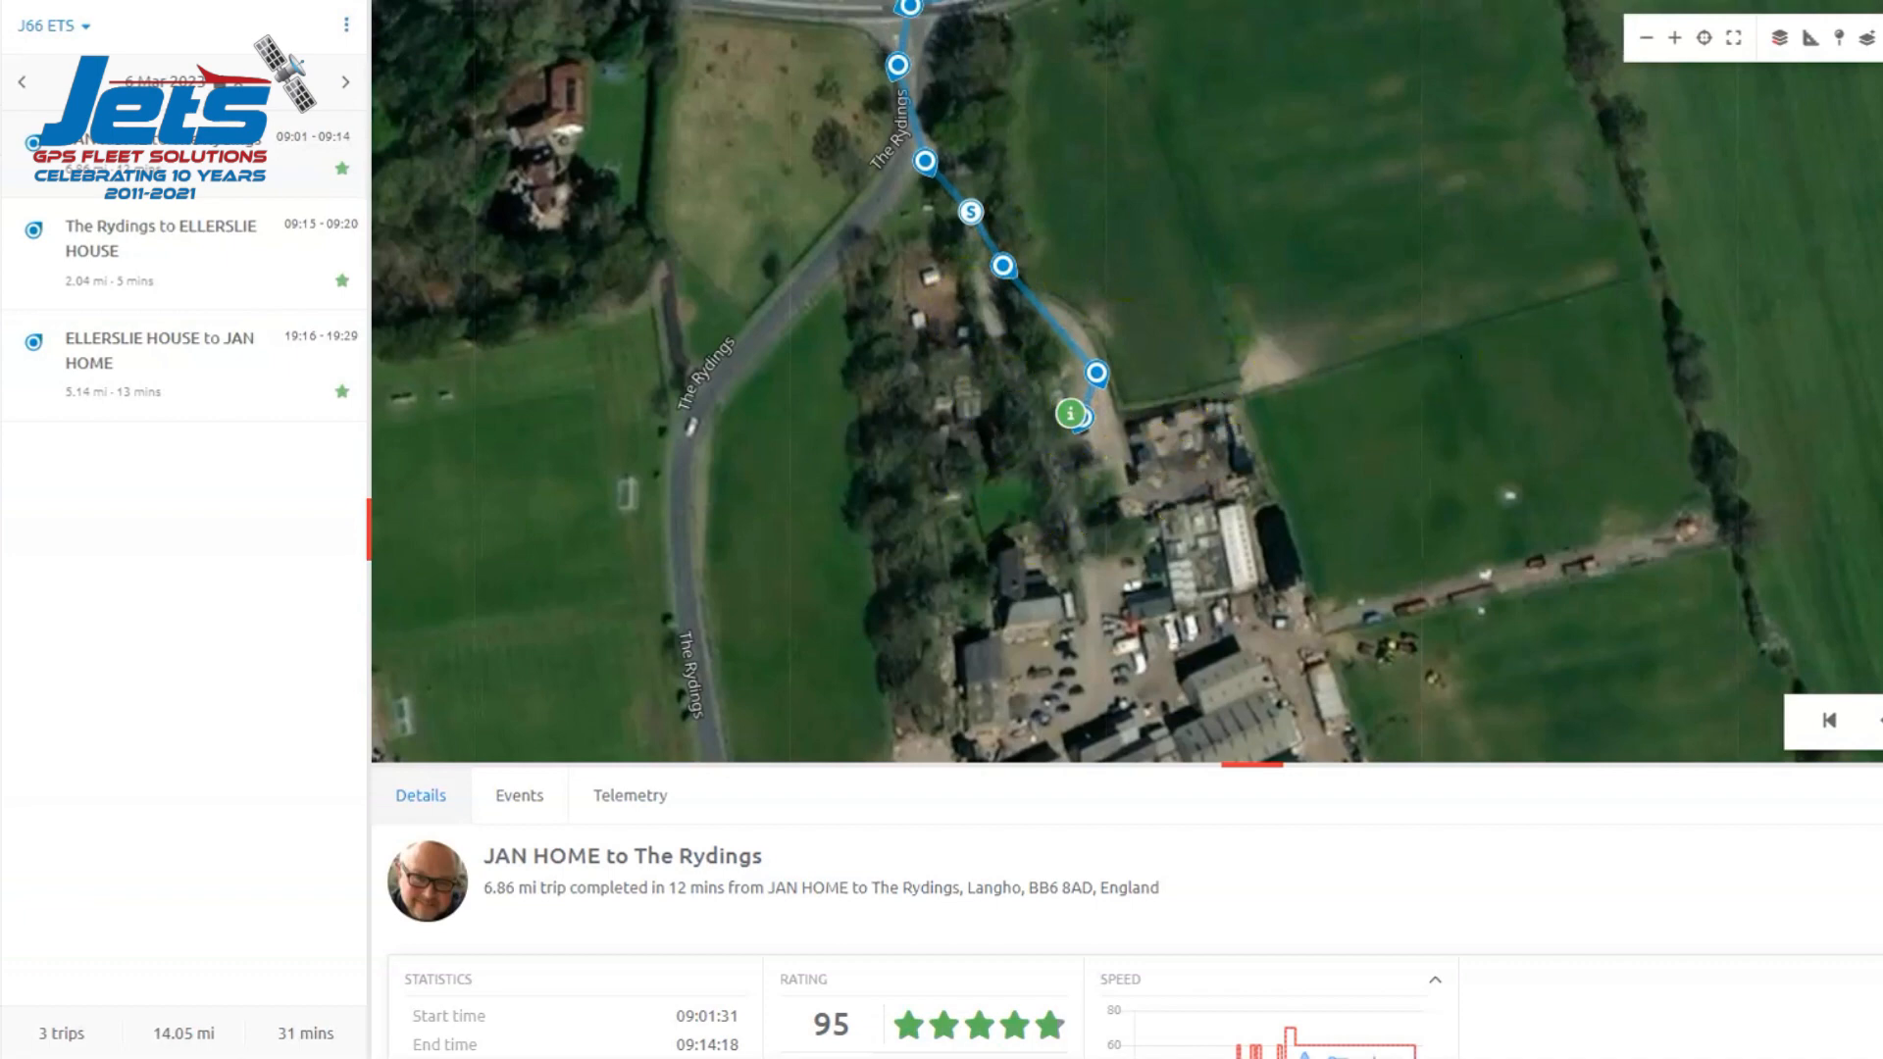
# Draw a closed five-point zone polygon around the site access and yard at the trip's end point
pyautogui.click(1867, 41)
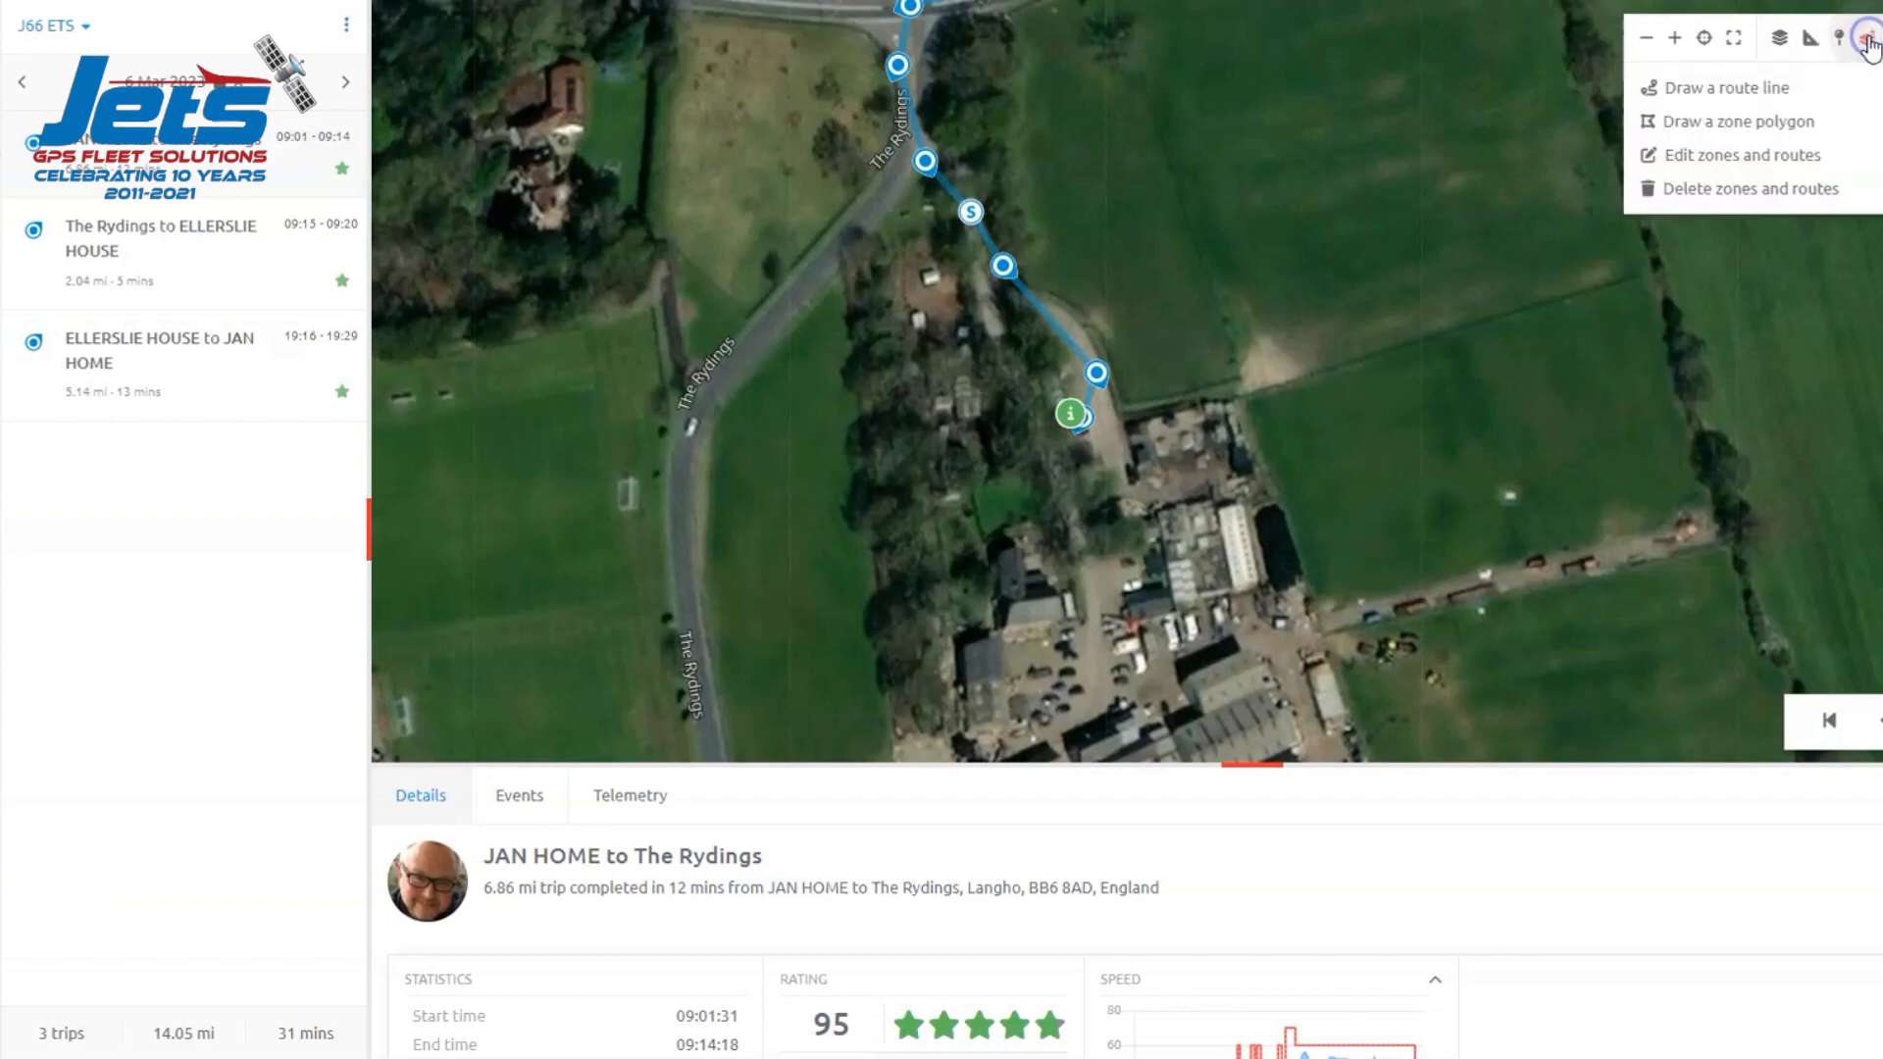
pyautogui.click(1771, 124)
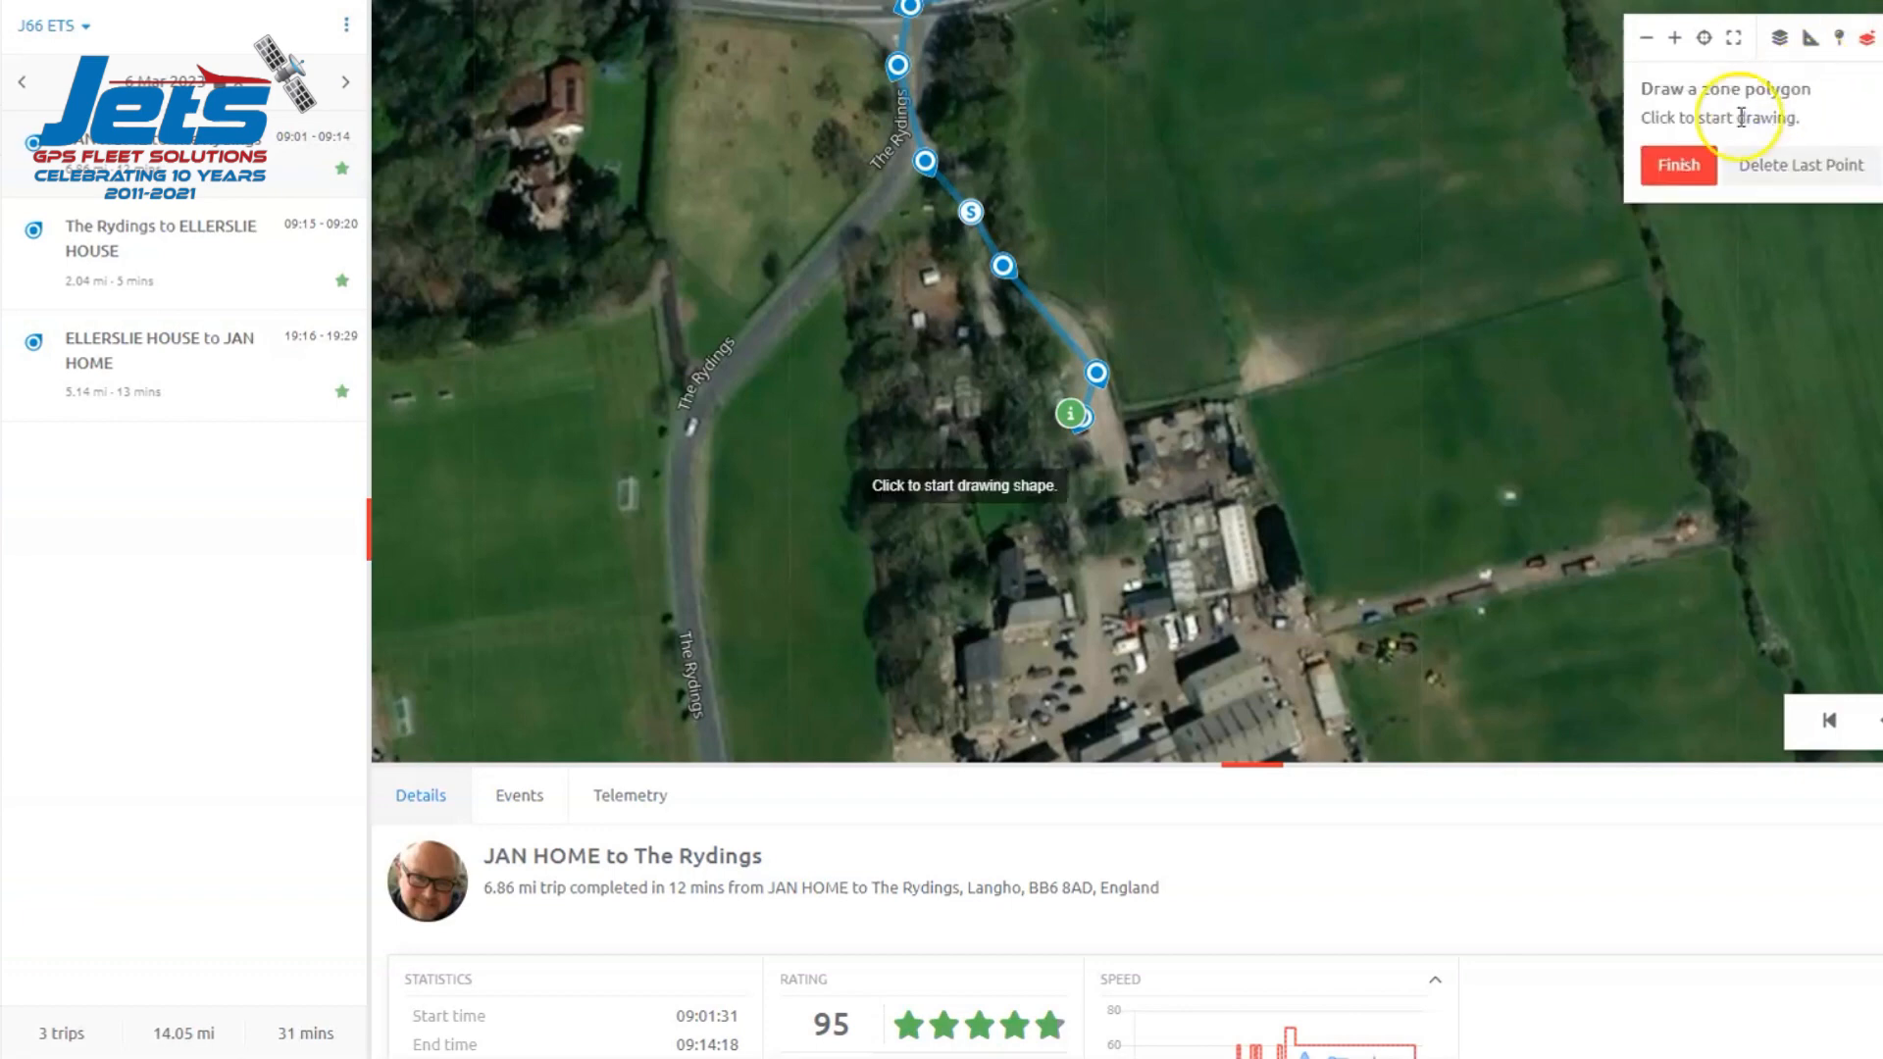
pyautogui.click(1001, 286)
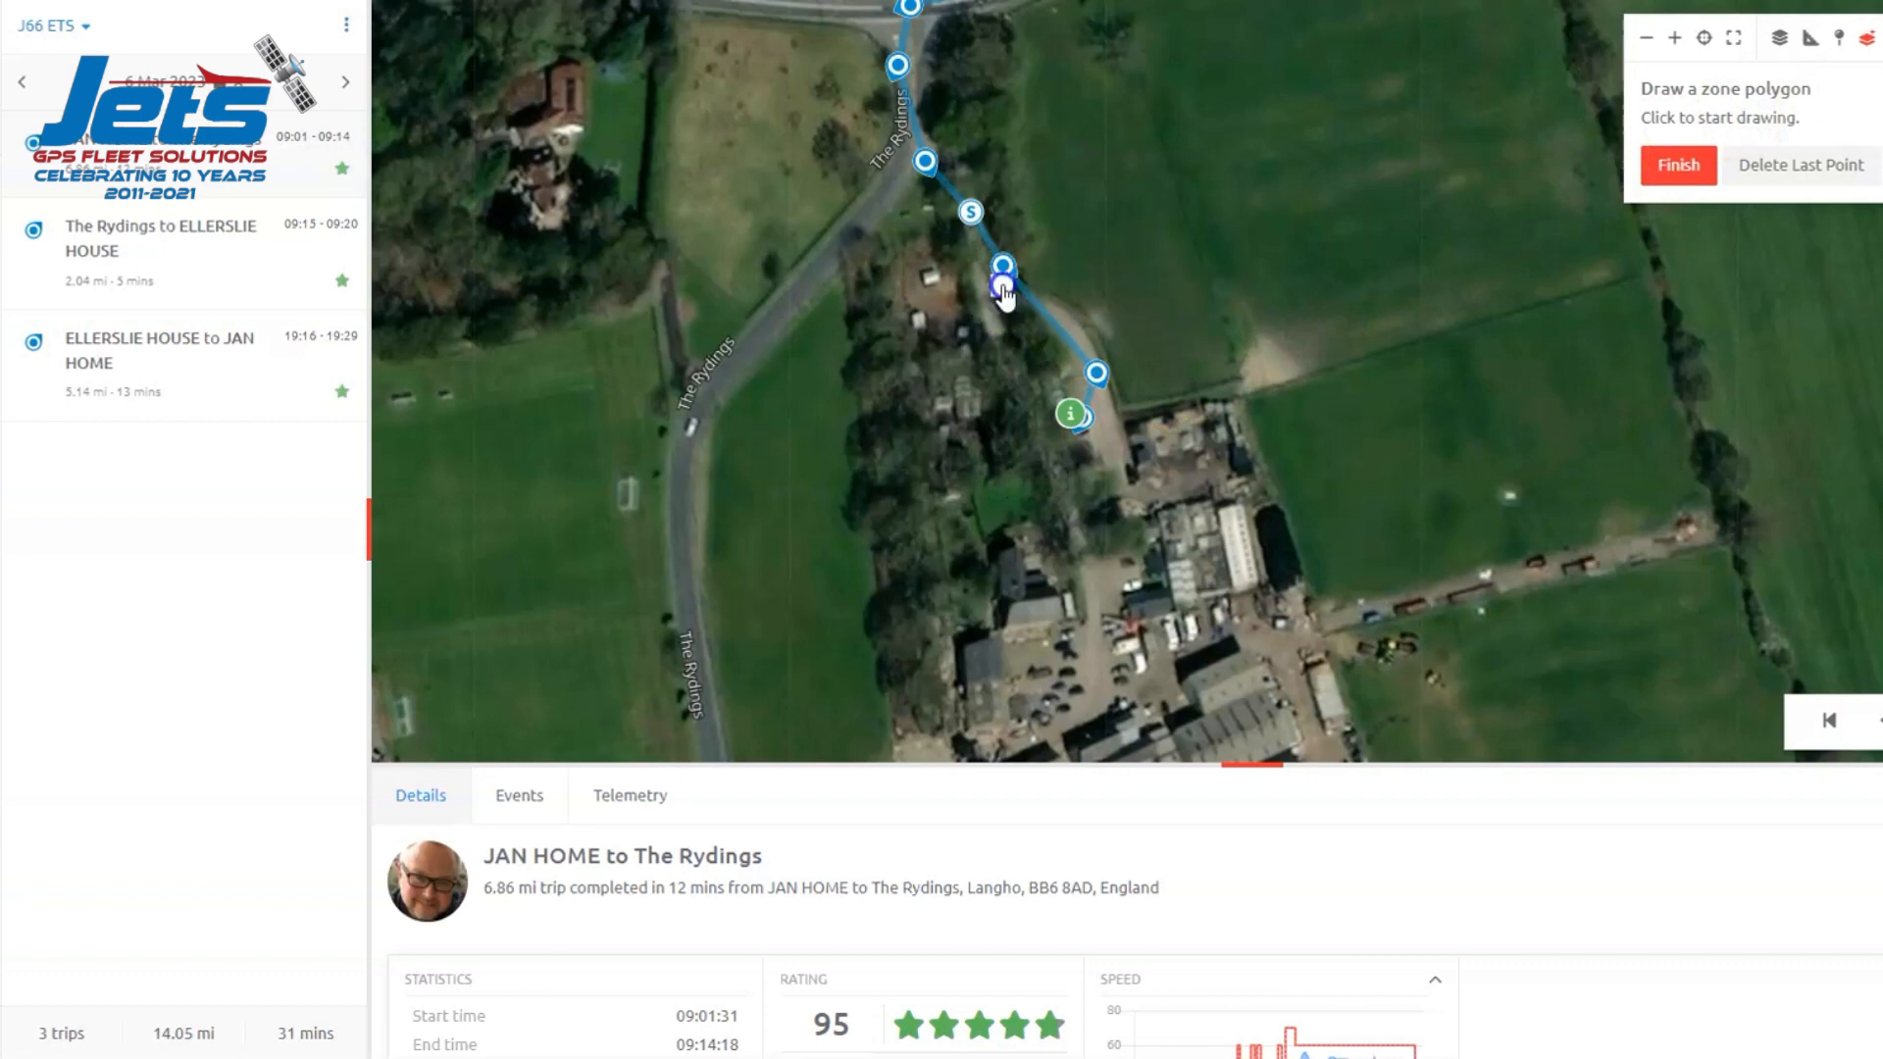
pyautogui.click(1048, 528)
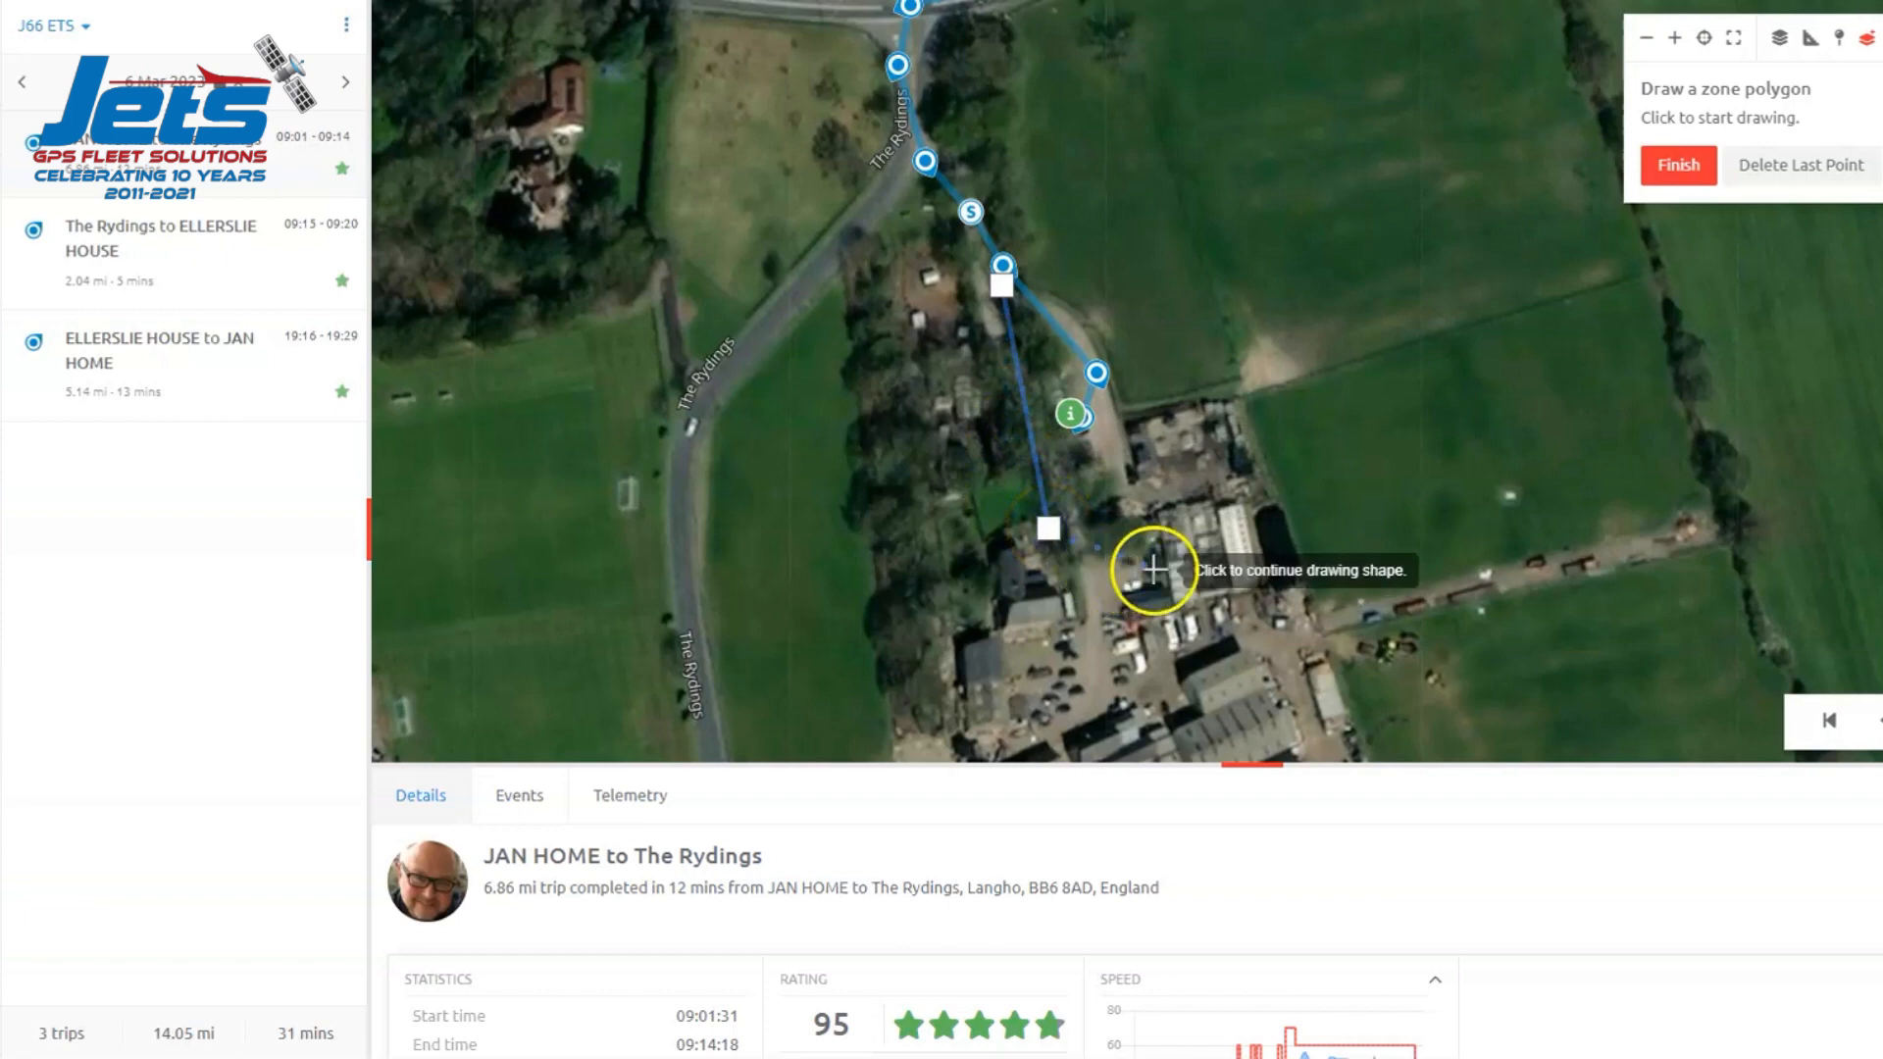
pyautogui.click(1211, 542)
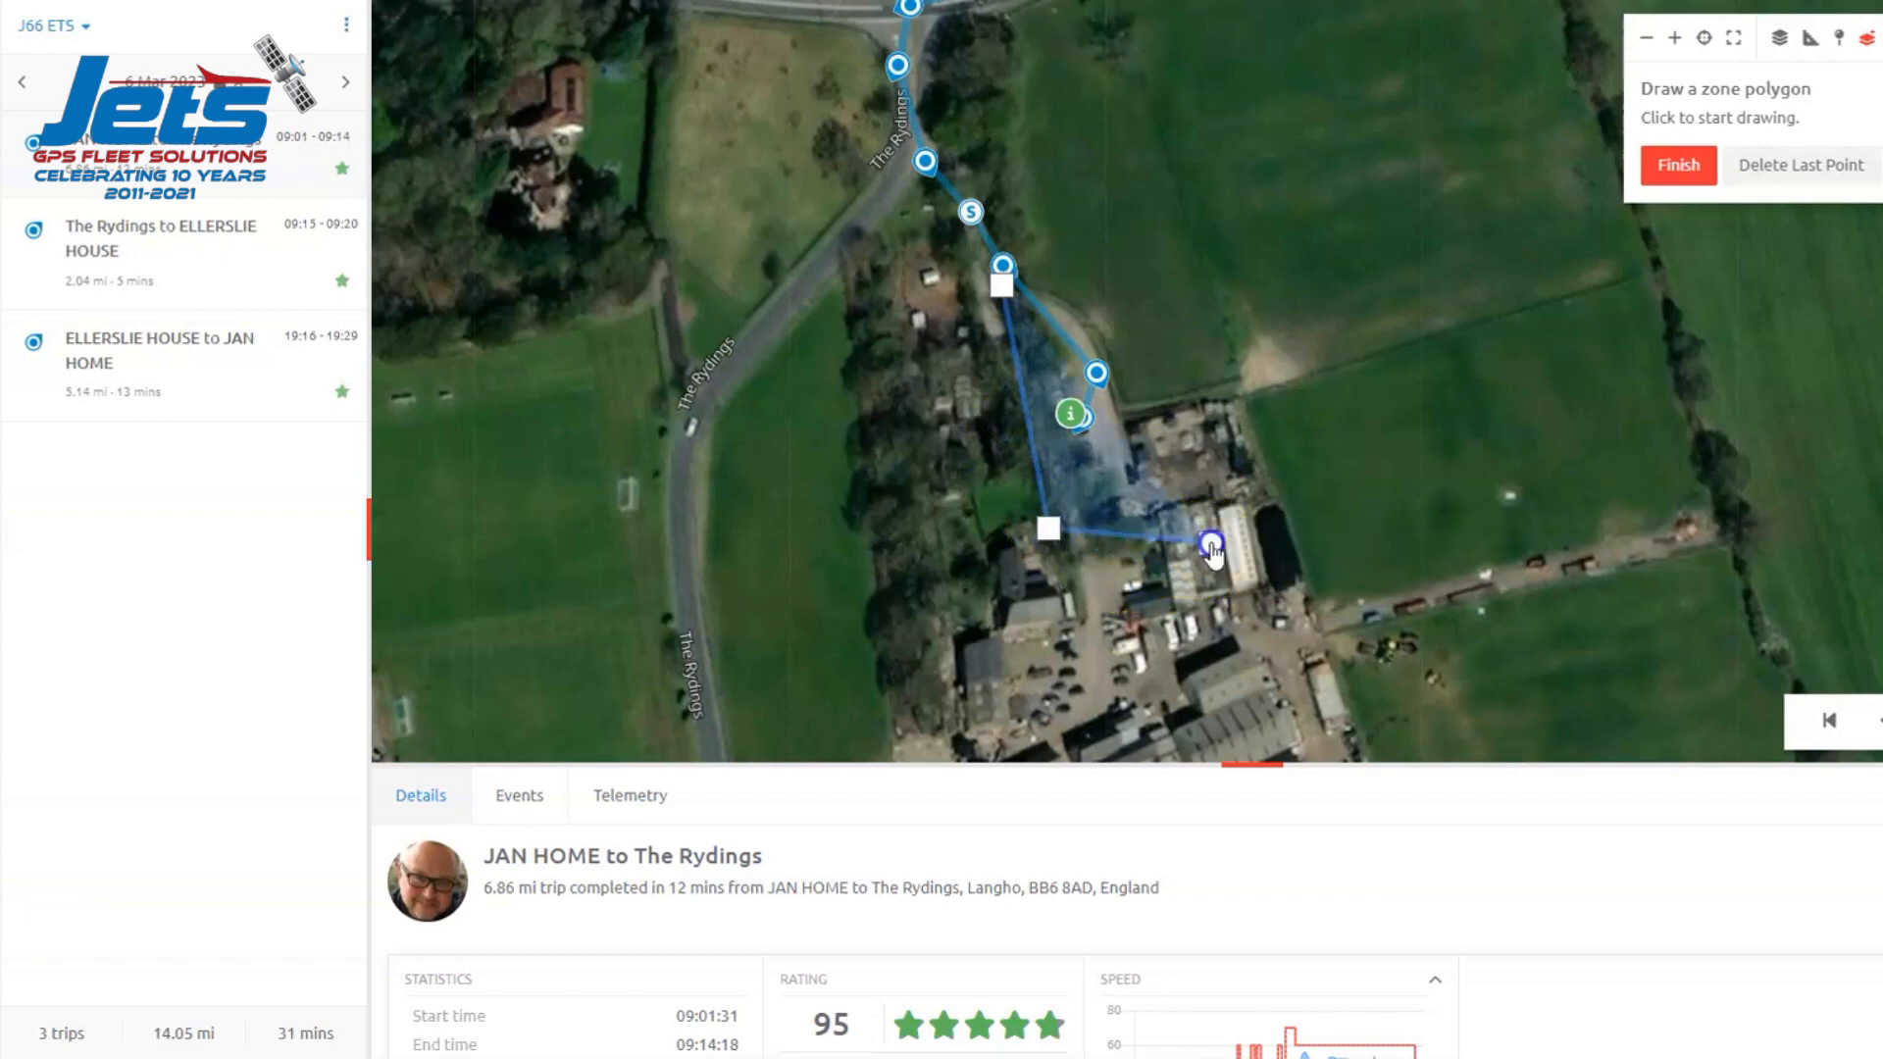
pyautogui.click(1185, 268)
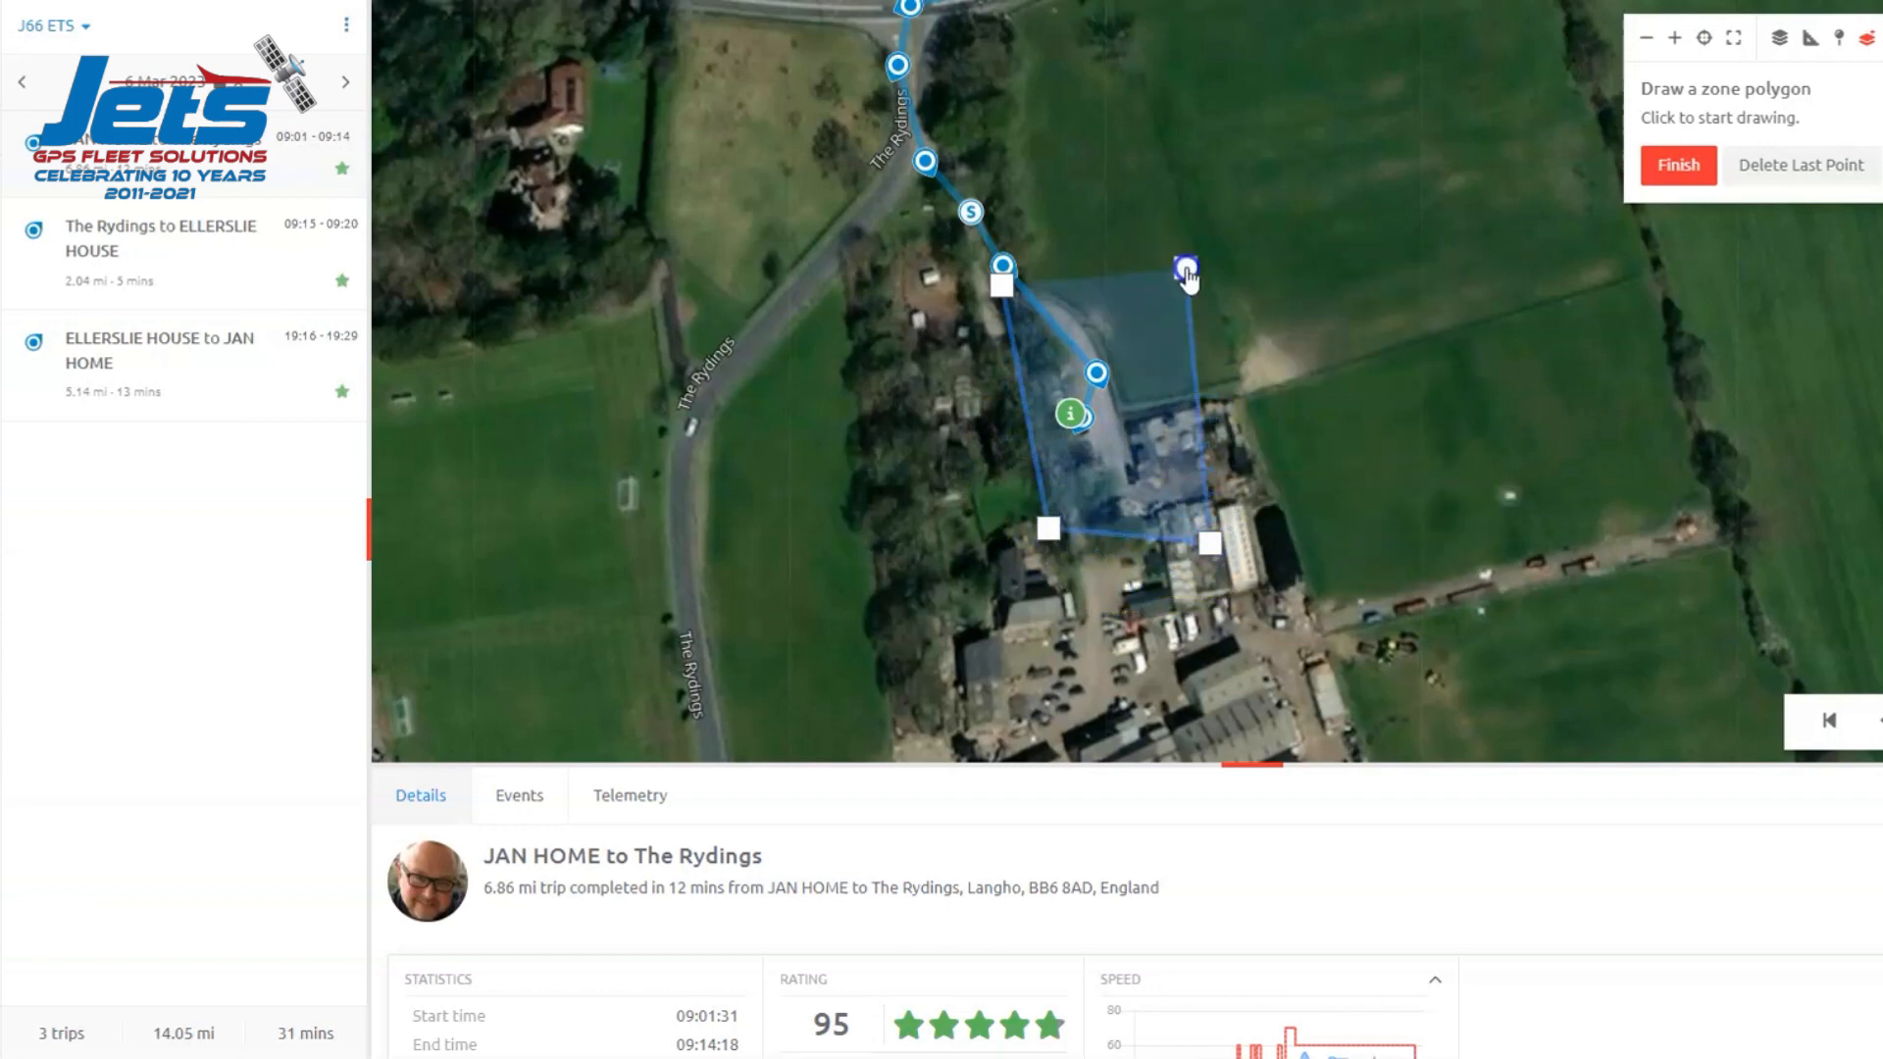
pyautogui.click(1126, 267)
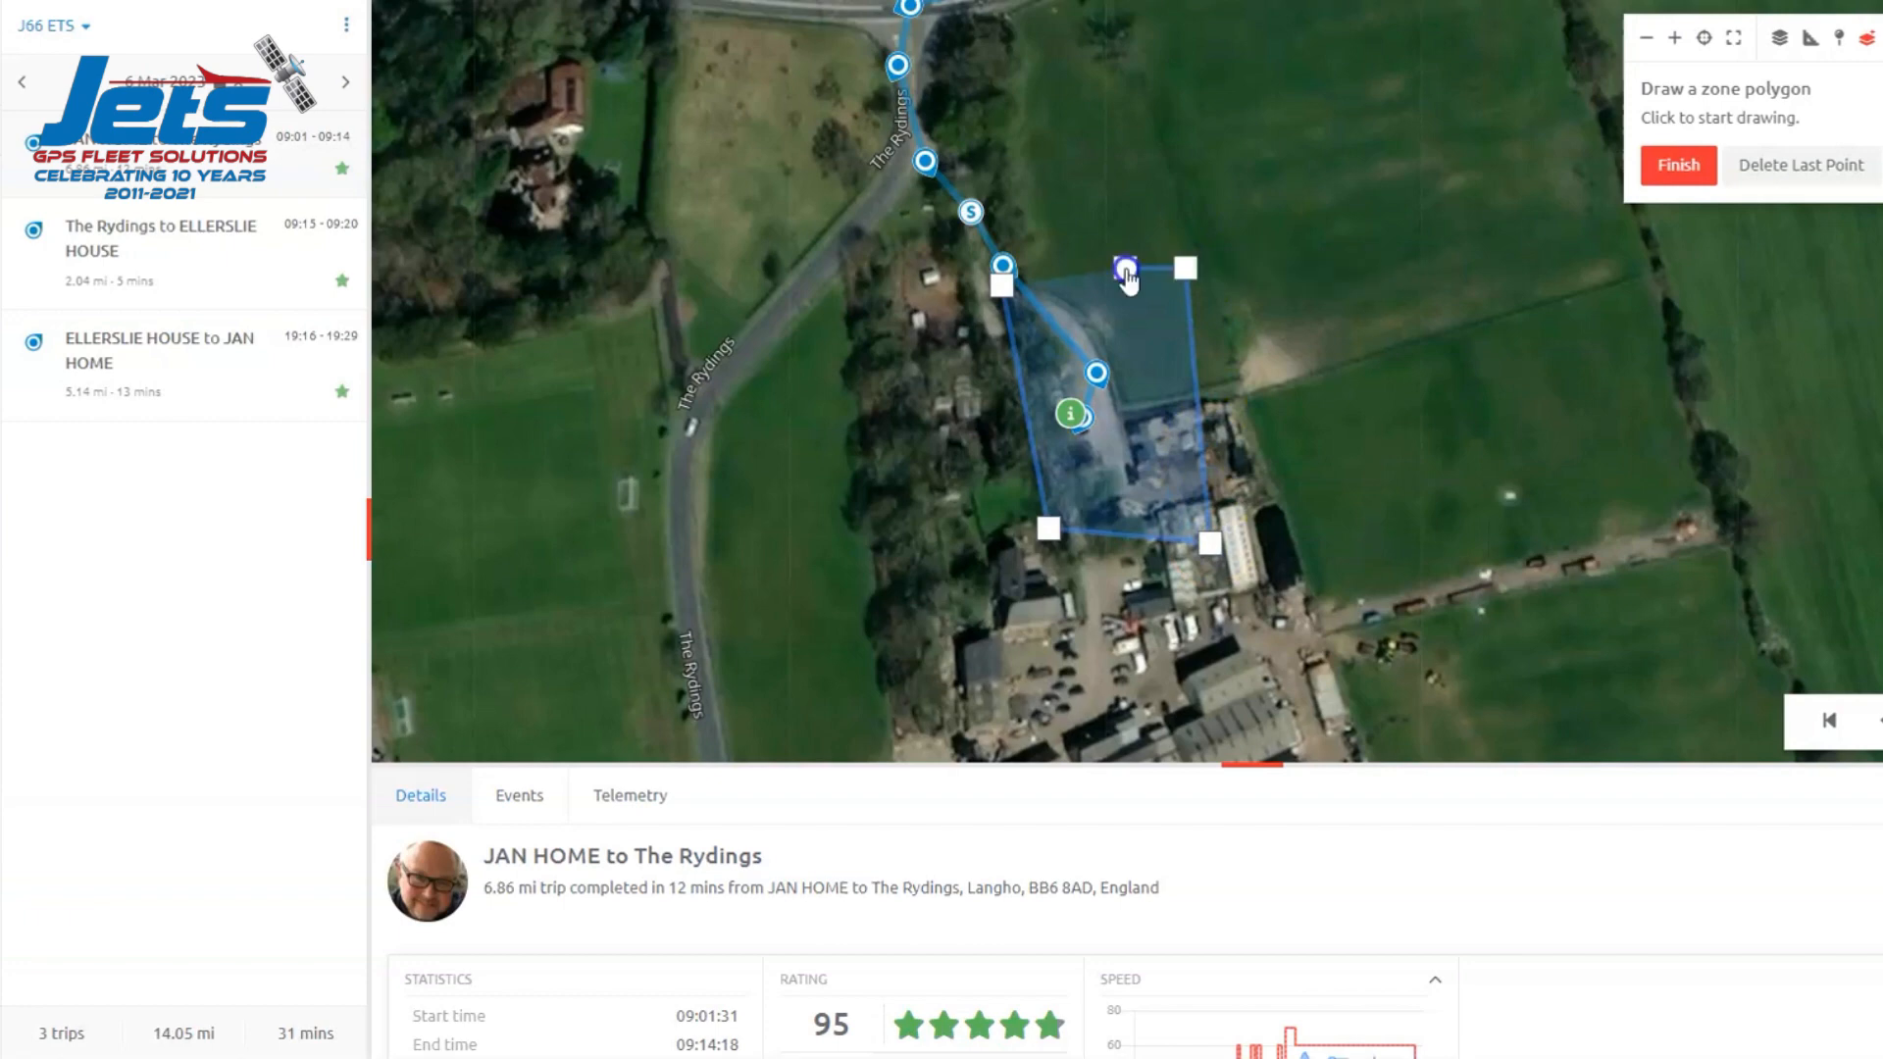
pyautogui.click(998, 286)
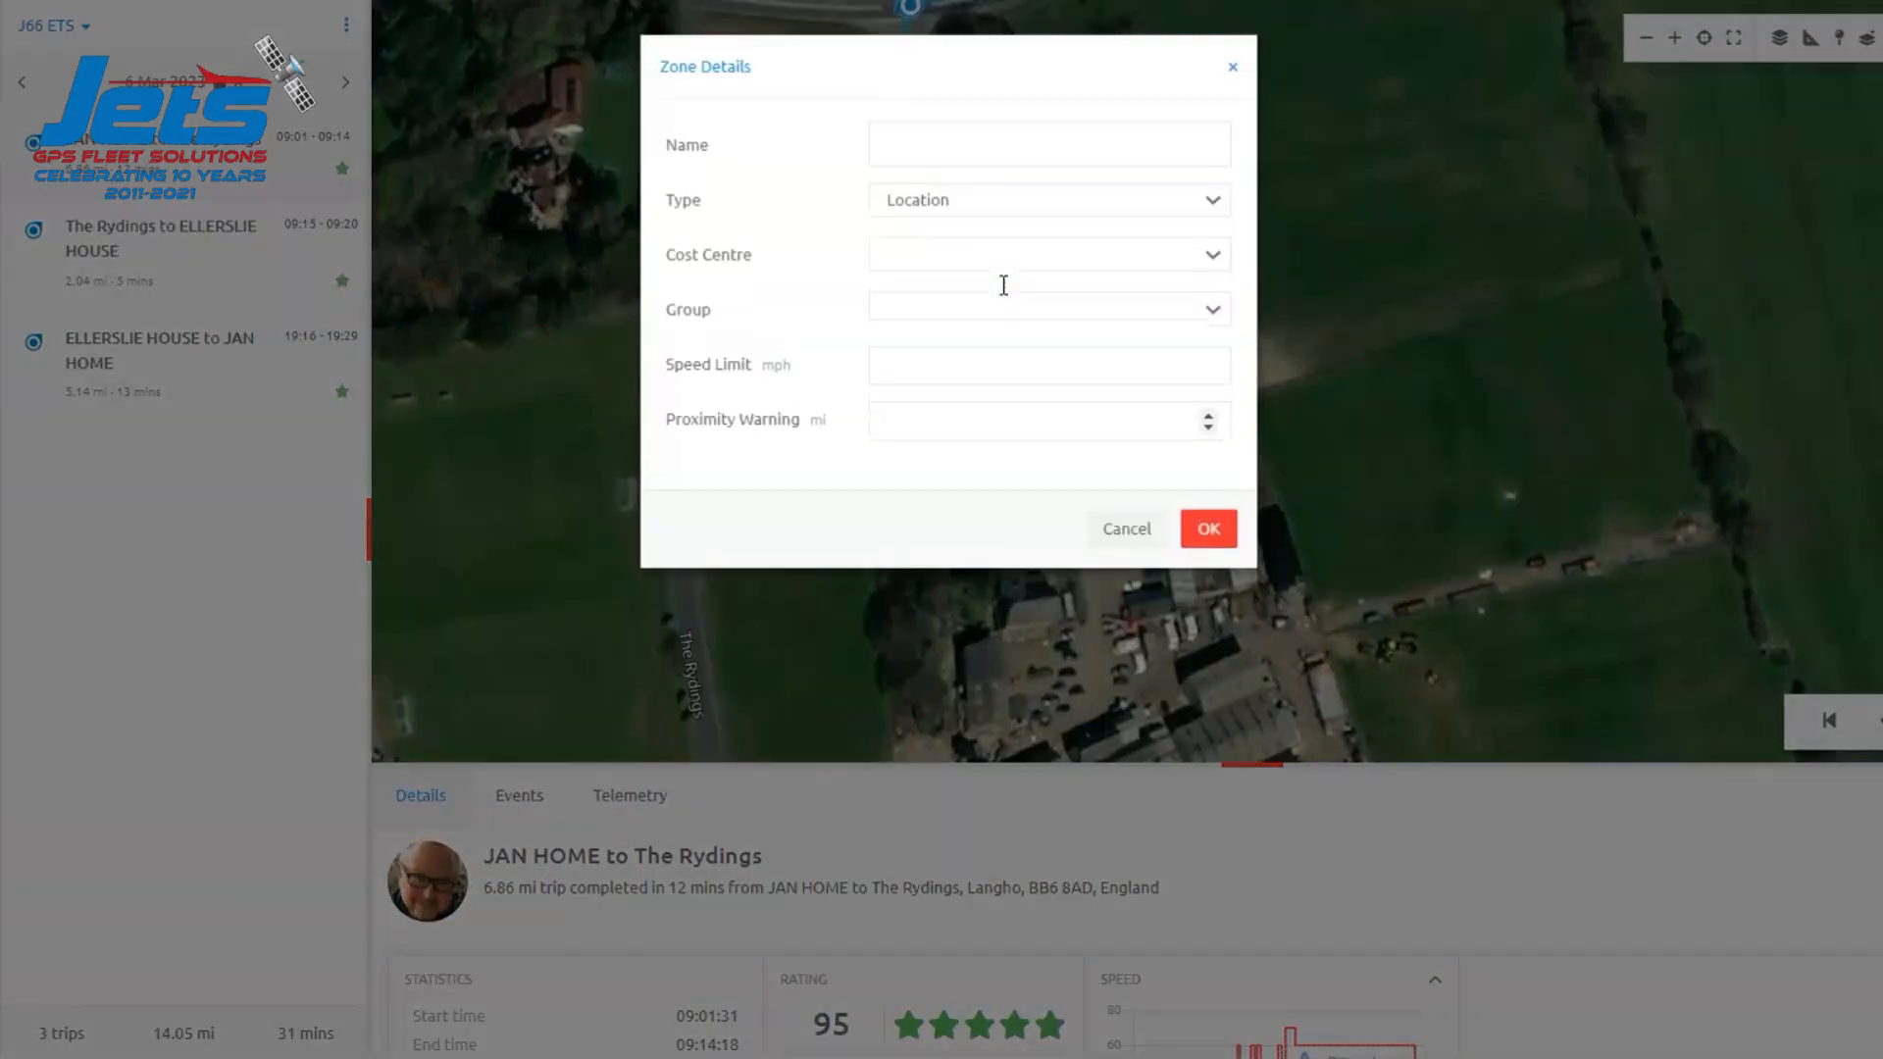
# Name the new zone LONGSIGHT NURSERY, with type Location and cost centre Jets GPS Fleet
pyautogui.click(1096, 154)
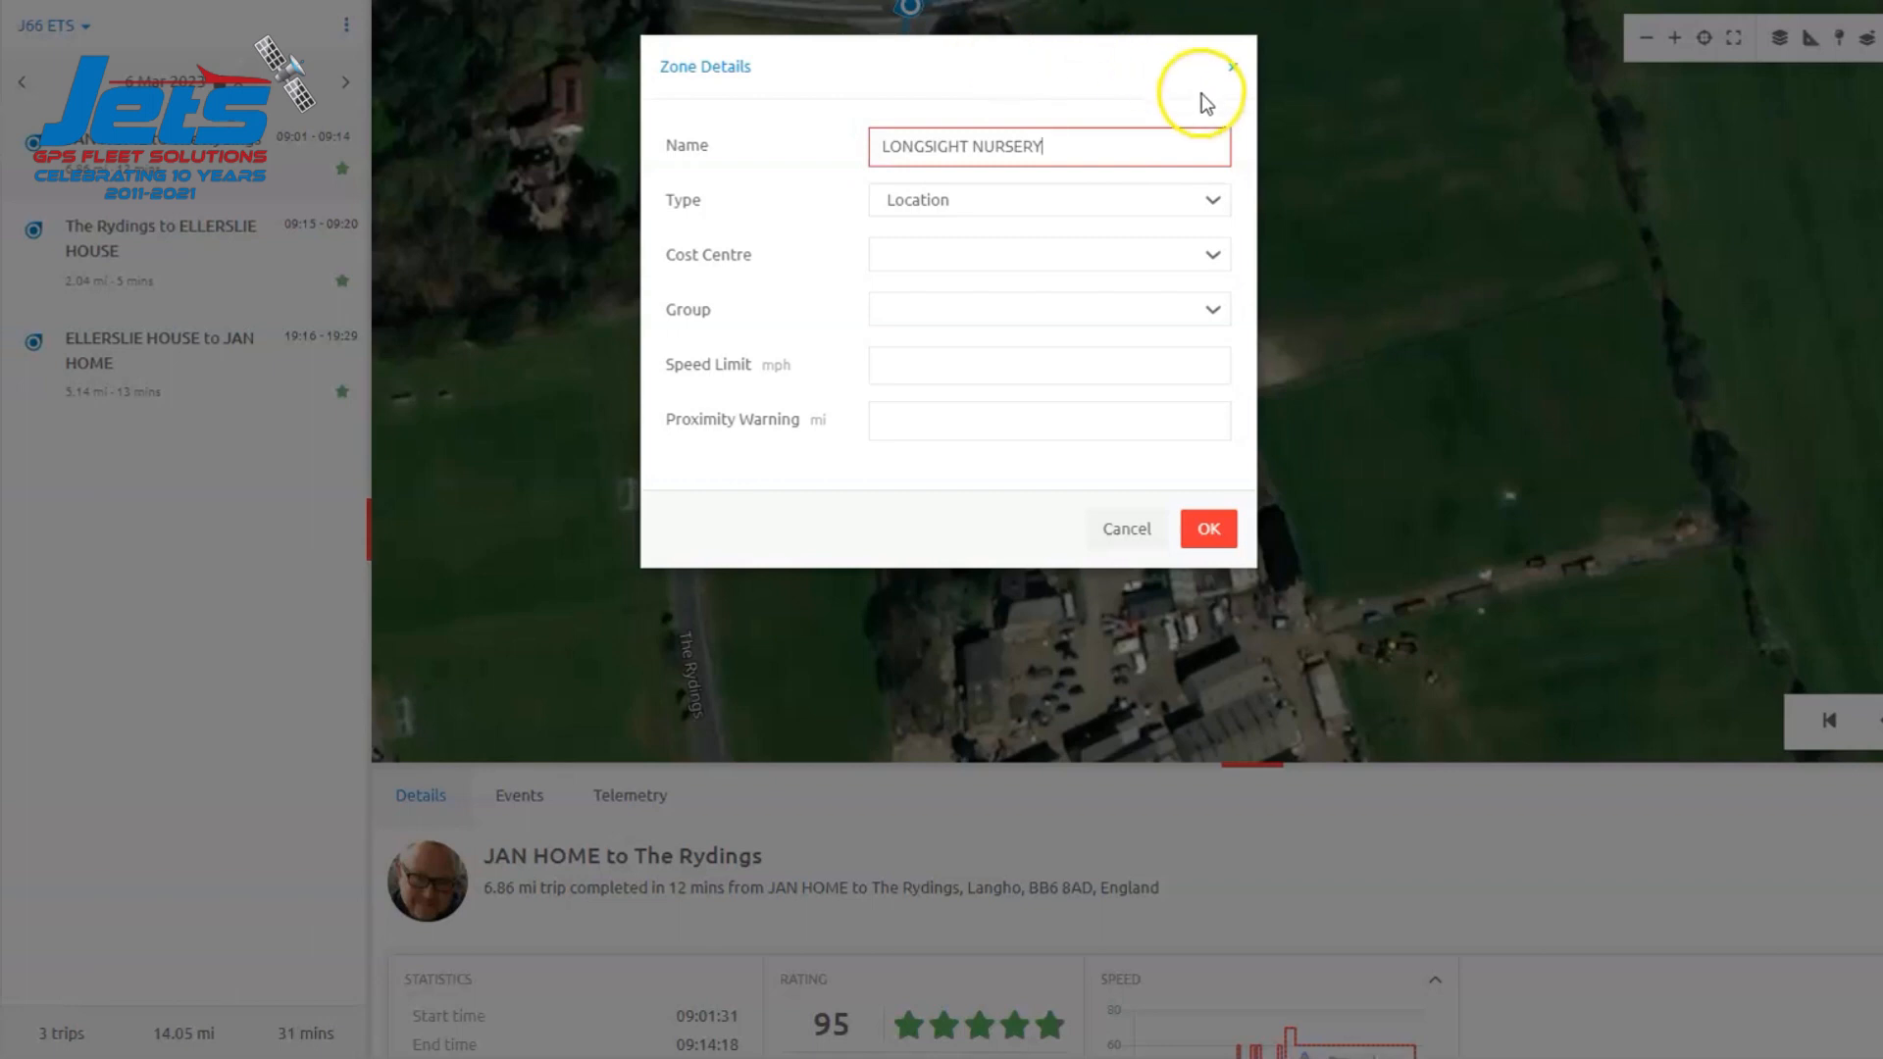
pyautogui.click(1214, 199)
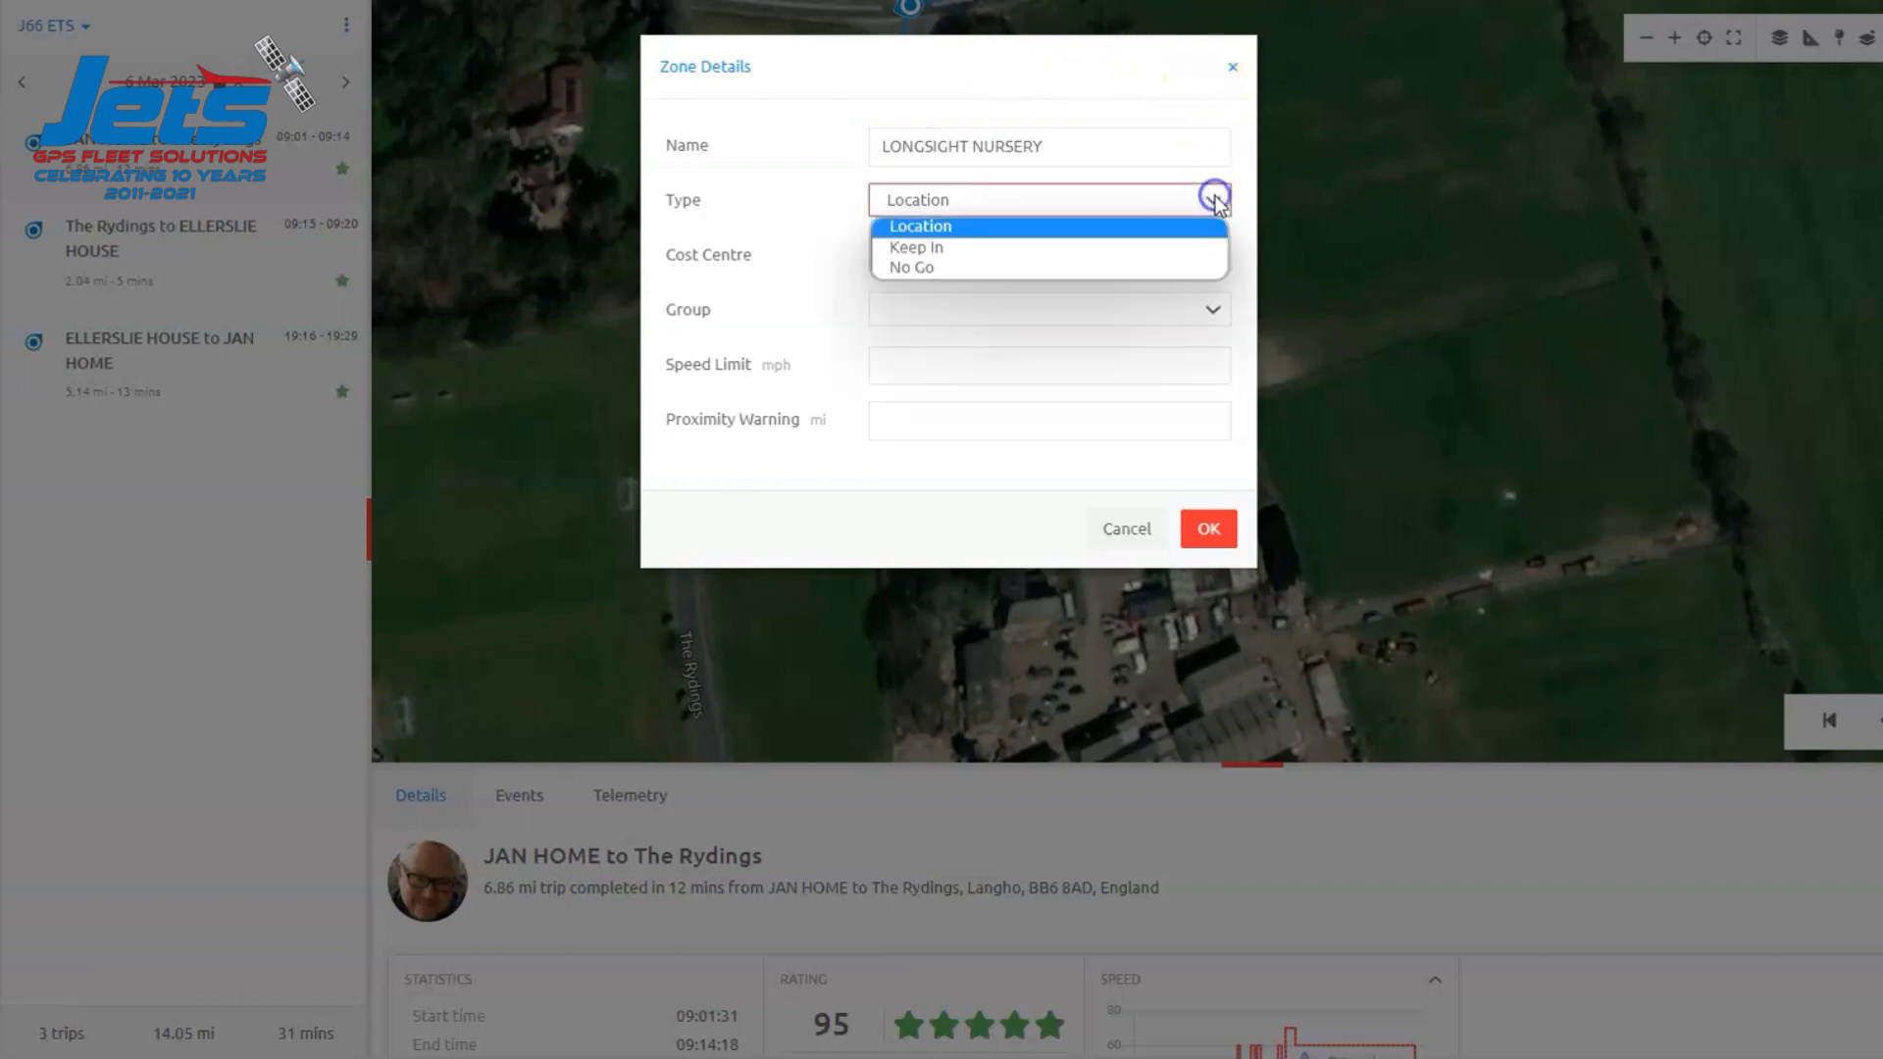
pyautogui.click(1115, 228)
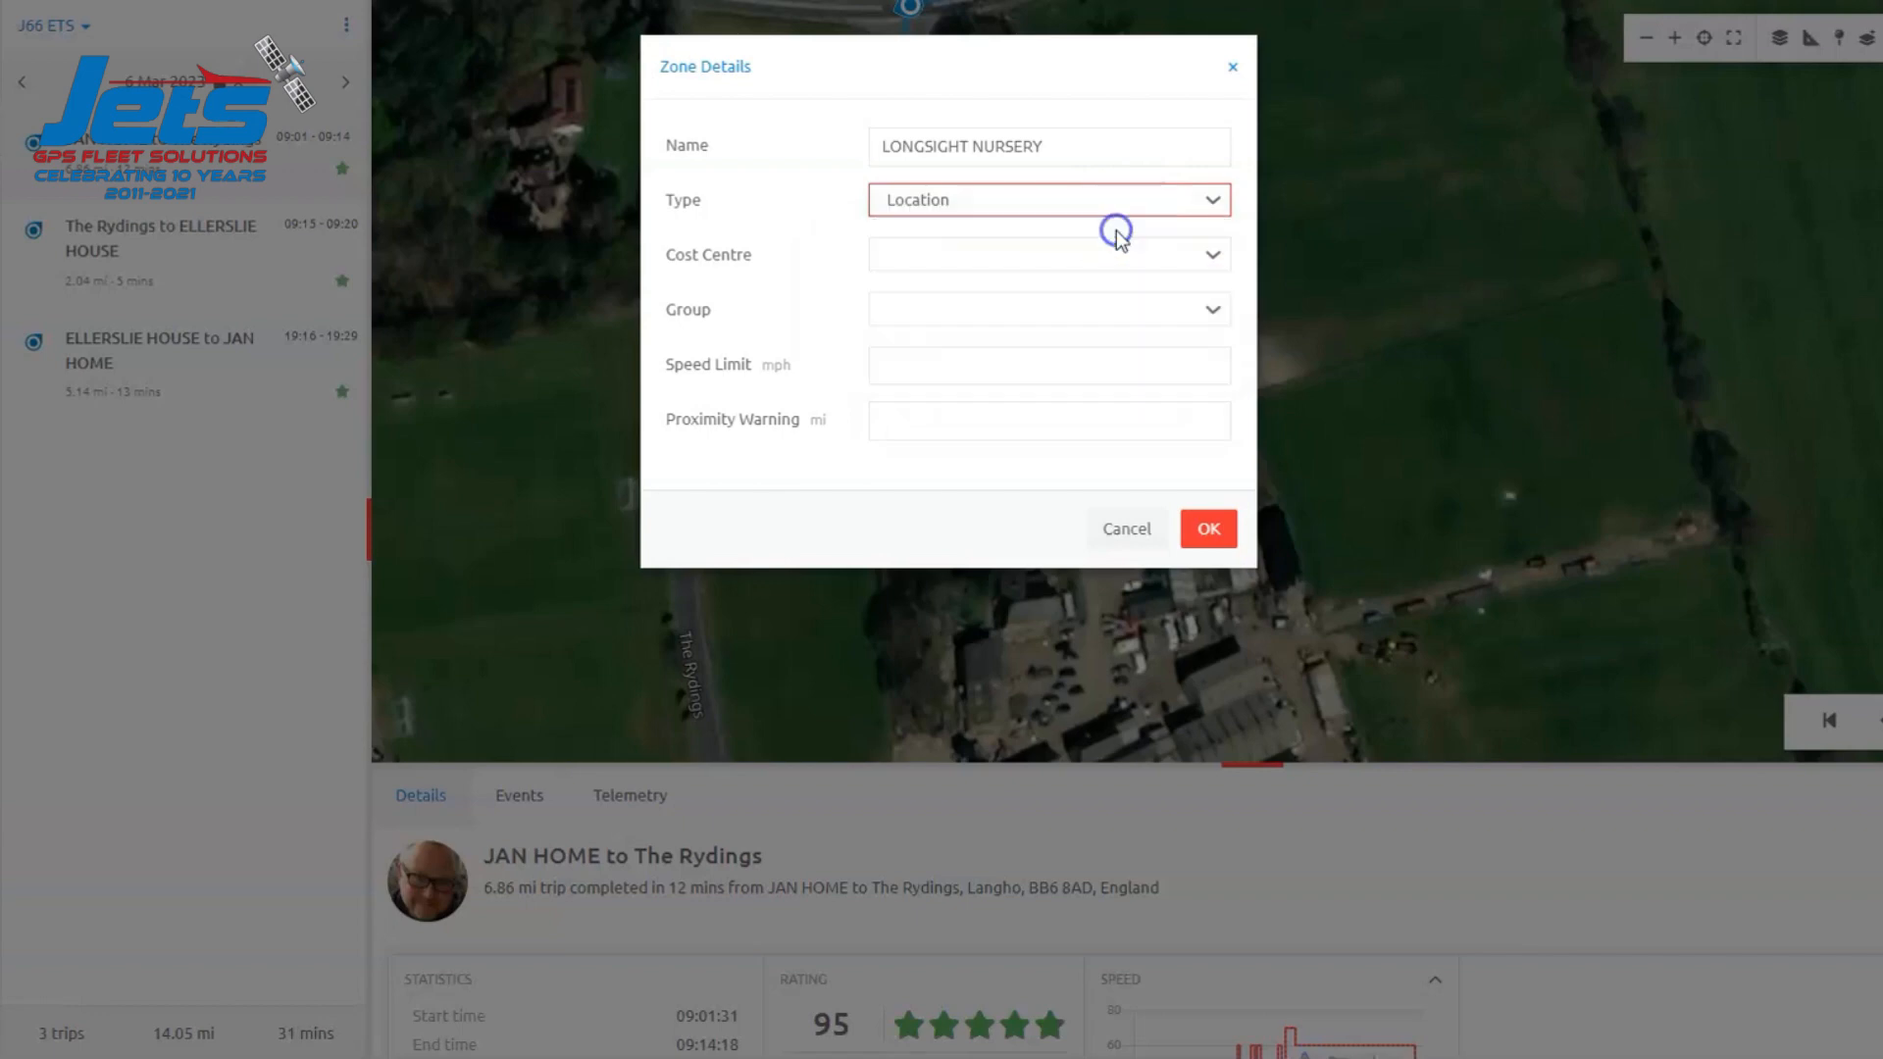
pyautogui.click(1214, 254)
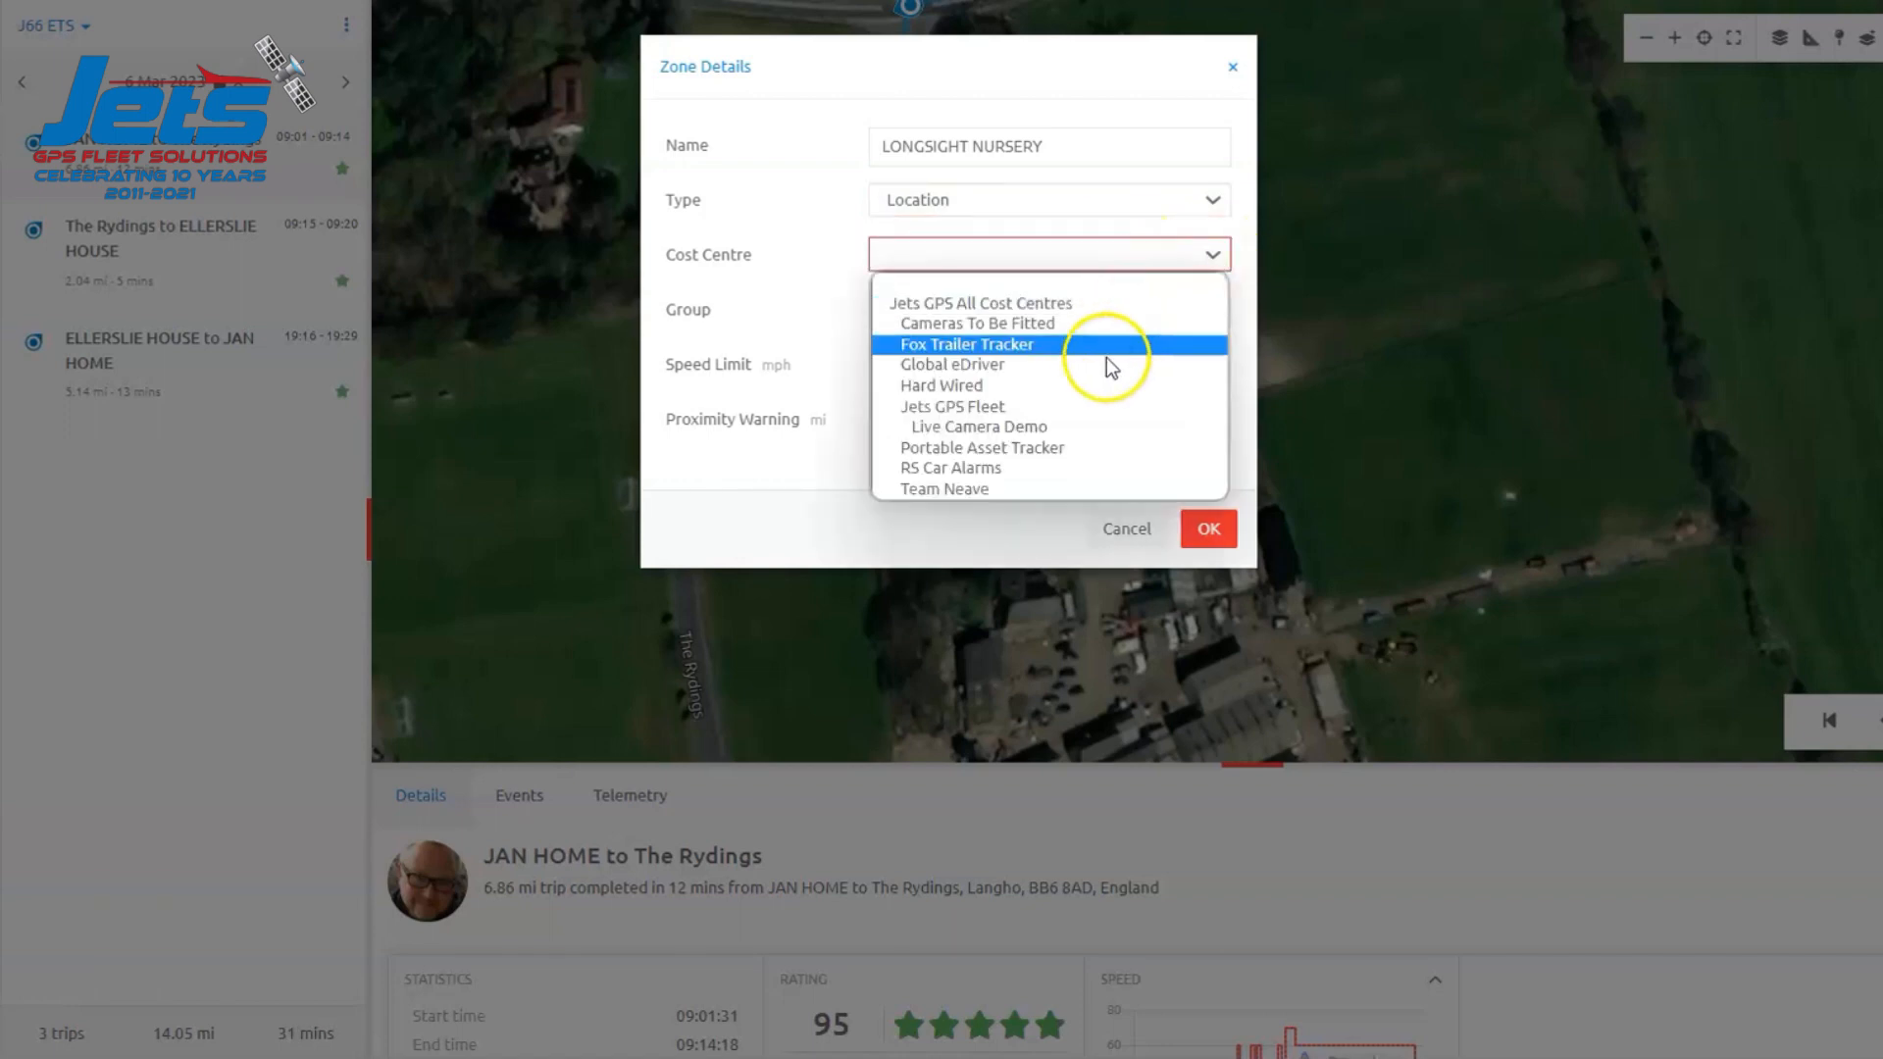
pyautogui.click(1084, 419)
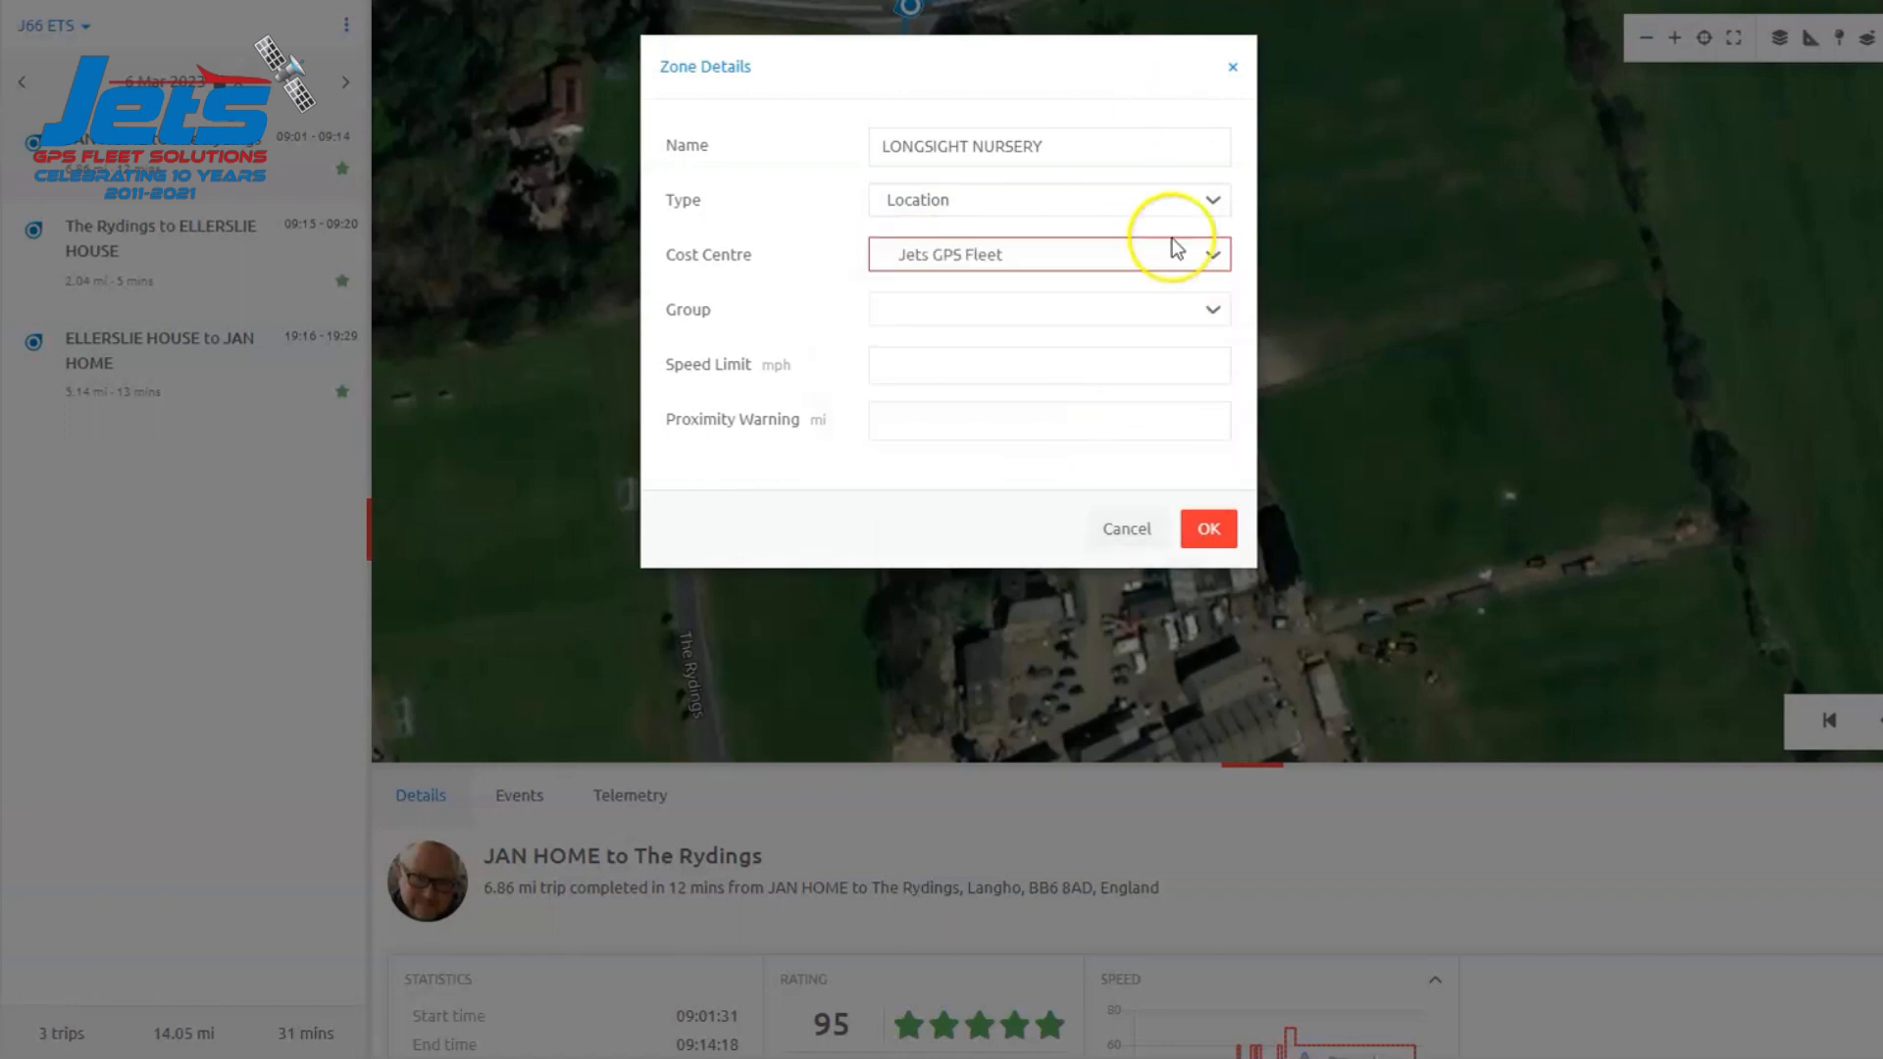
# Assign the zone to the group Jets GPS Zones with a 10 mph speed limit, leave the proximity warning blank, and save it
pyautogui.click(1218, 310)
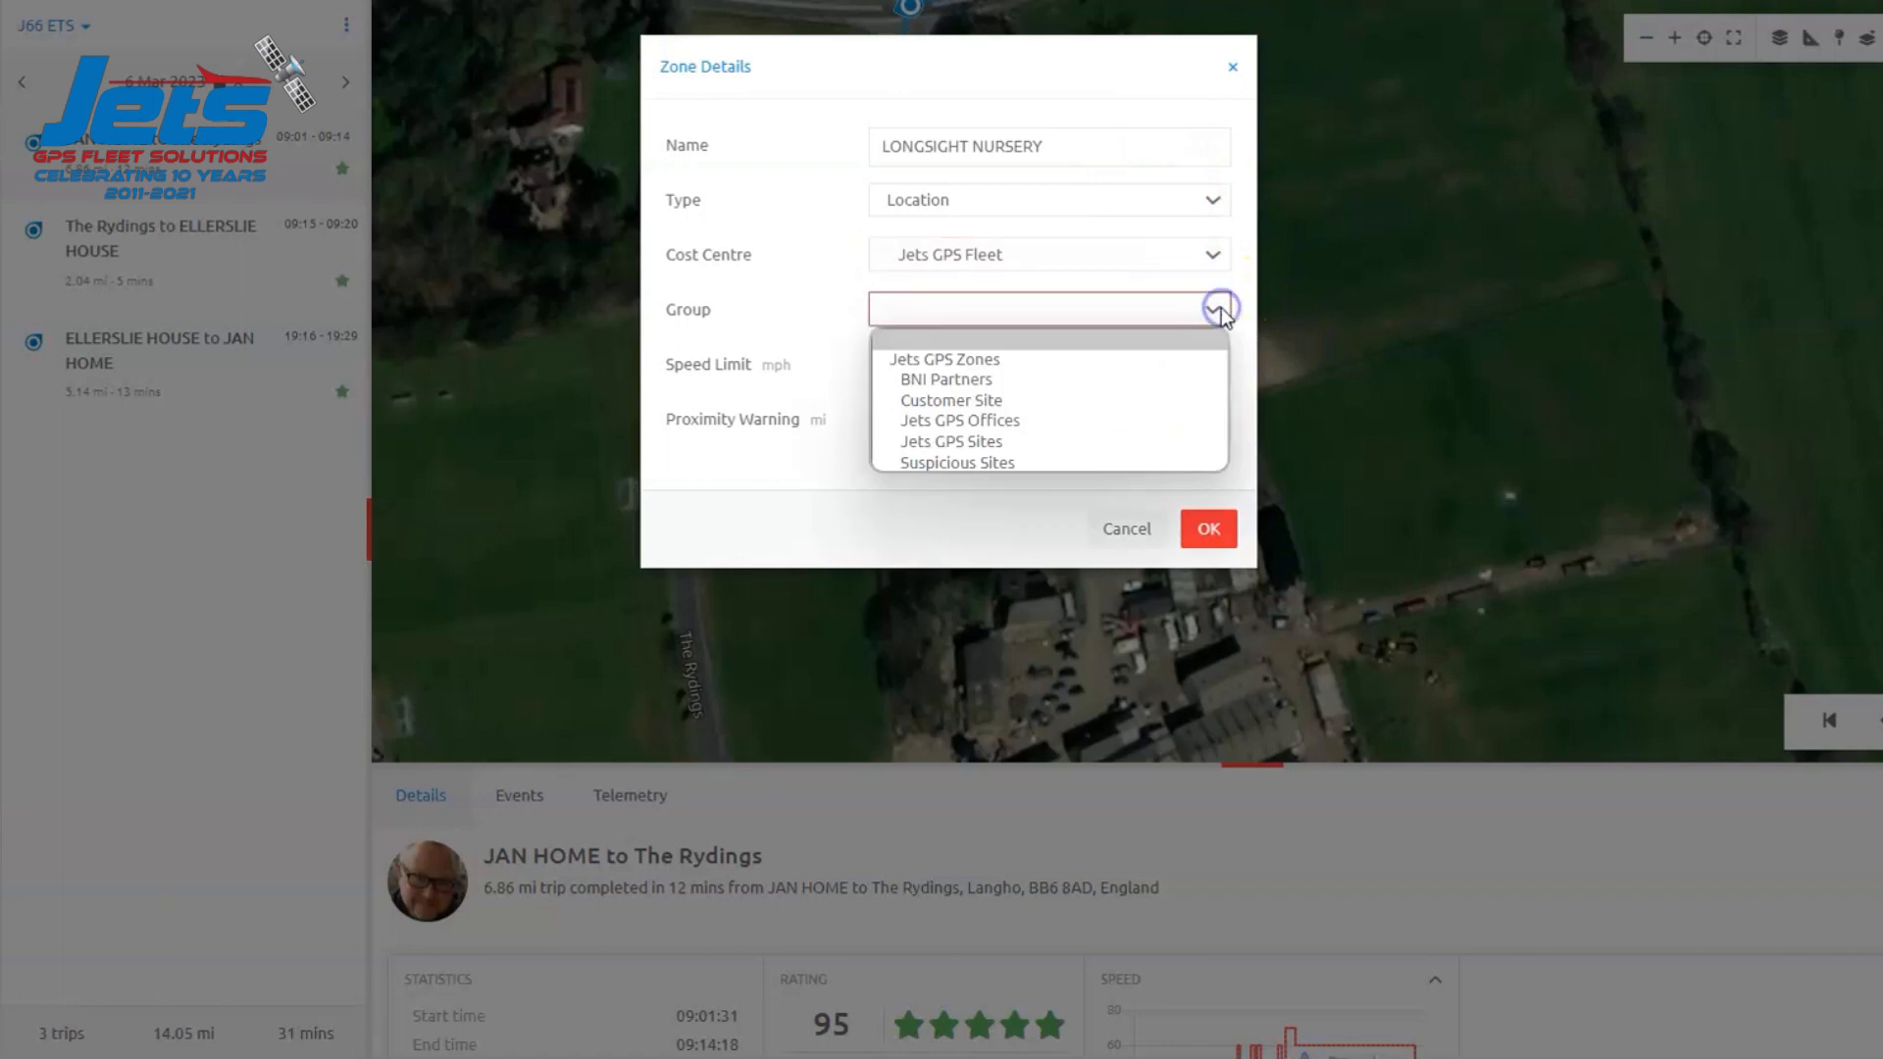
pyautogui.click(1111, 363)
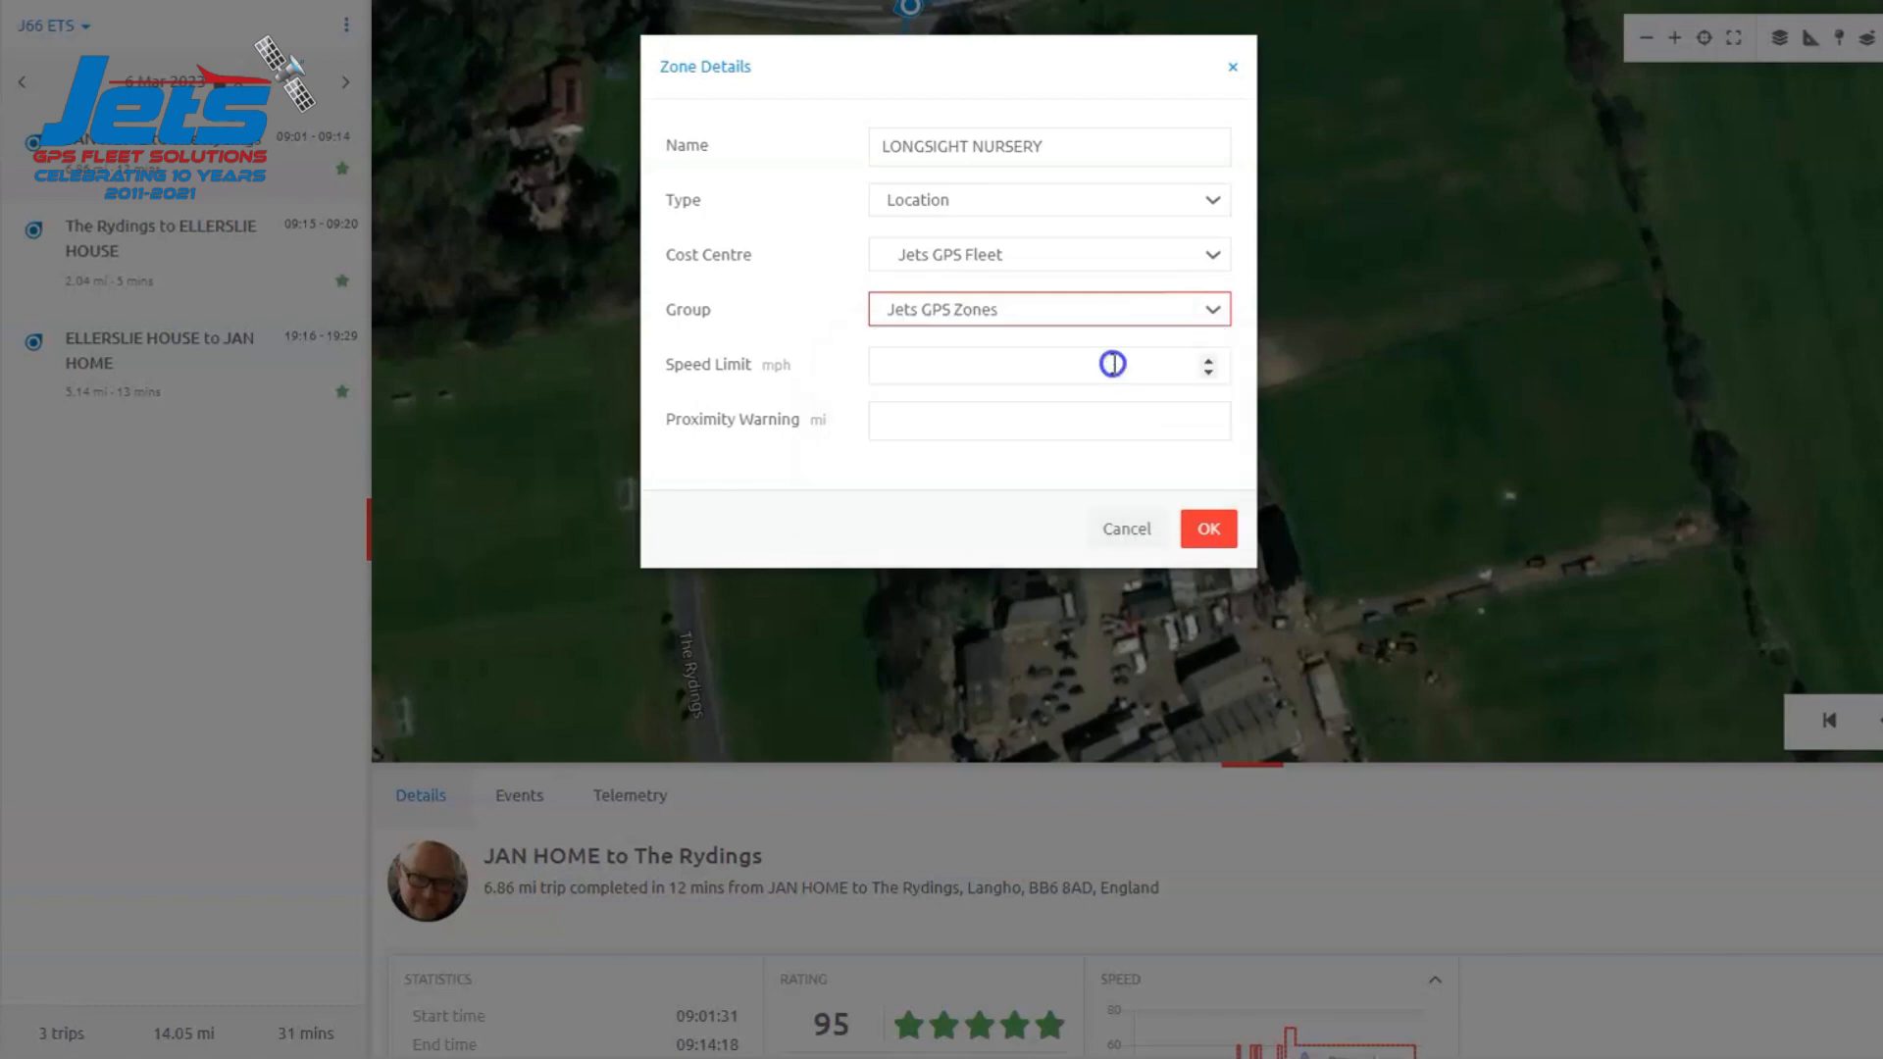
pyautogui.click(1025, 365)
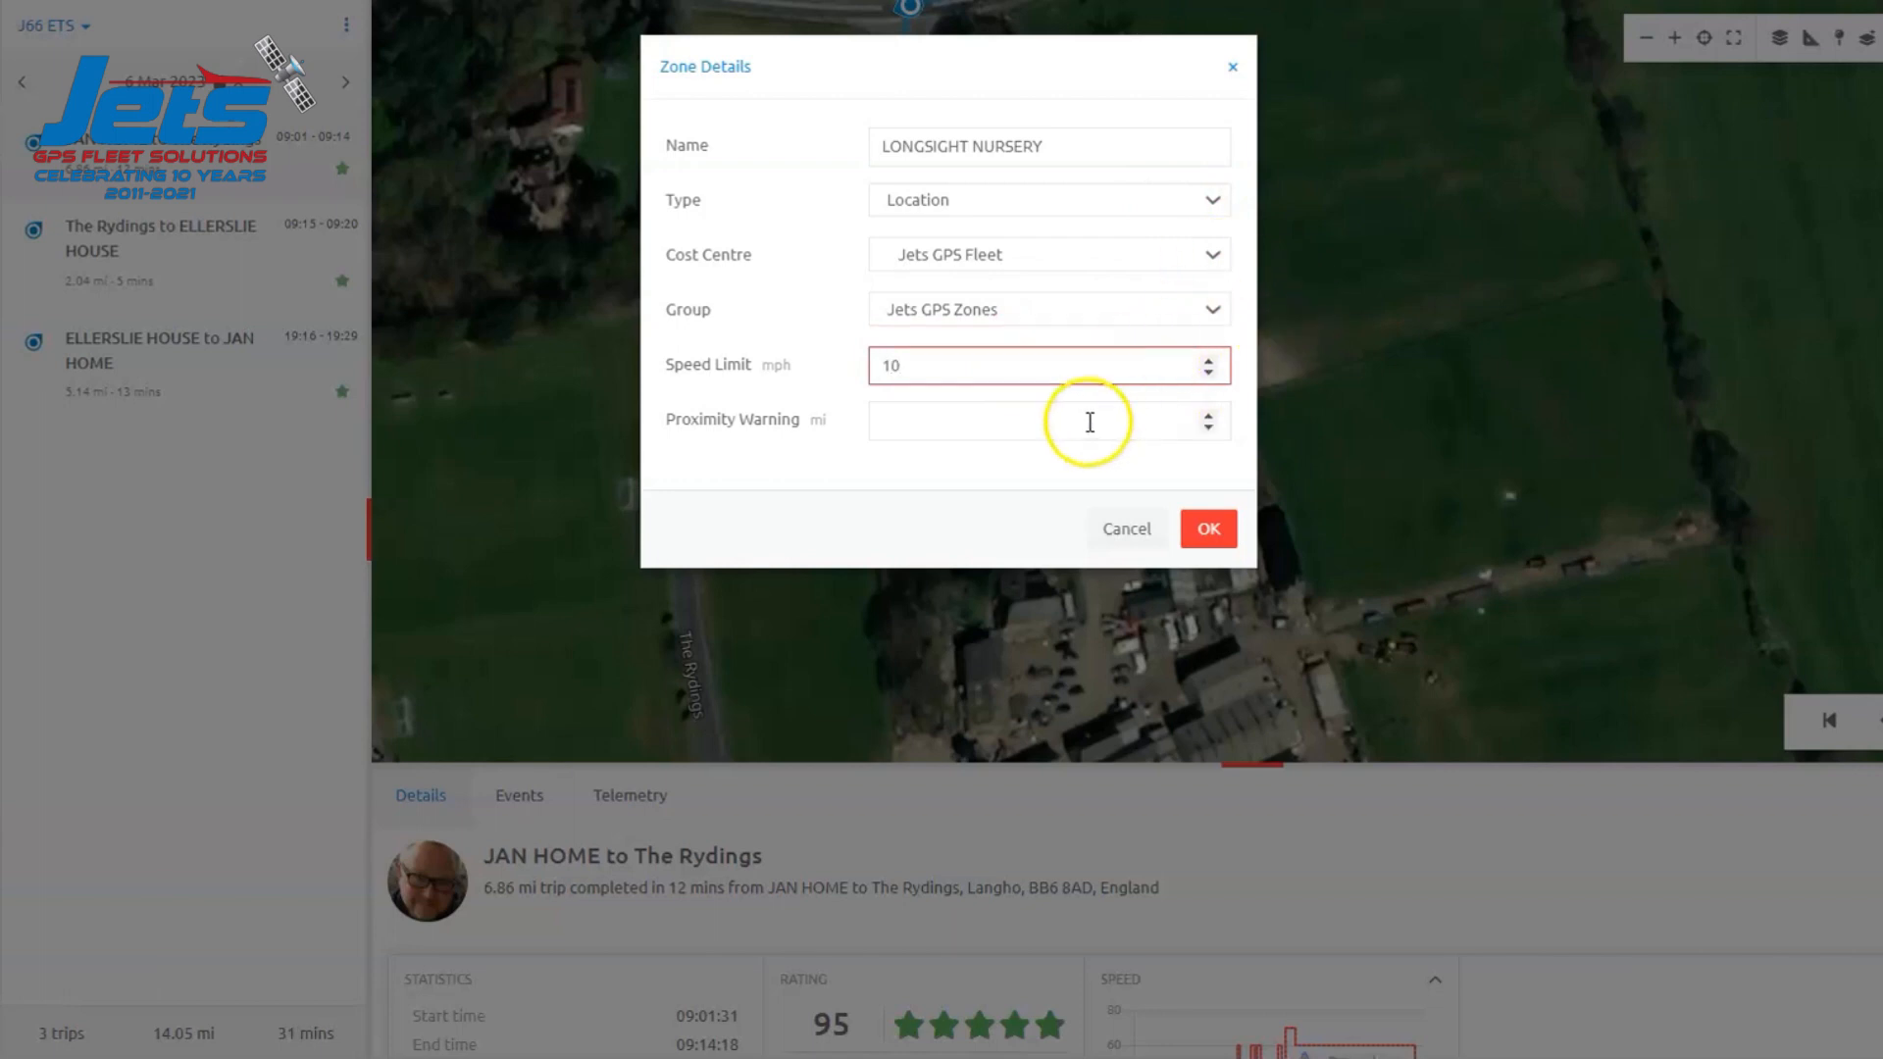
pyautogui.click(1089, 421)
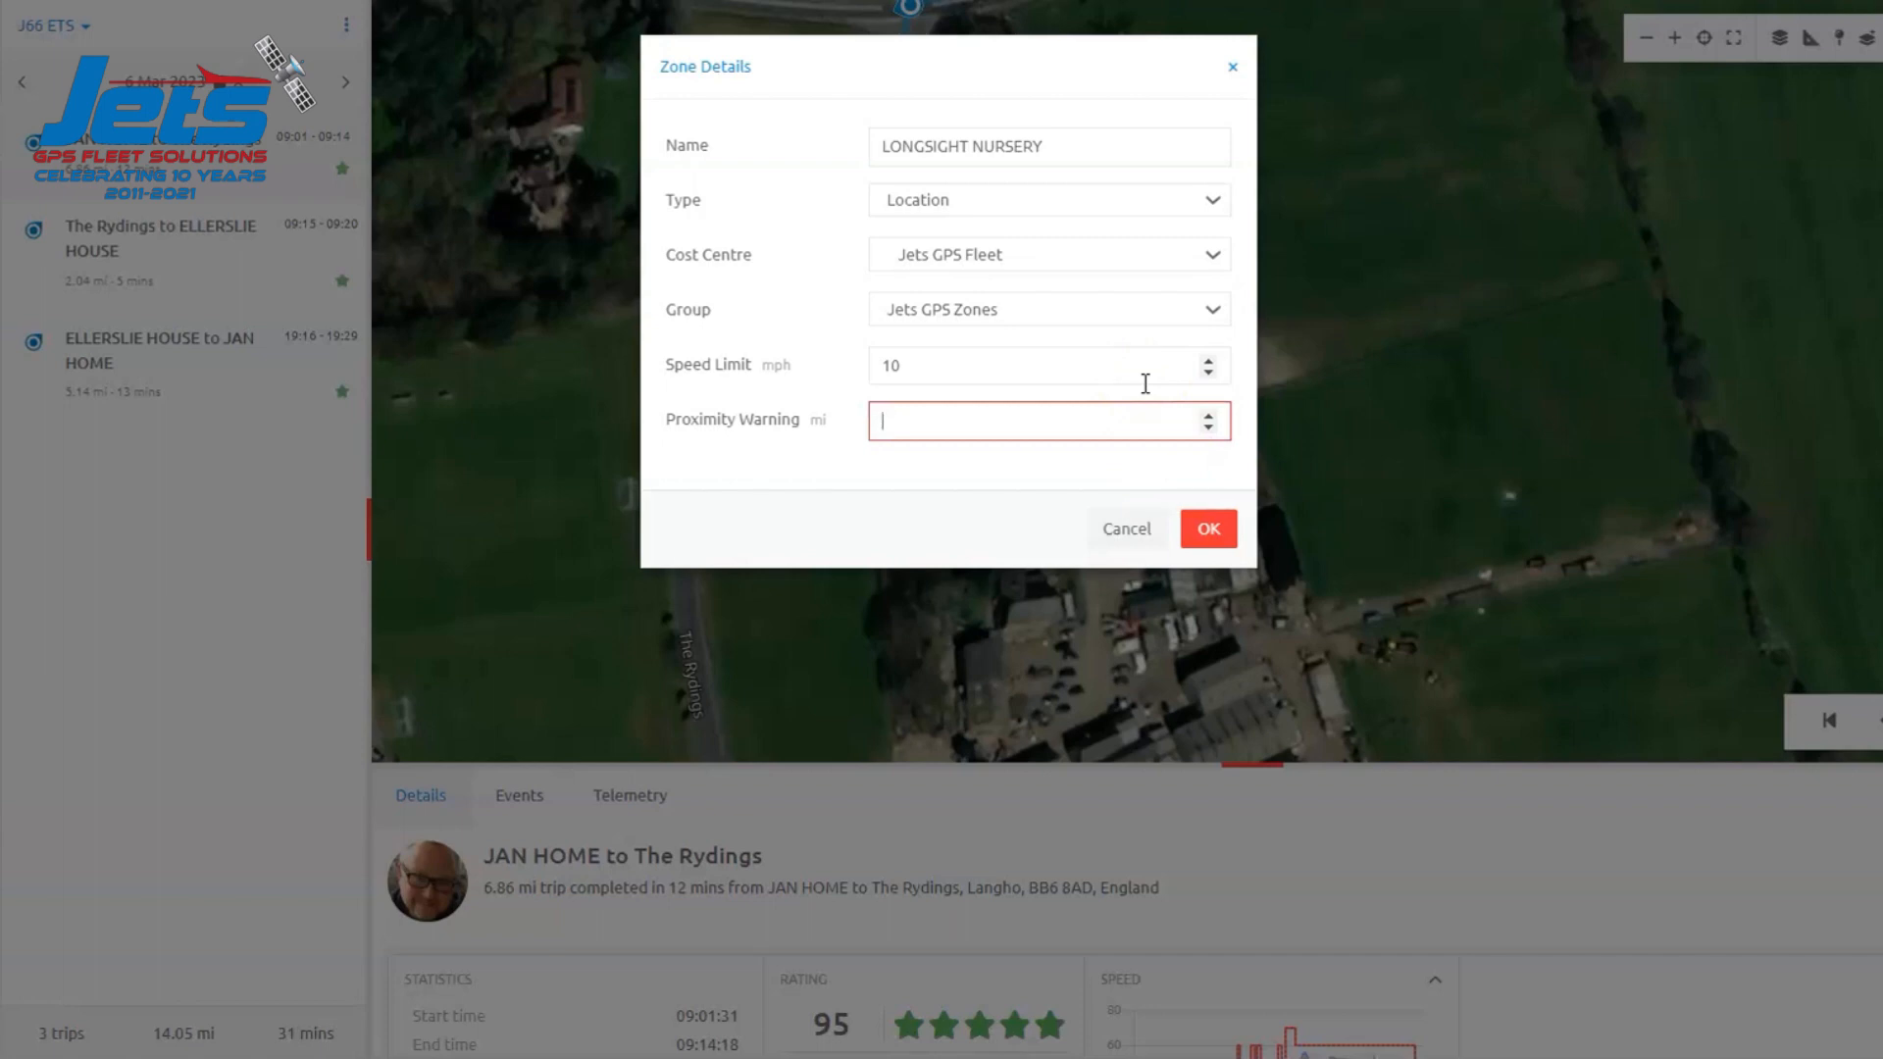
pyautogui.click(1204, 537)
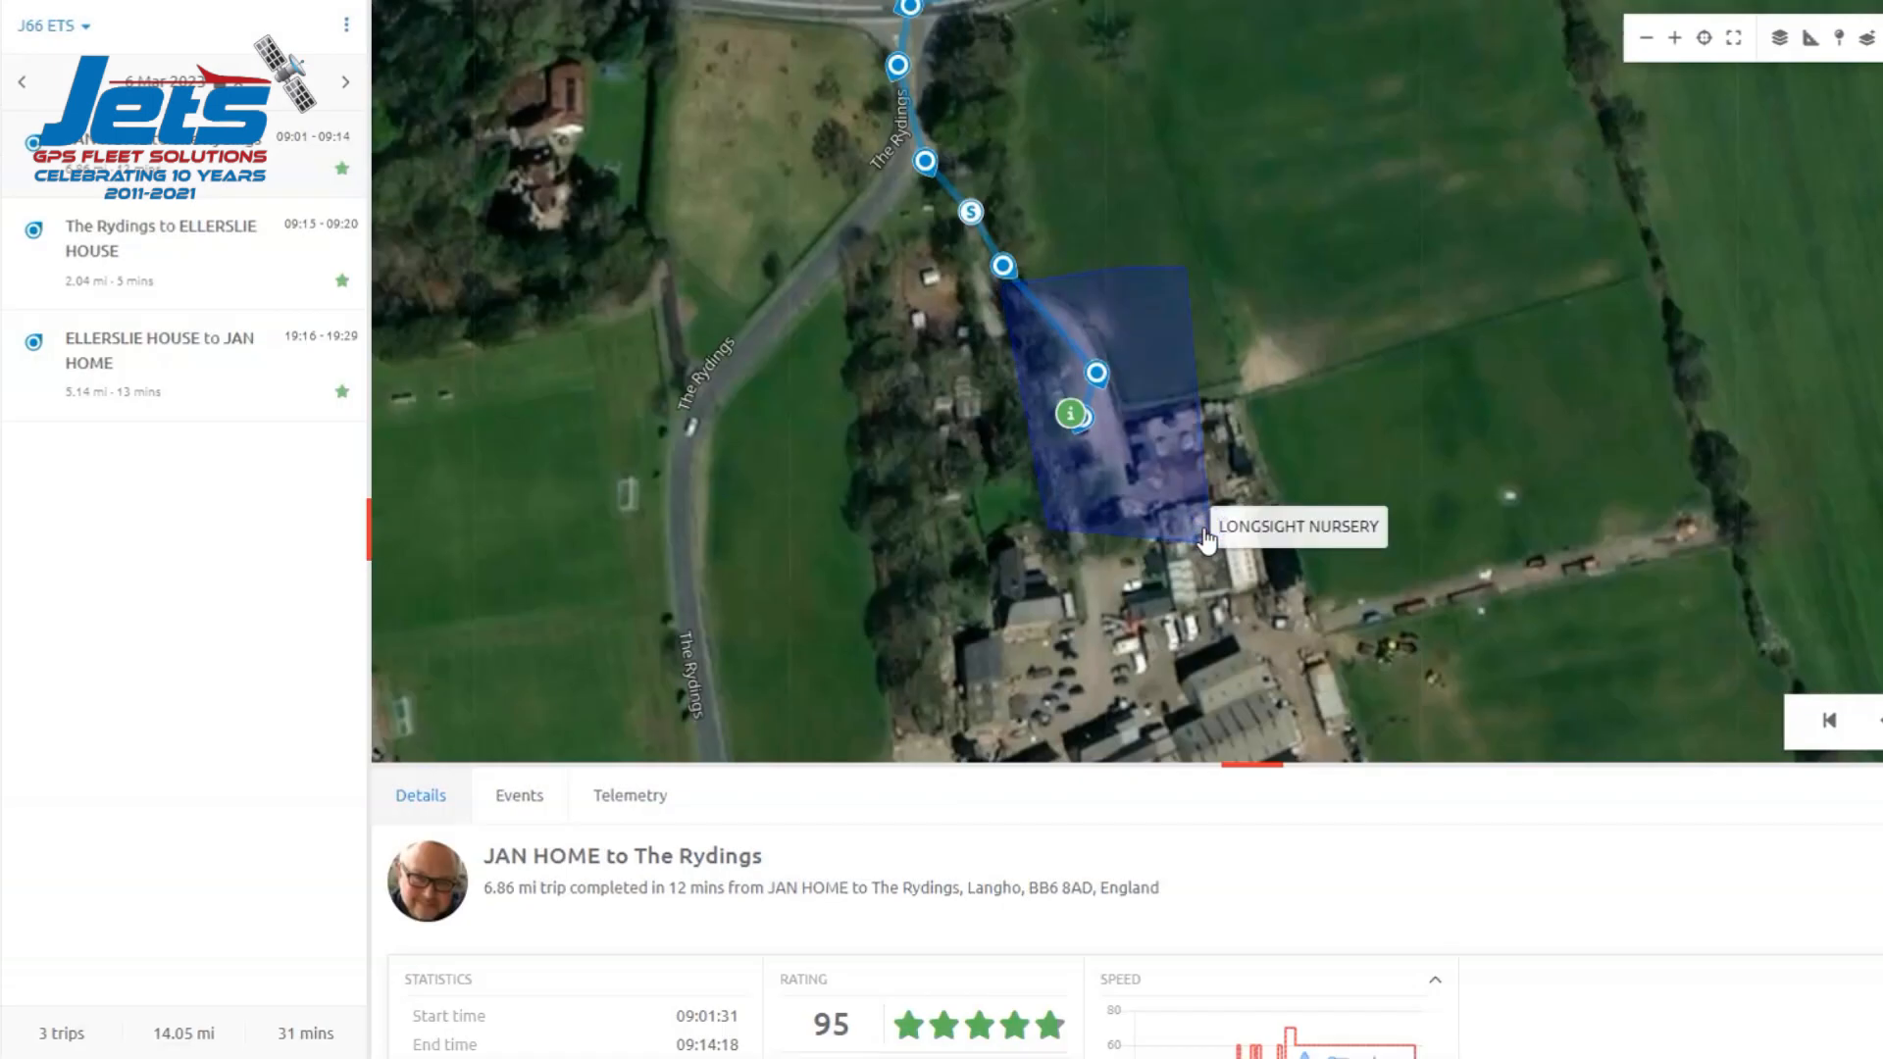
# Look up an address from the live assets map and go to the last Ewood result
pyautogui.click(1561, 419)
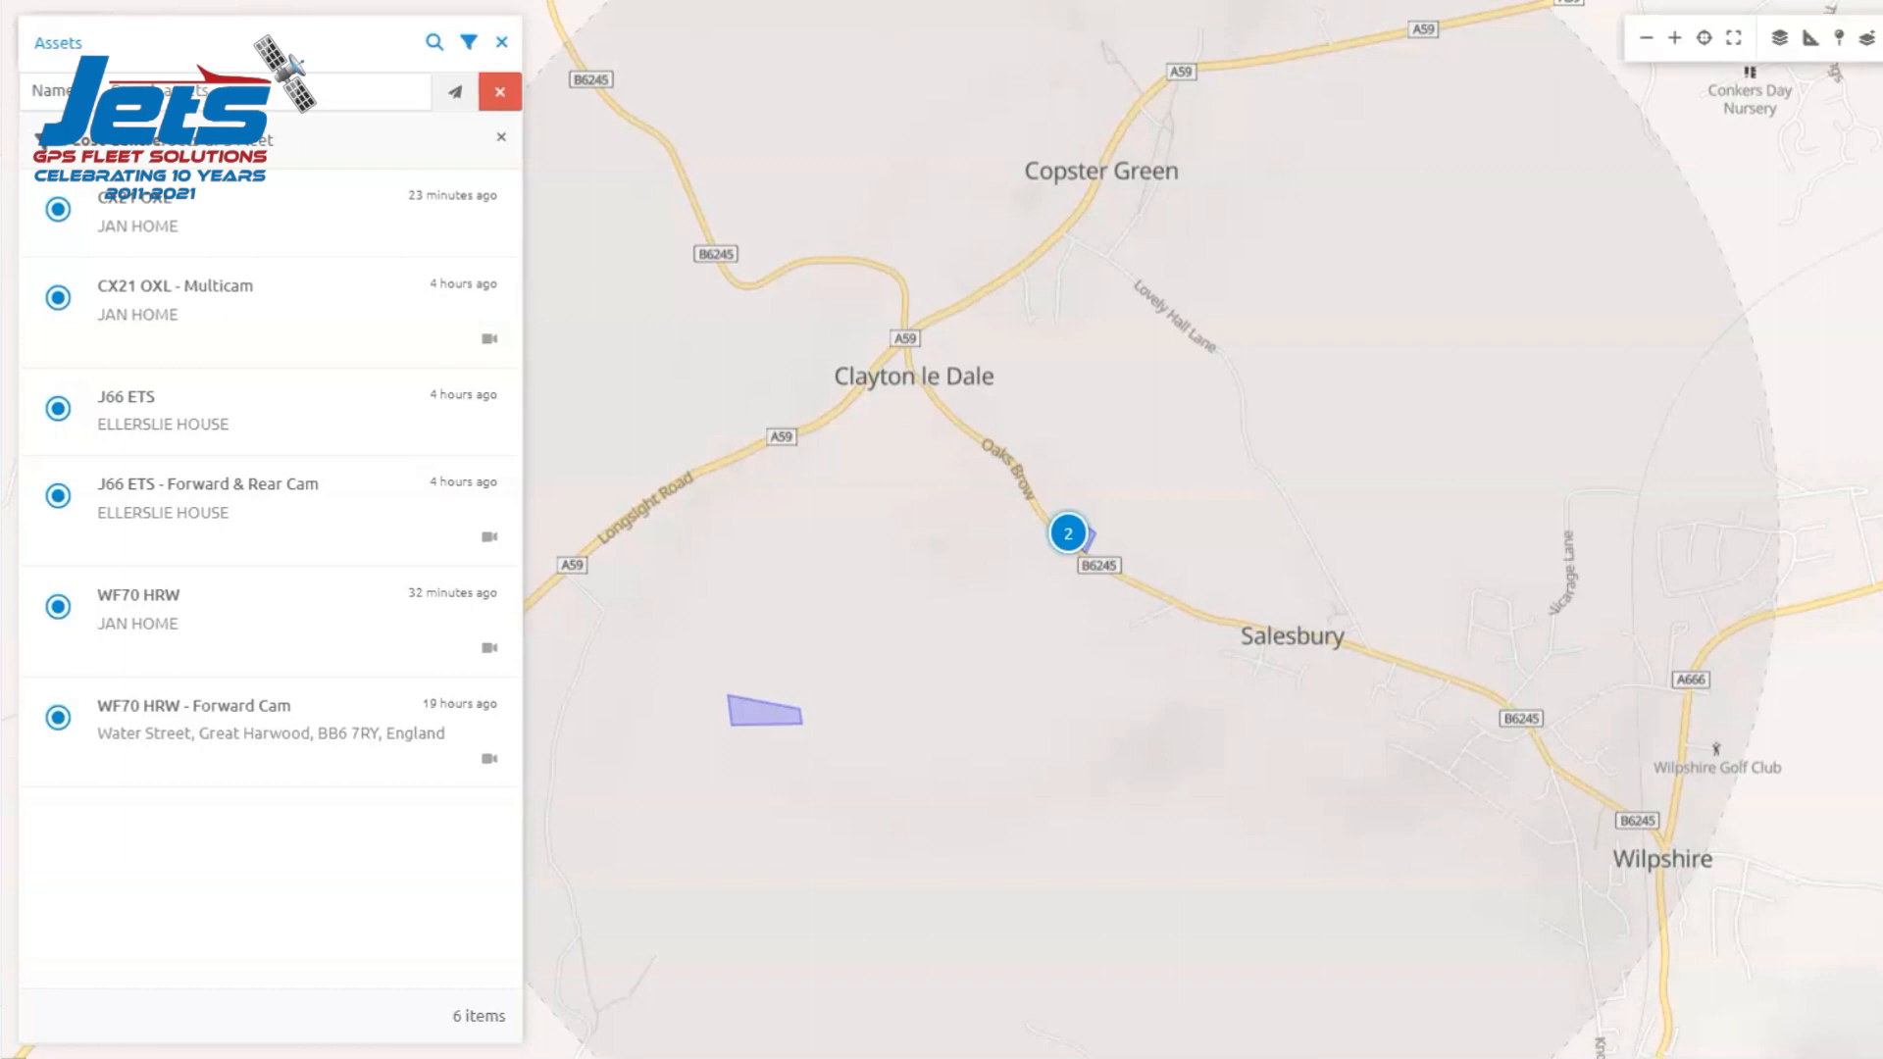
pyautogui.click(1866, 38)
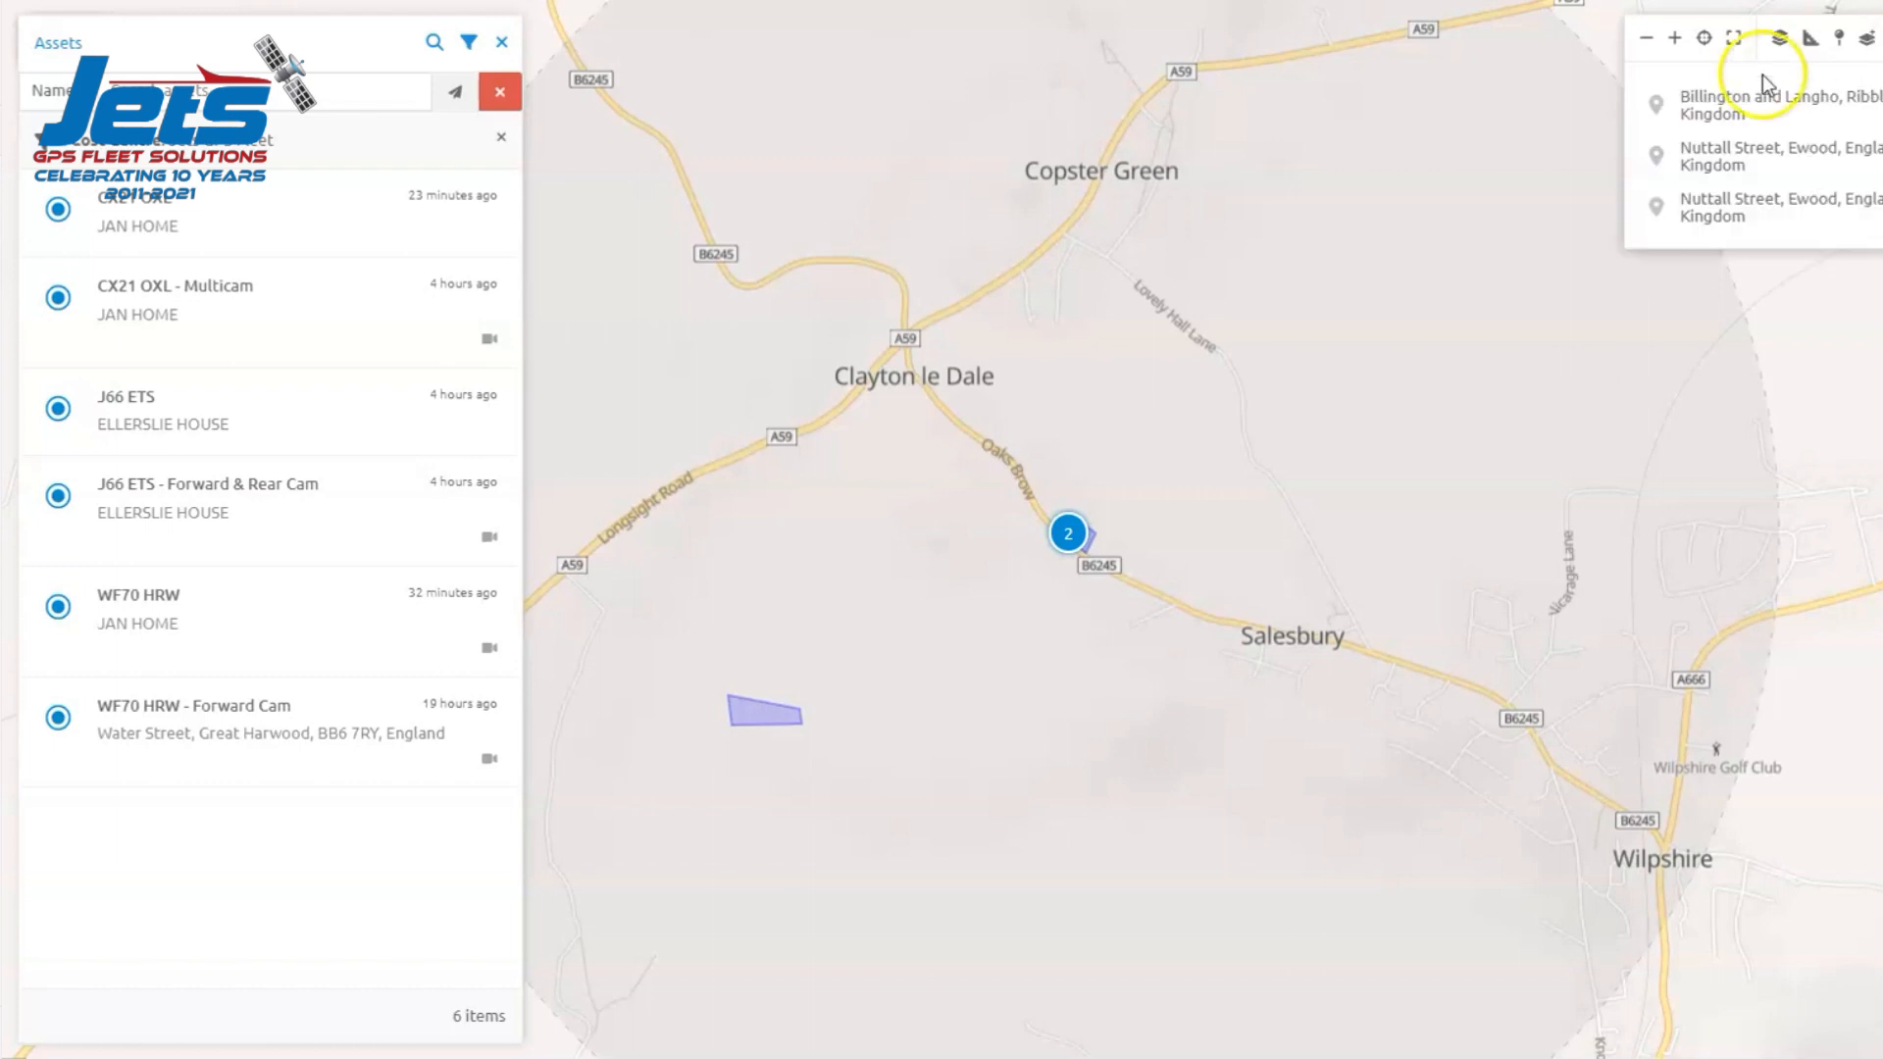
pyautogui.click(1797, 203)
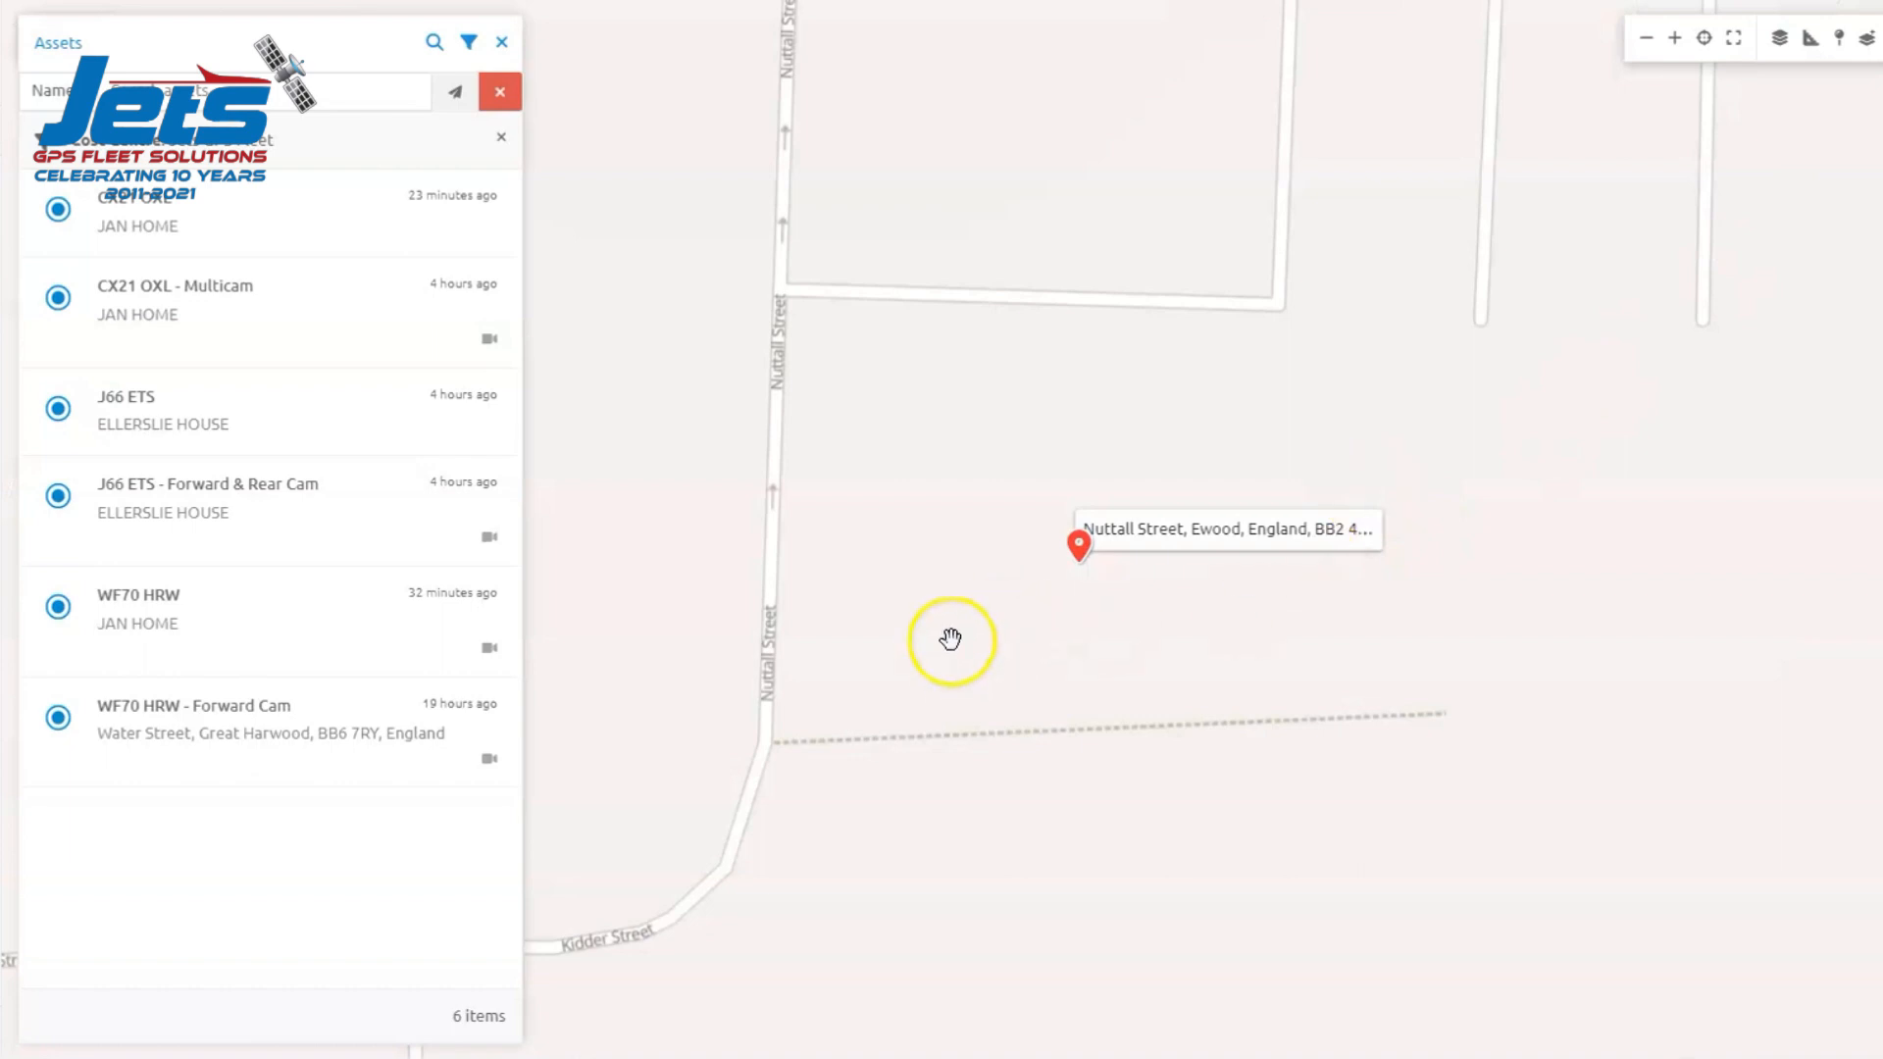
# Show the area around the Nuttall Street marker in Hybrid map view
pyautogui.scroll(-2, 951, 639)
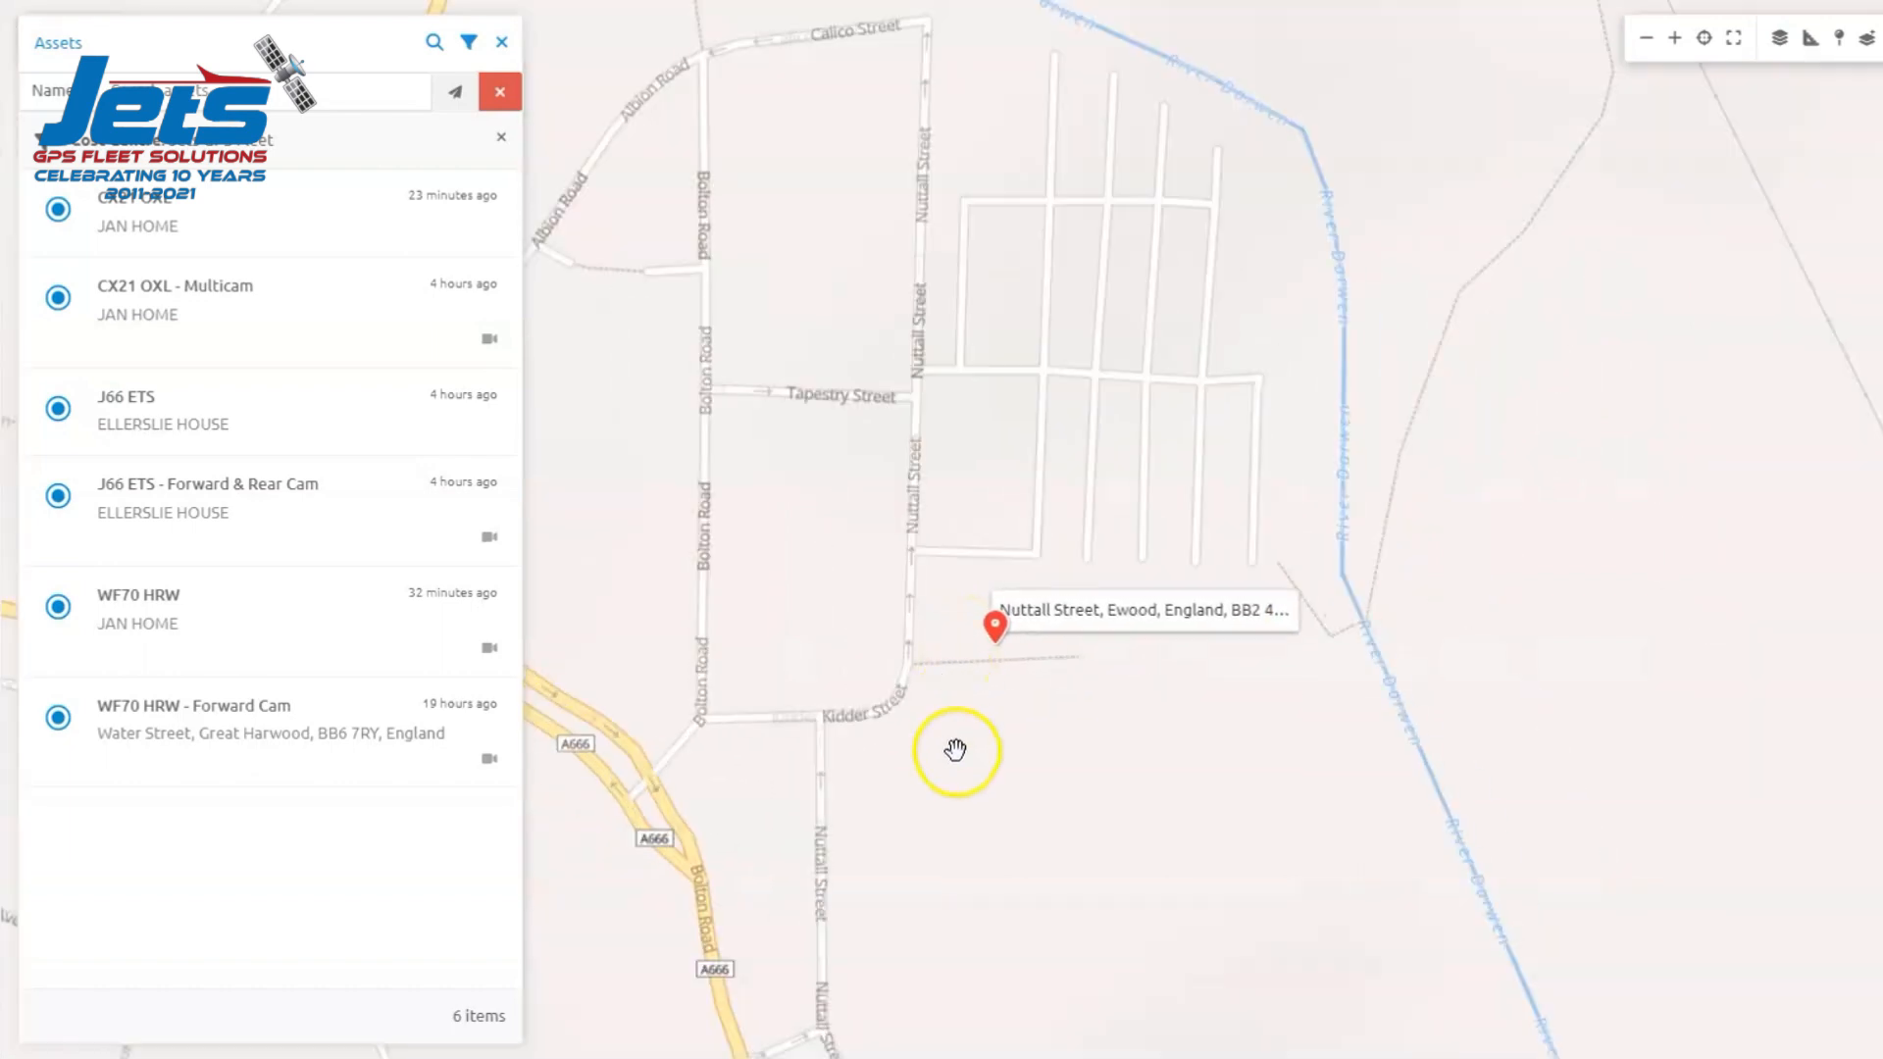
pyautogui.click(1868, 41)
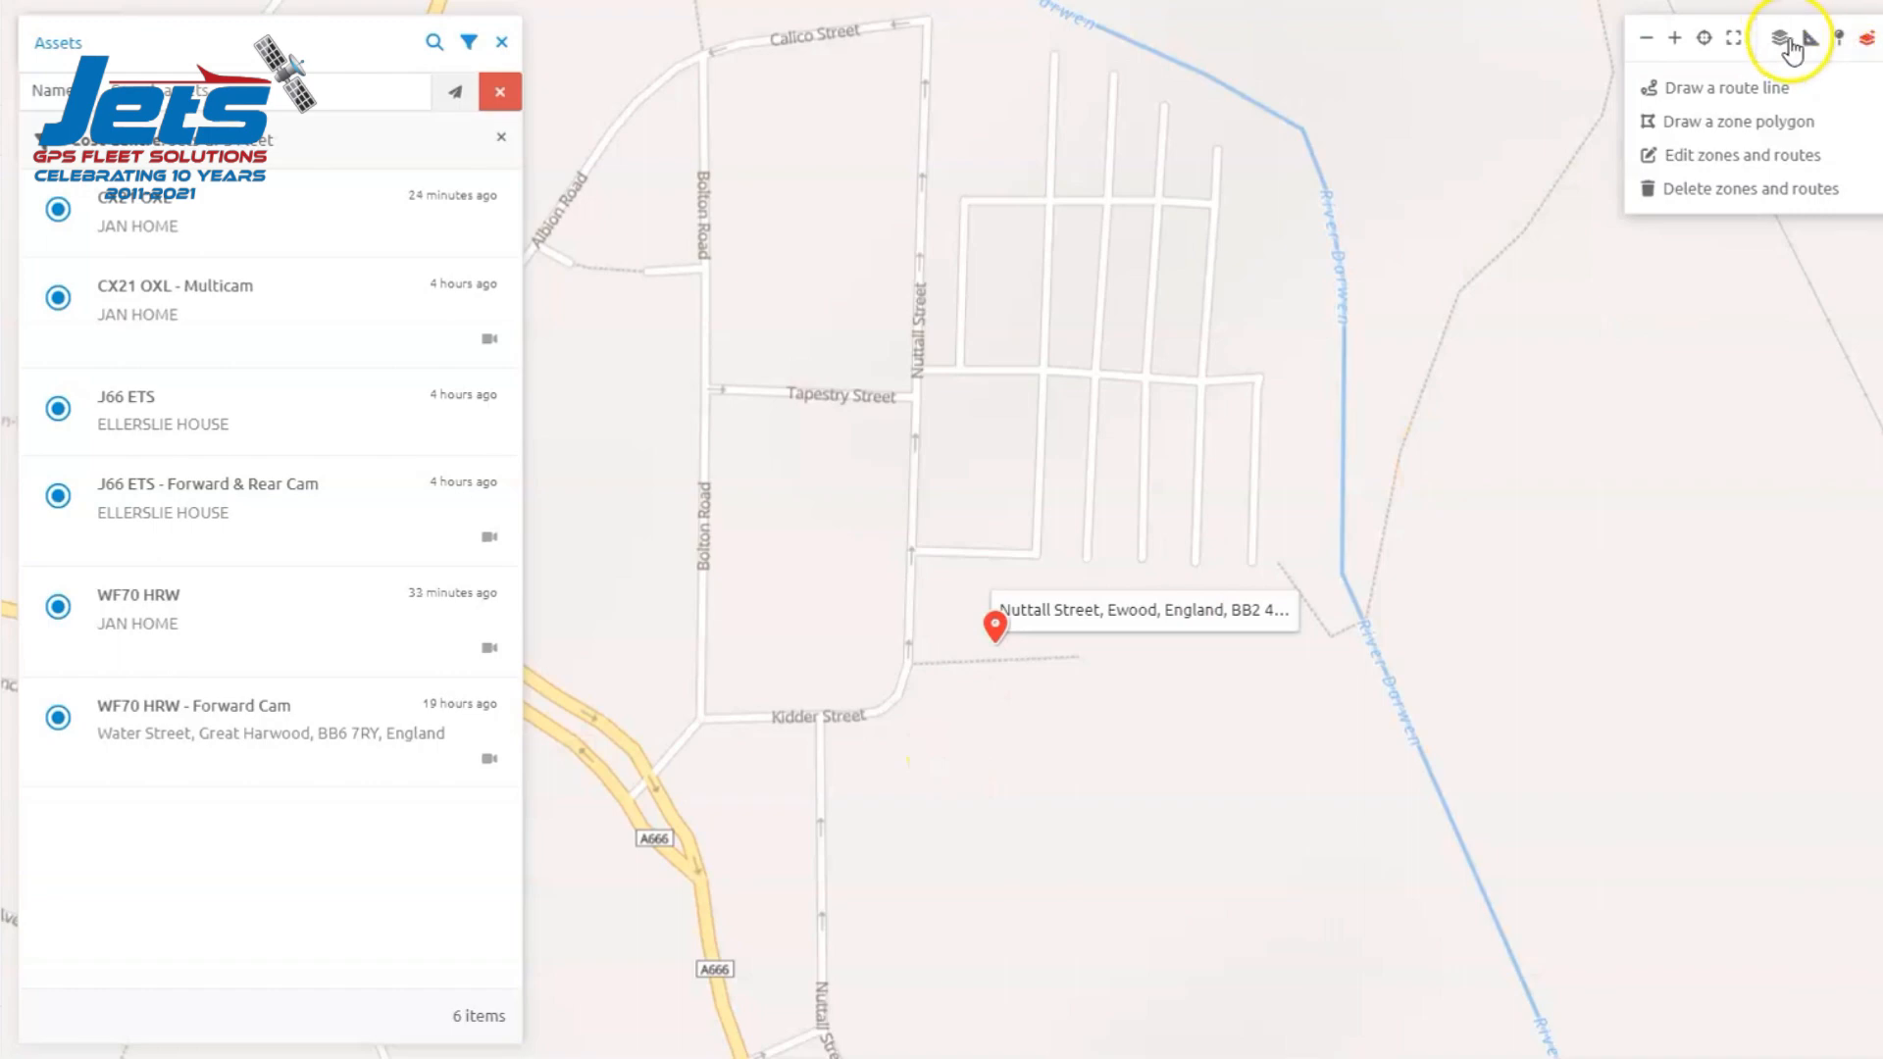
pyautogui.click(1781, 43)
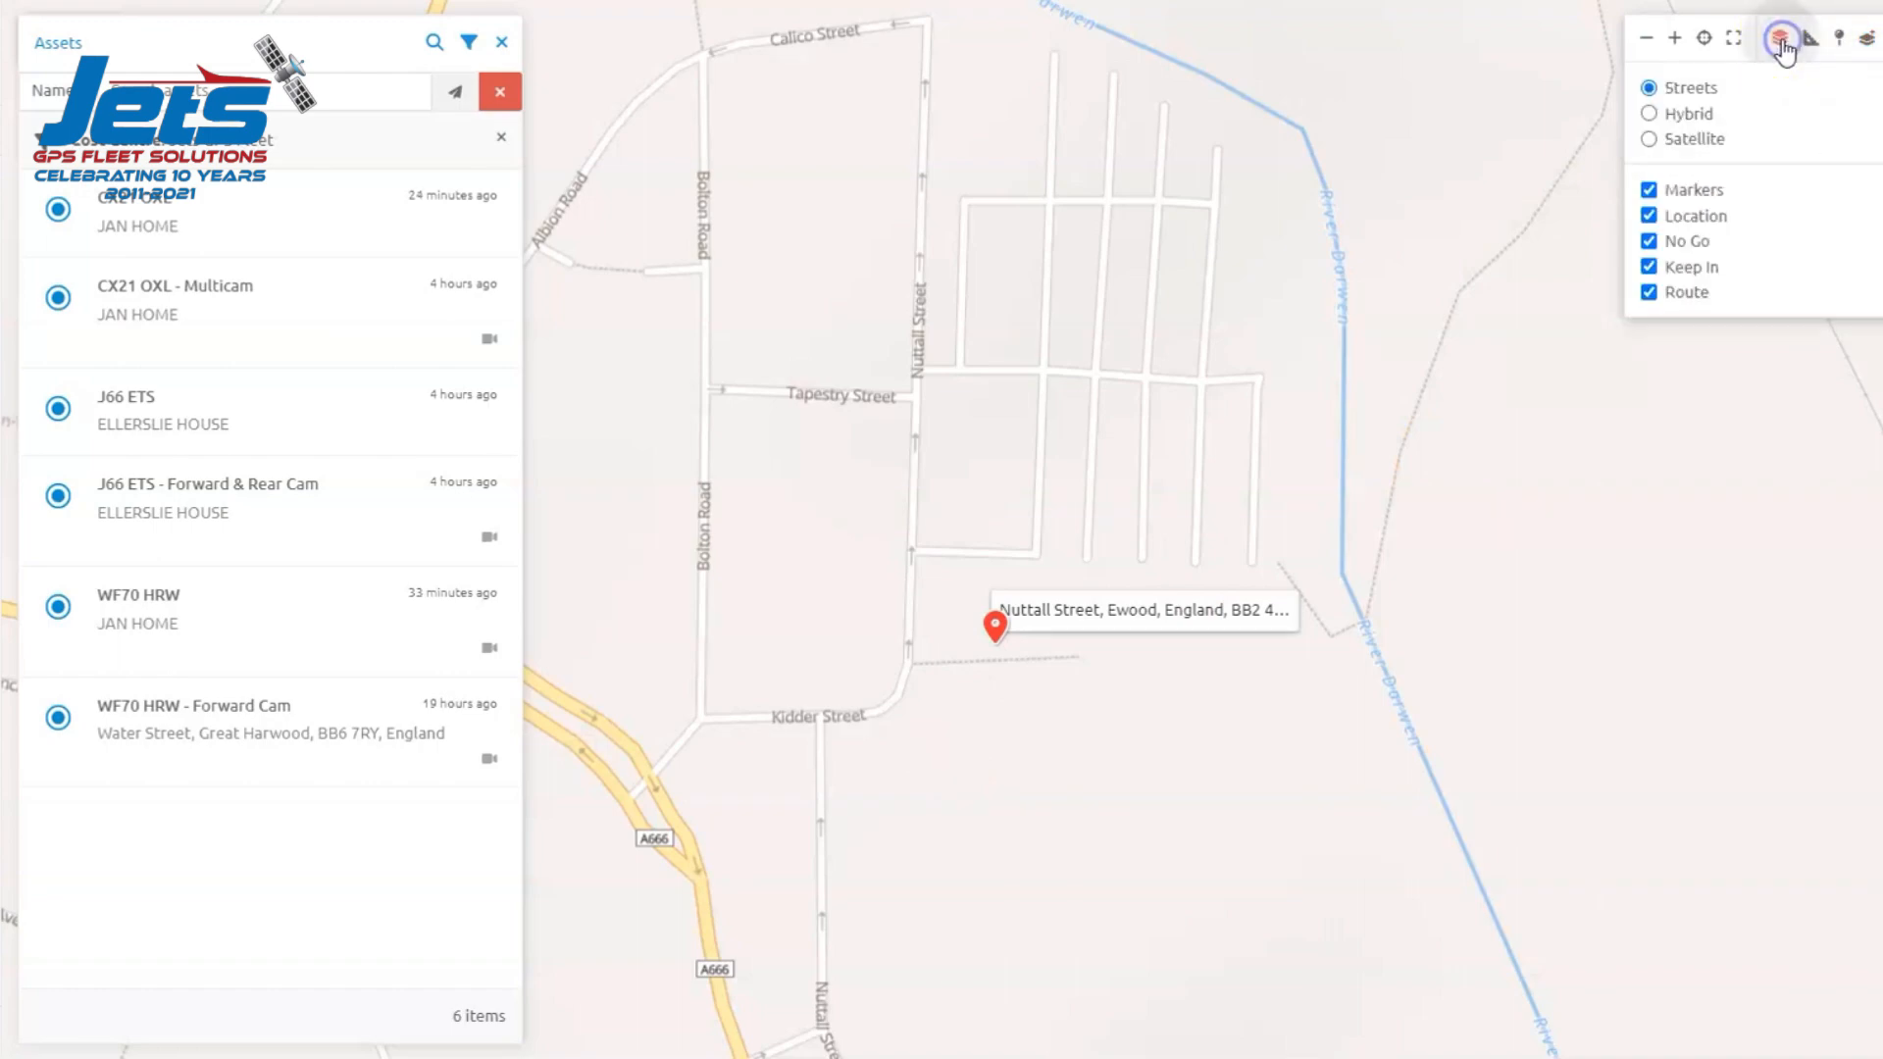
pyautogui.click(1648, 114)
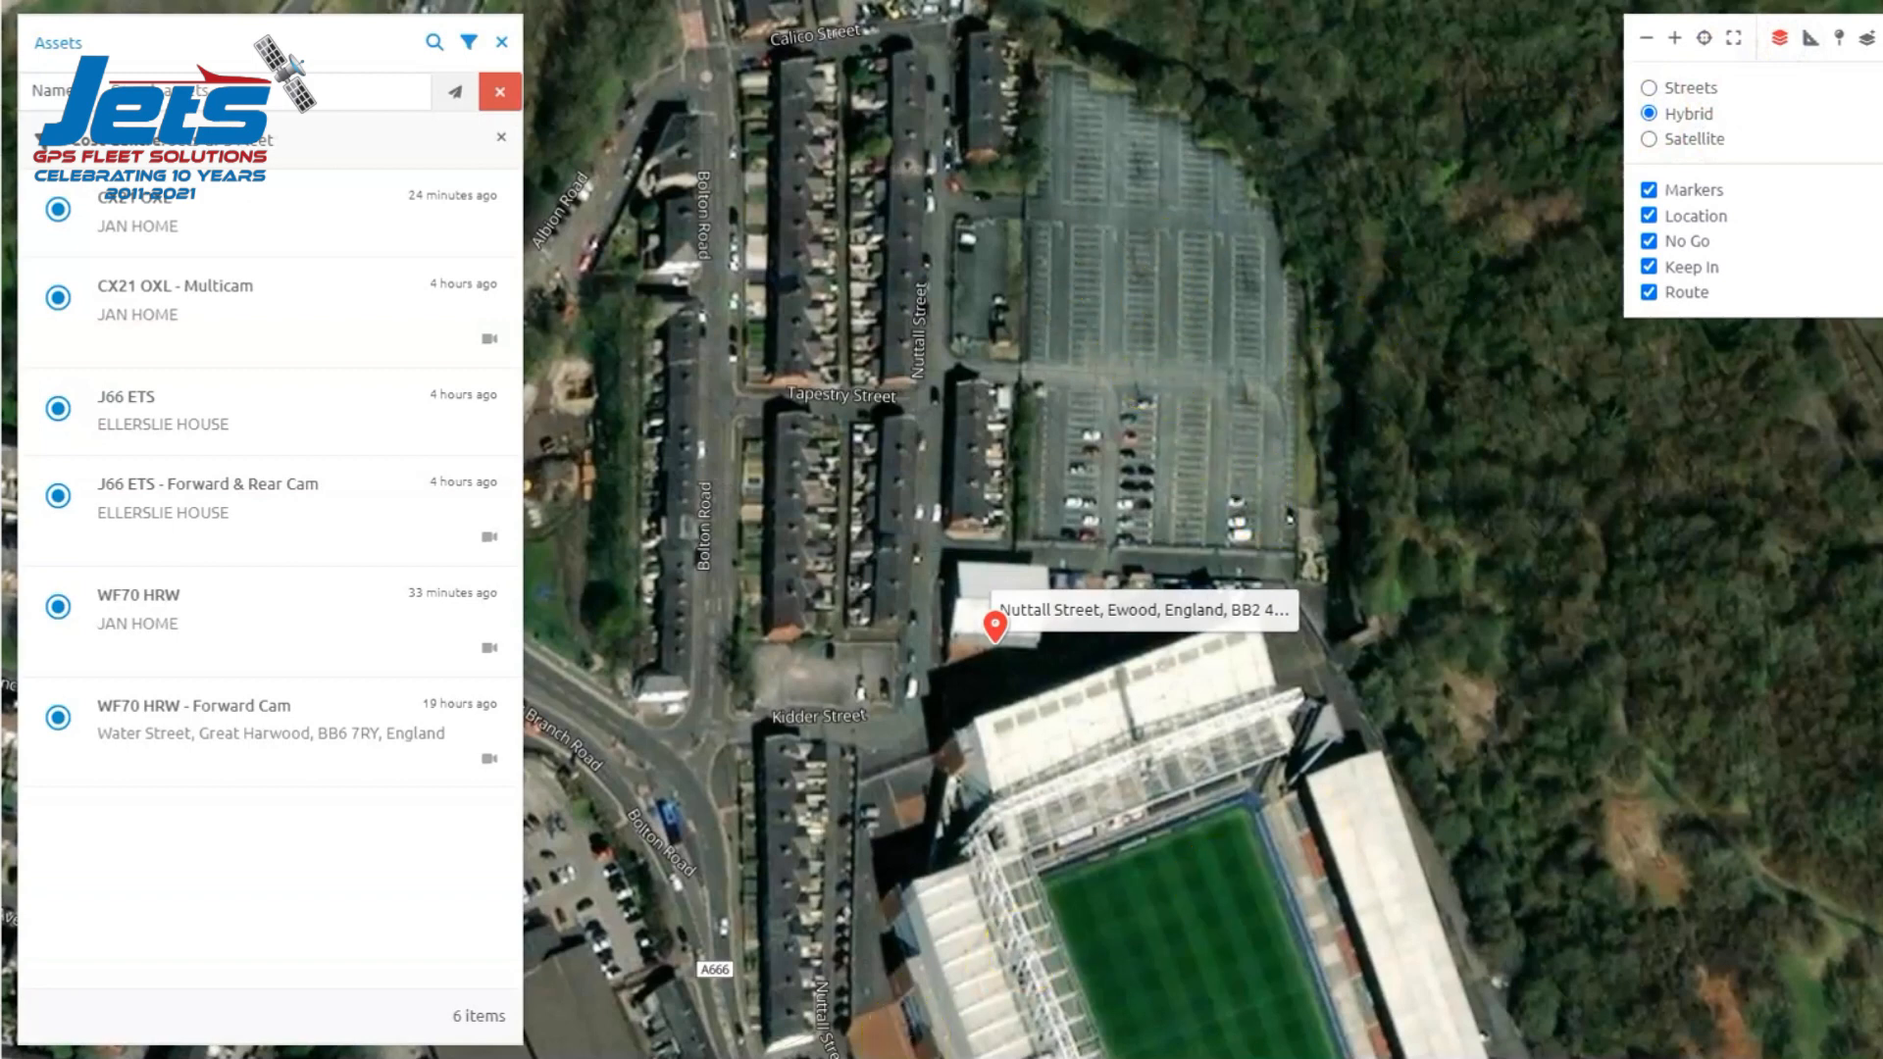
# Draw a closed four-point zone polygon around the large car park just north of the football stadium
pyautogui.click(1868, 41)
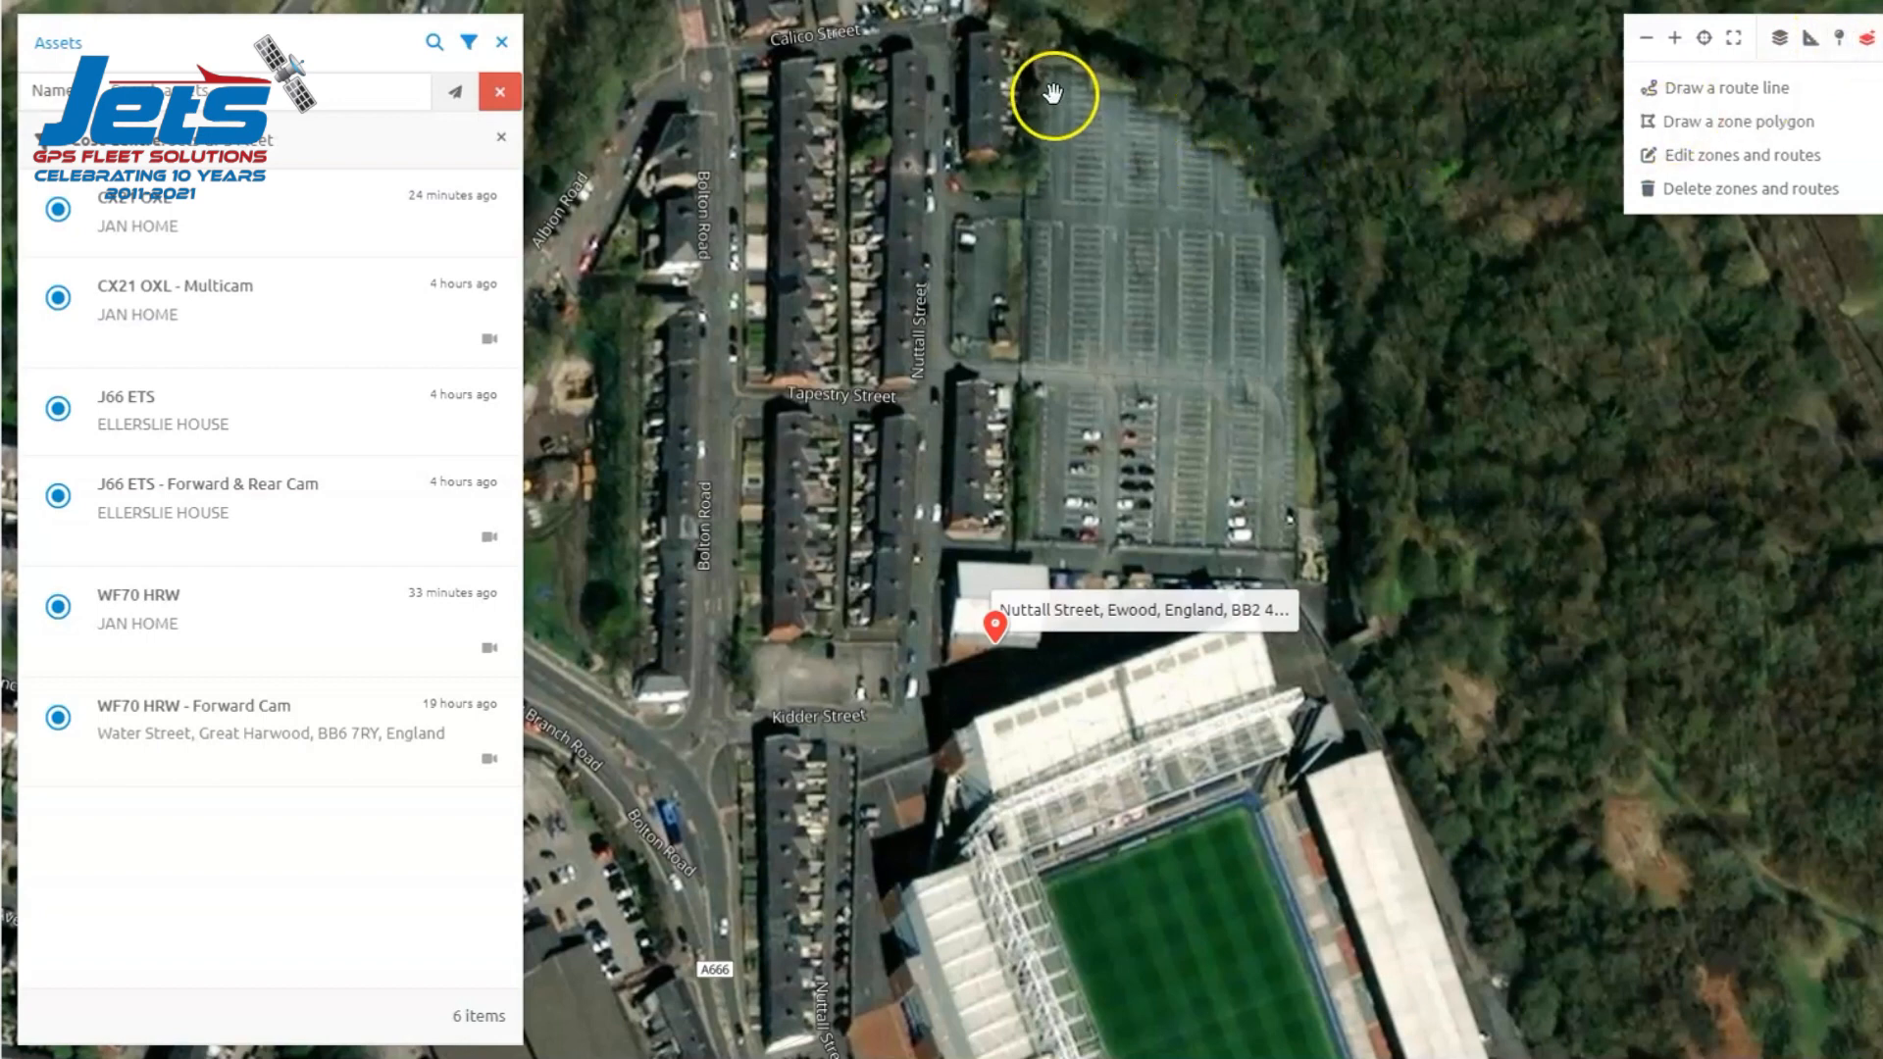
pyautogui.click(1763, 124)
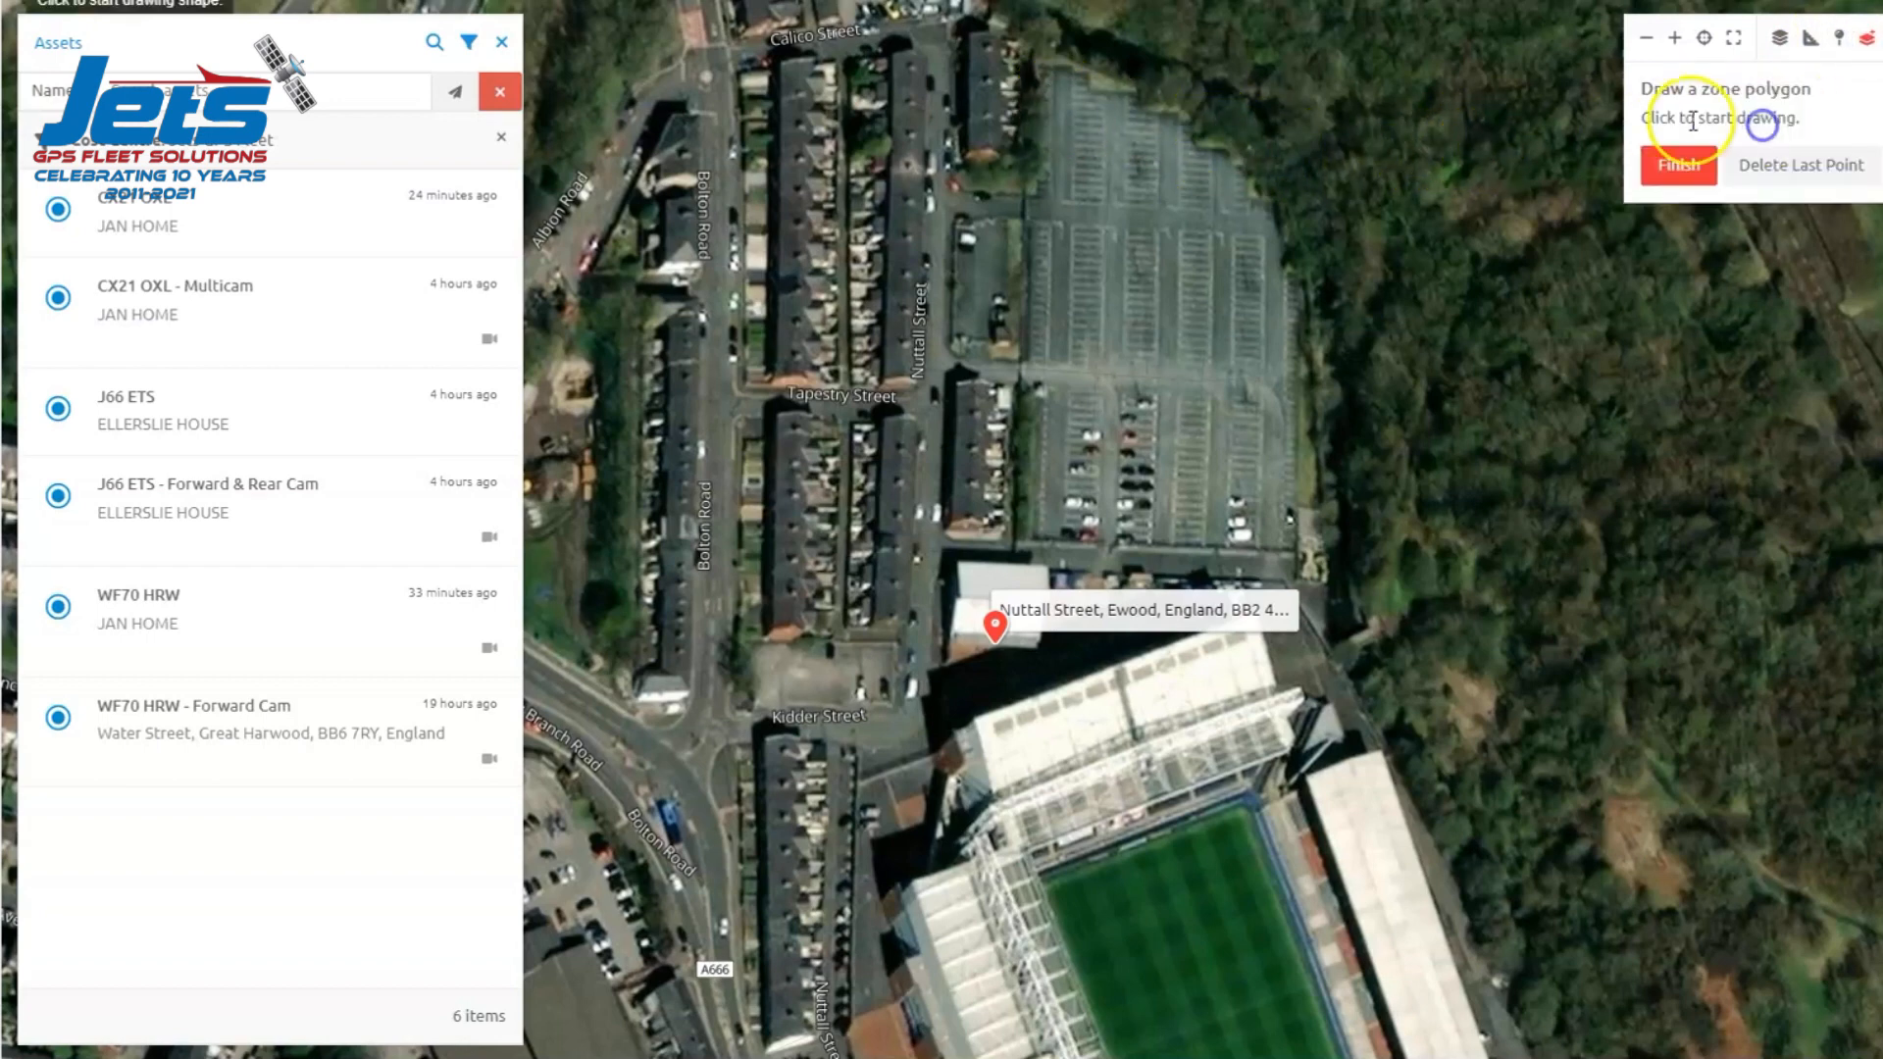
pyautogui.click(1022, 52)
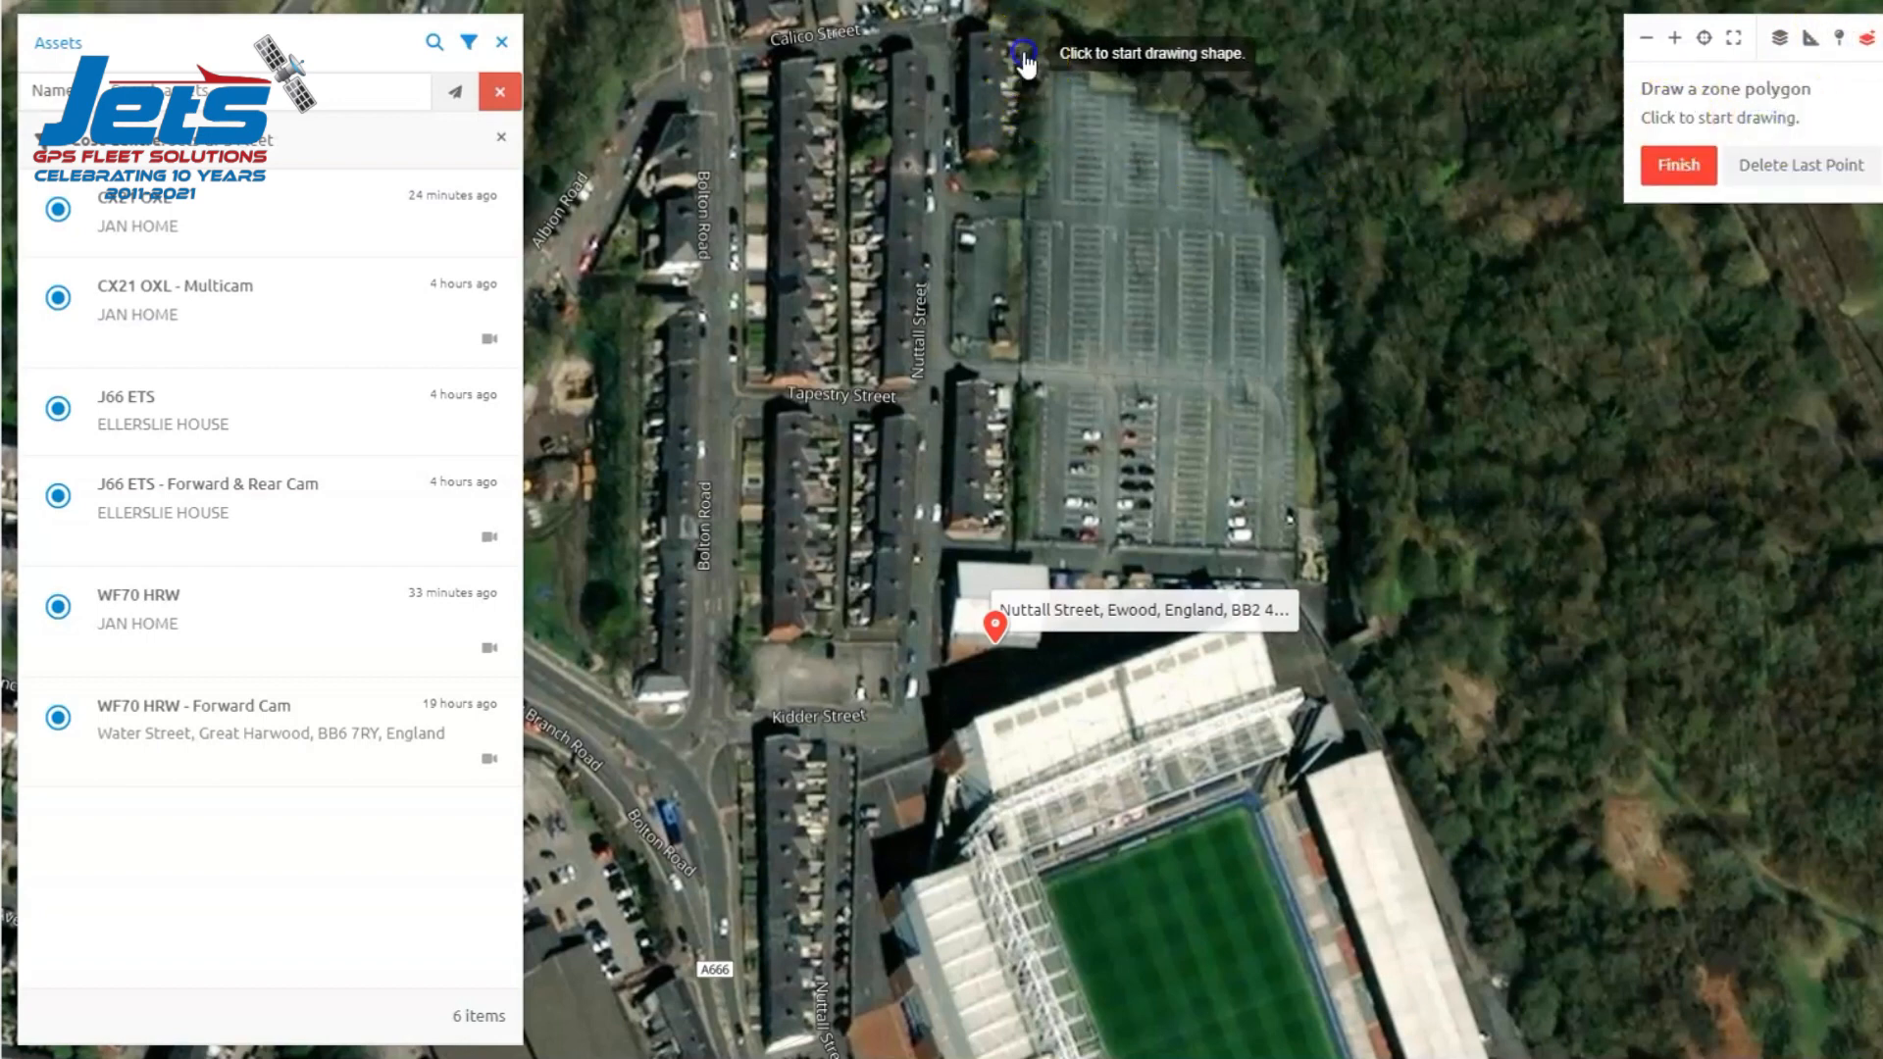
pyautogui.click(1005, 588)
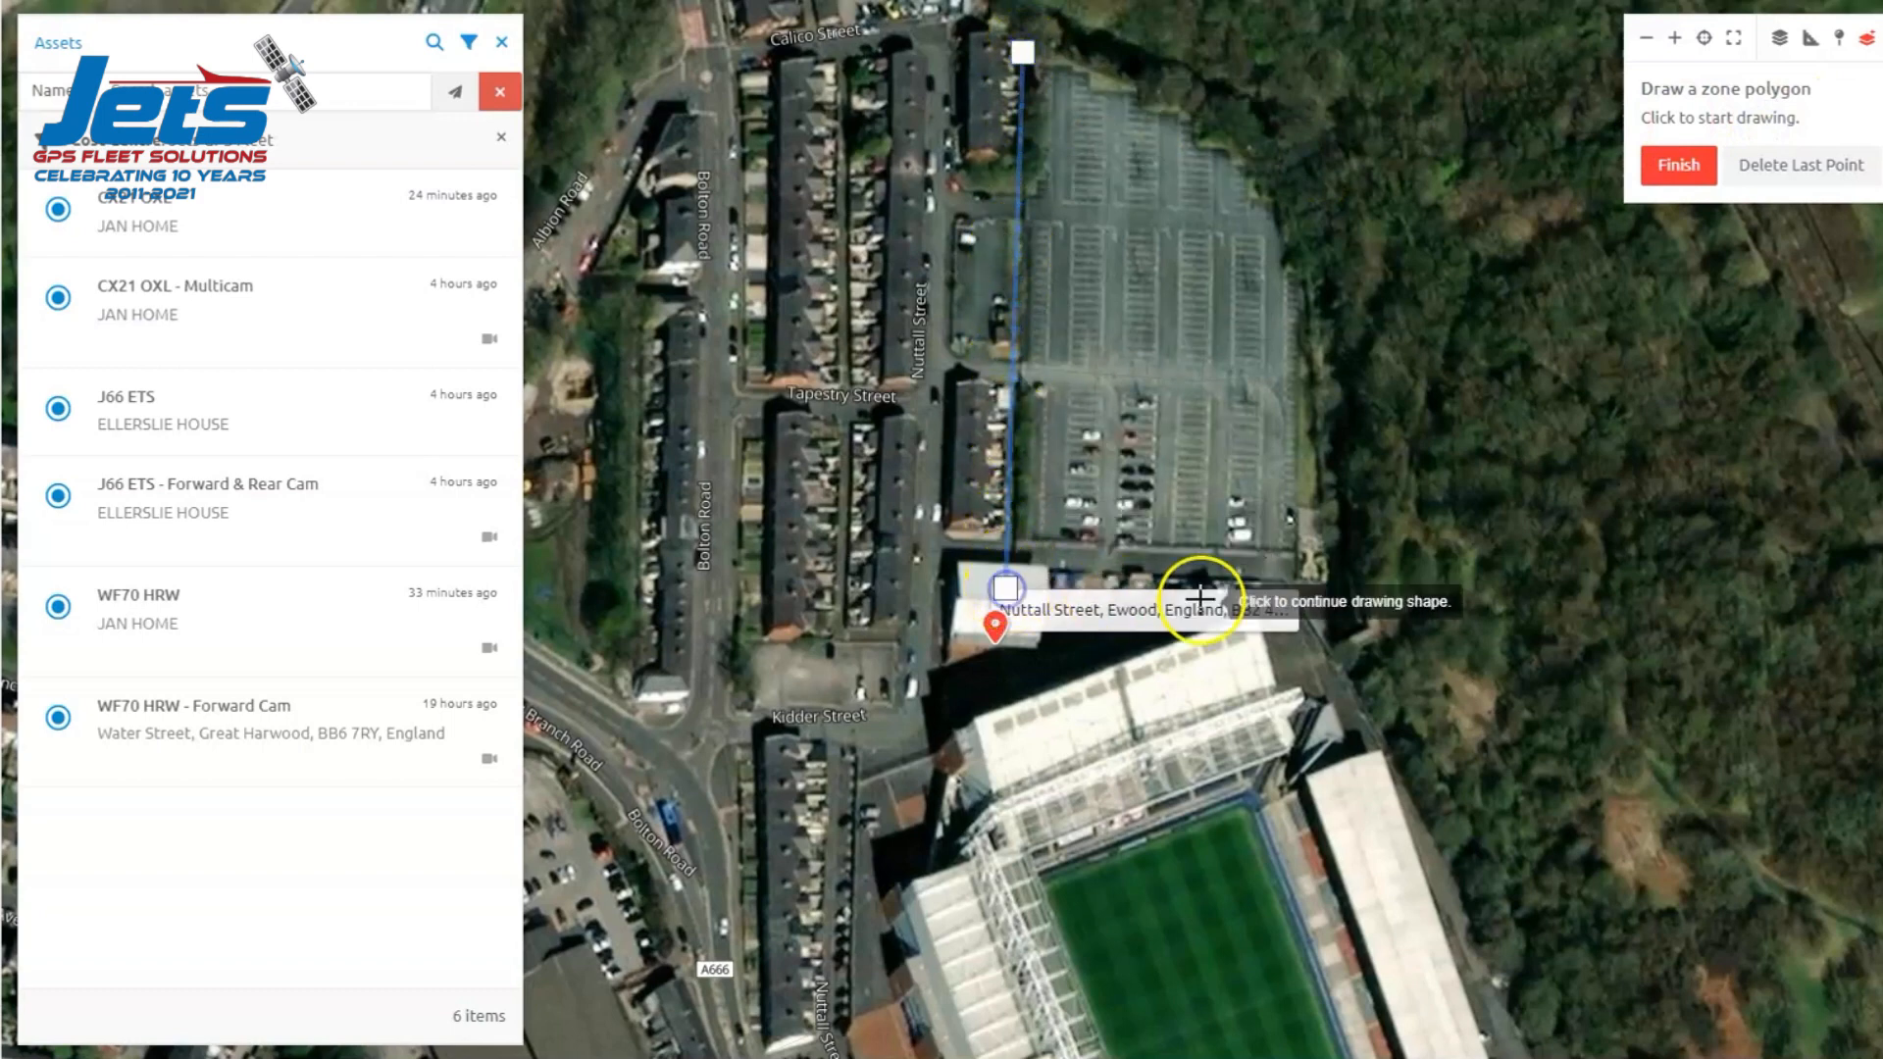
pyautogui.click(1337, 594)
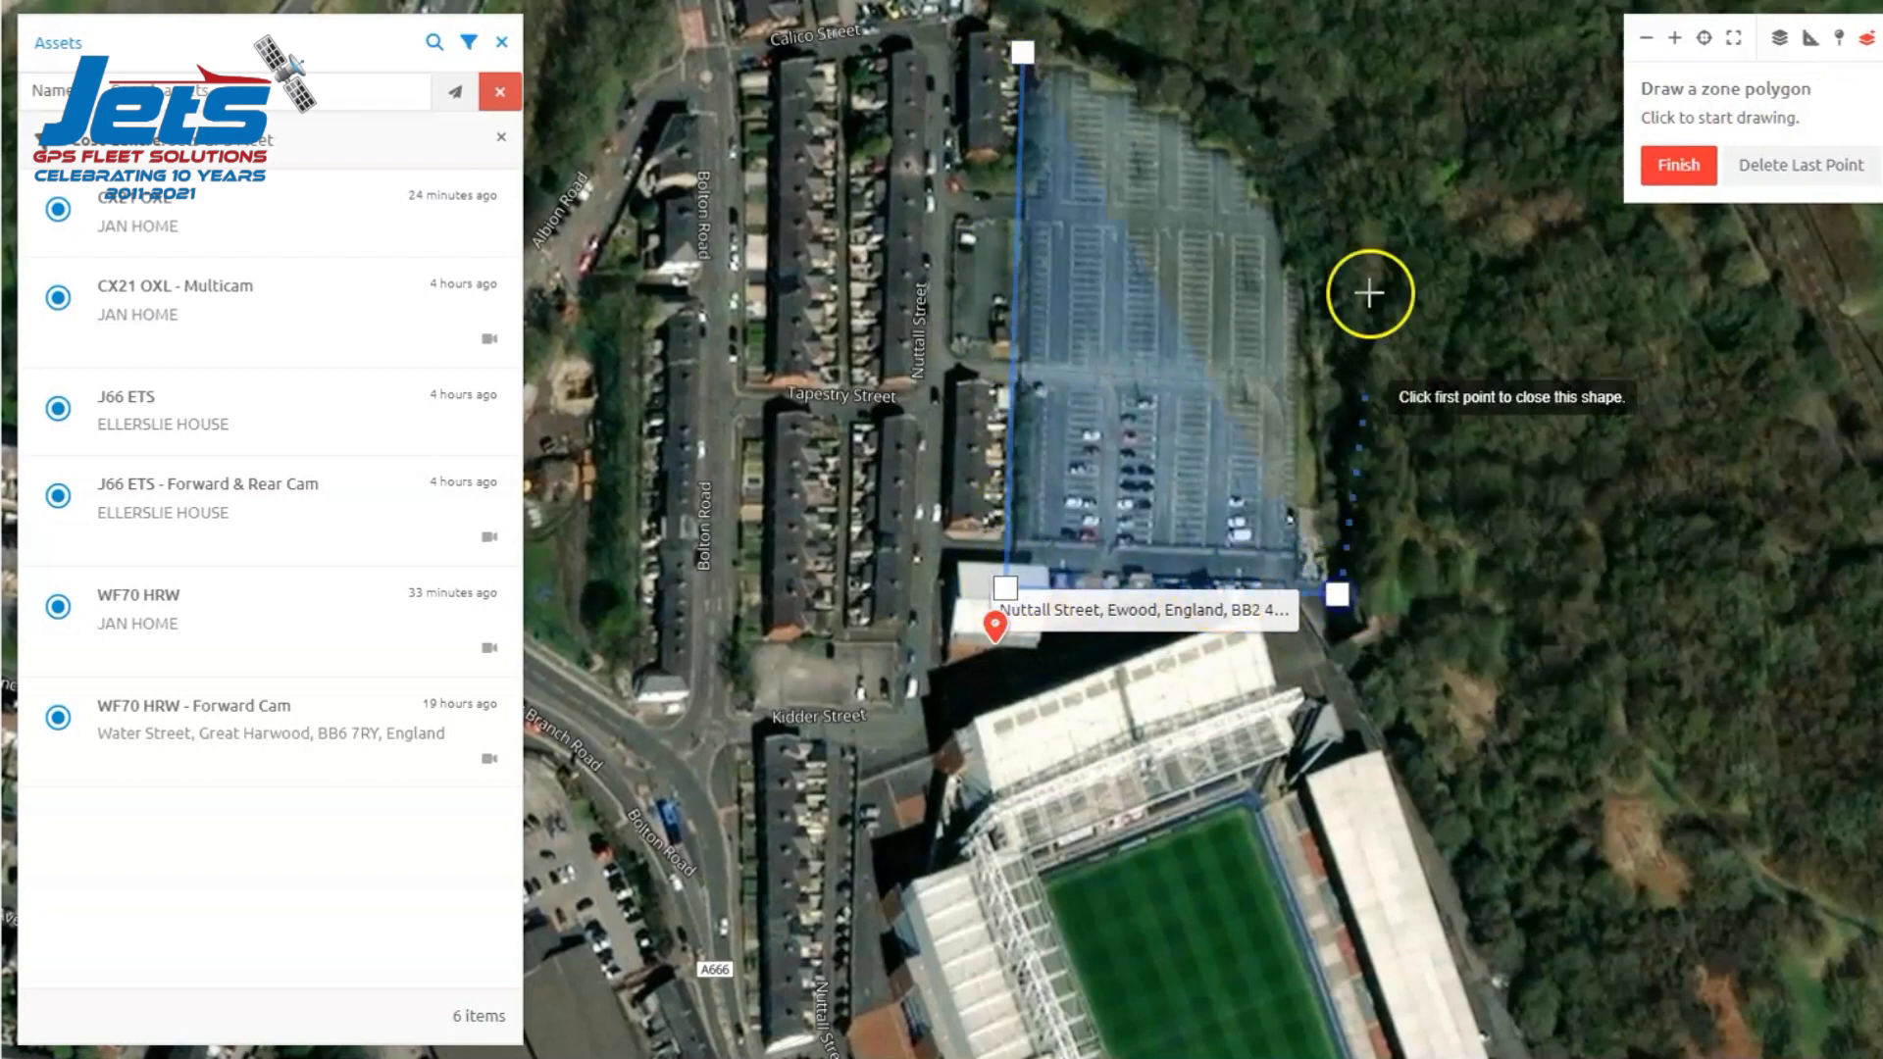
pyautogui.click(1334, 47)
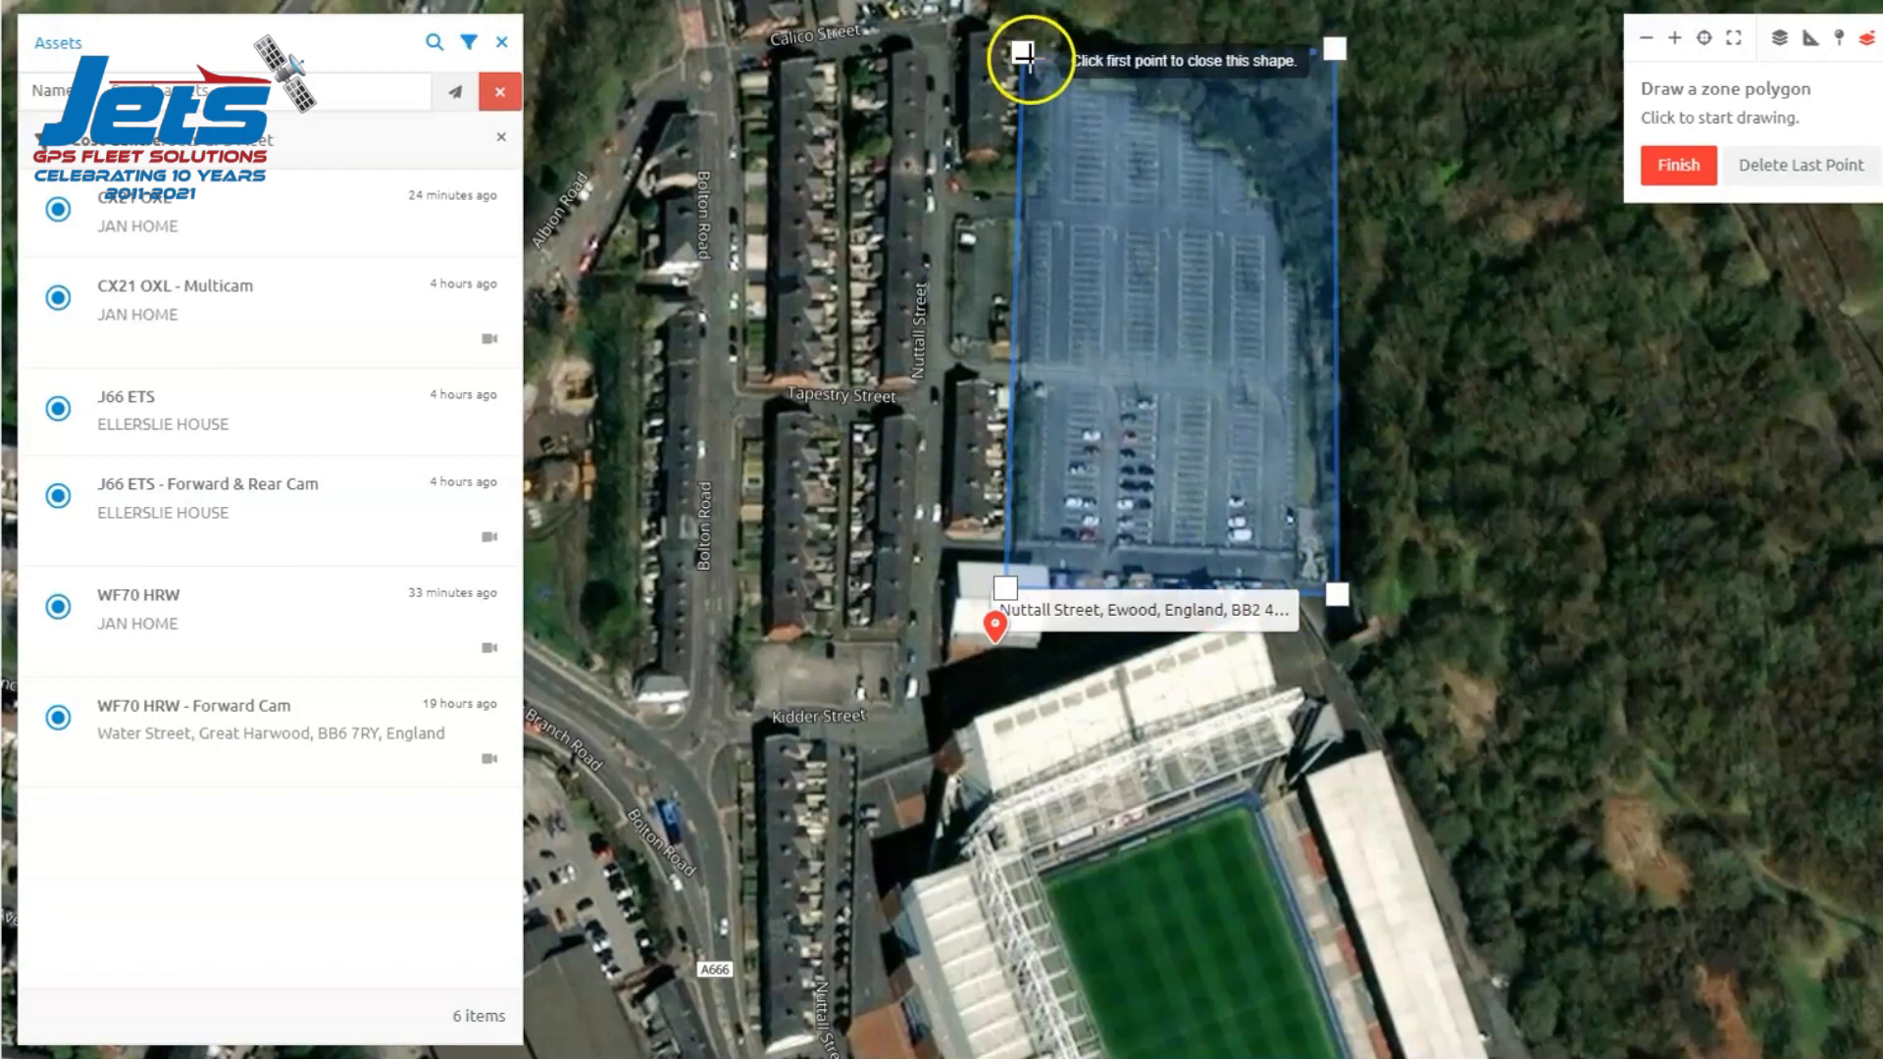
pyautogui.click(1021, 54)
# Name the zone EWOOD PARK, assign cost centre Jets GPS Fleet and group Jets GPS Zones, and save it as a Location without speed or proximity limits
pyautogui.click(996, 134)
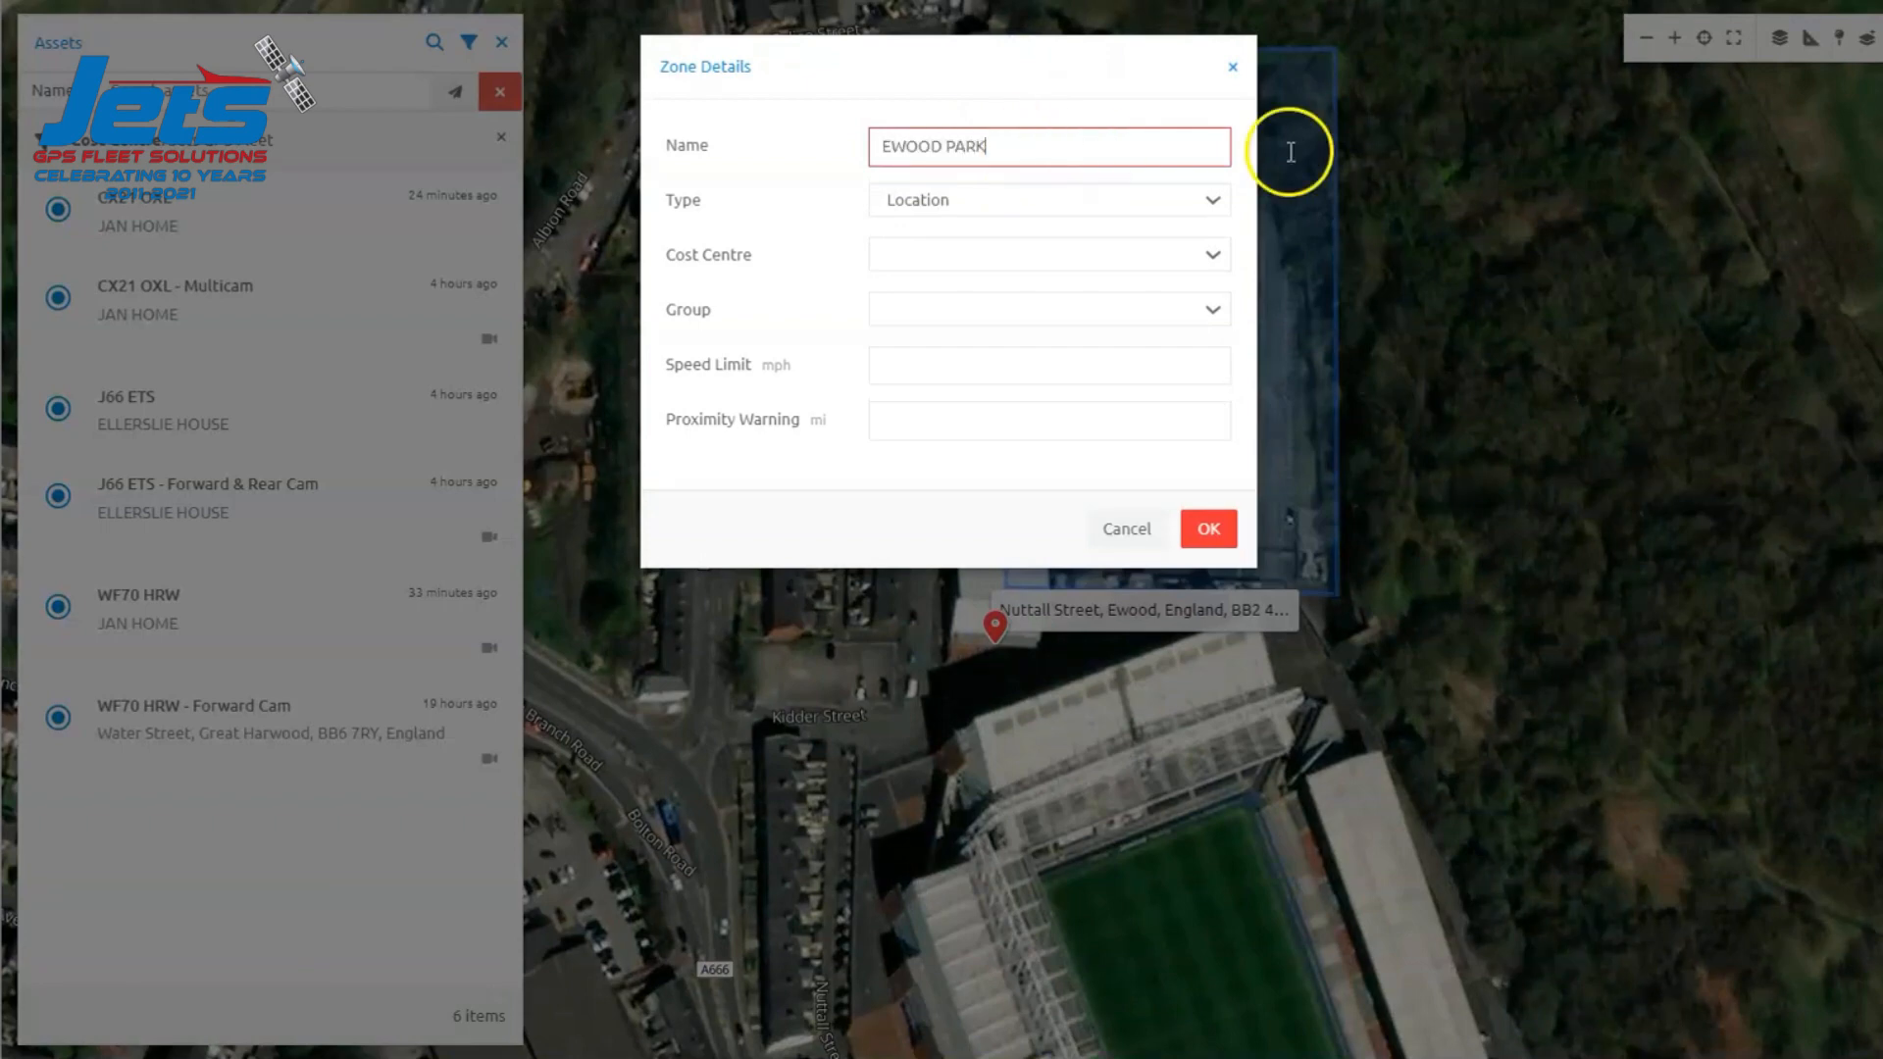
pyautogui.click(1216, 258)
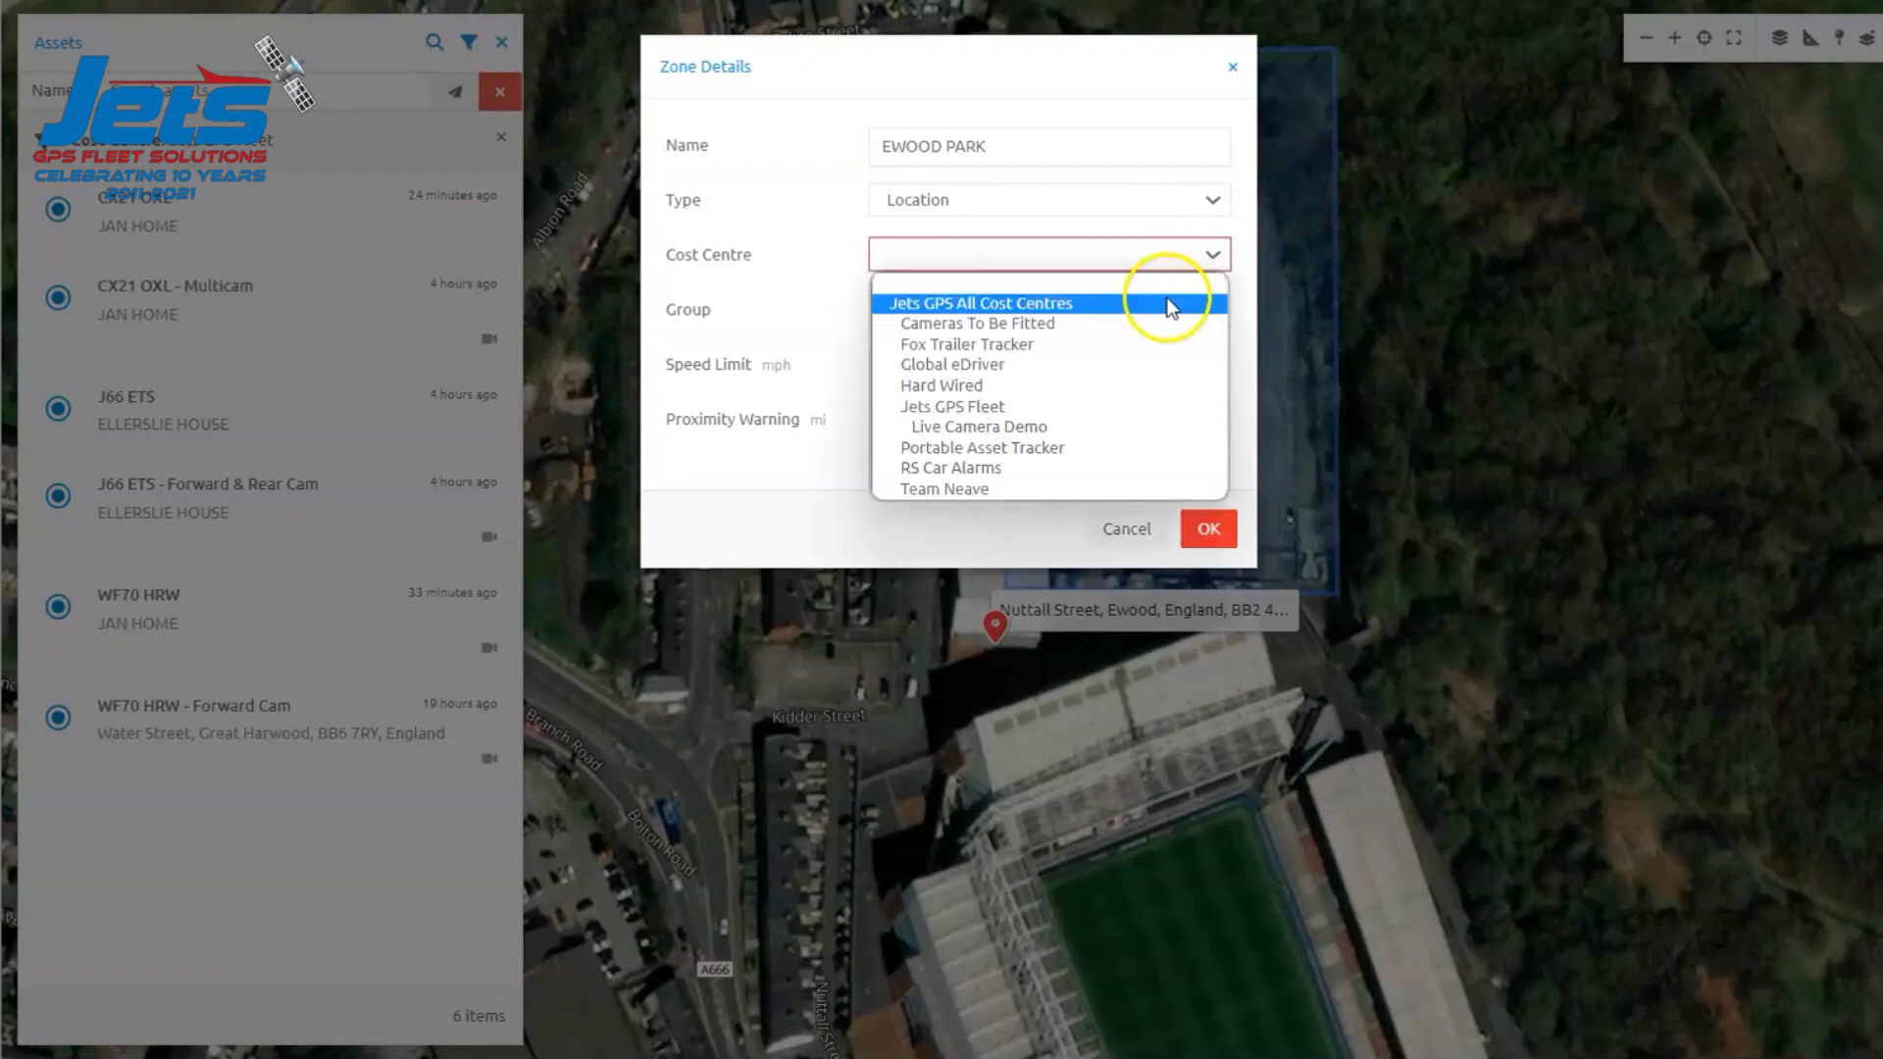
pyautogui.click(1079, 405)
pyautogui.click(1200, 323)
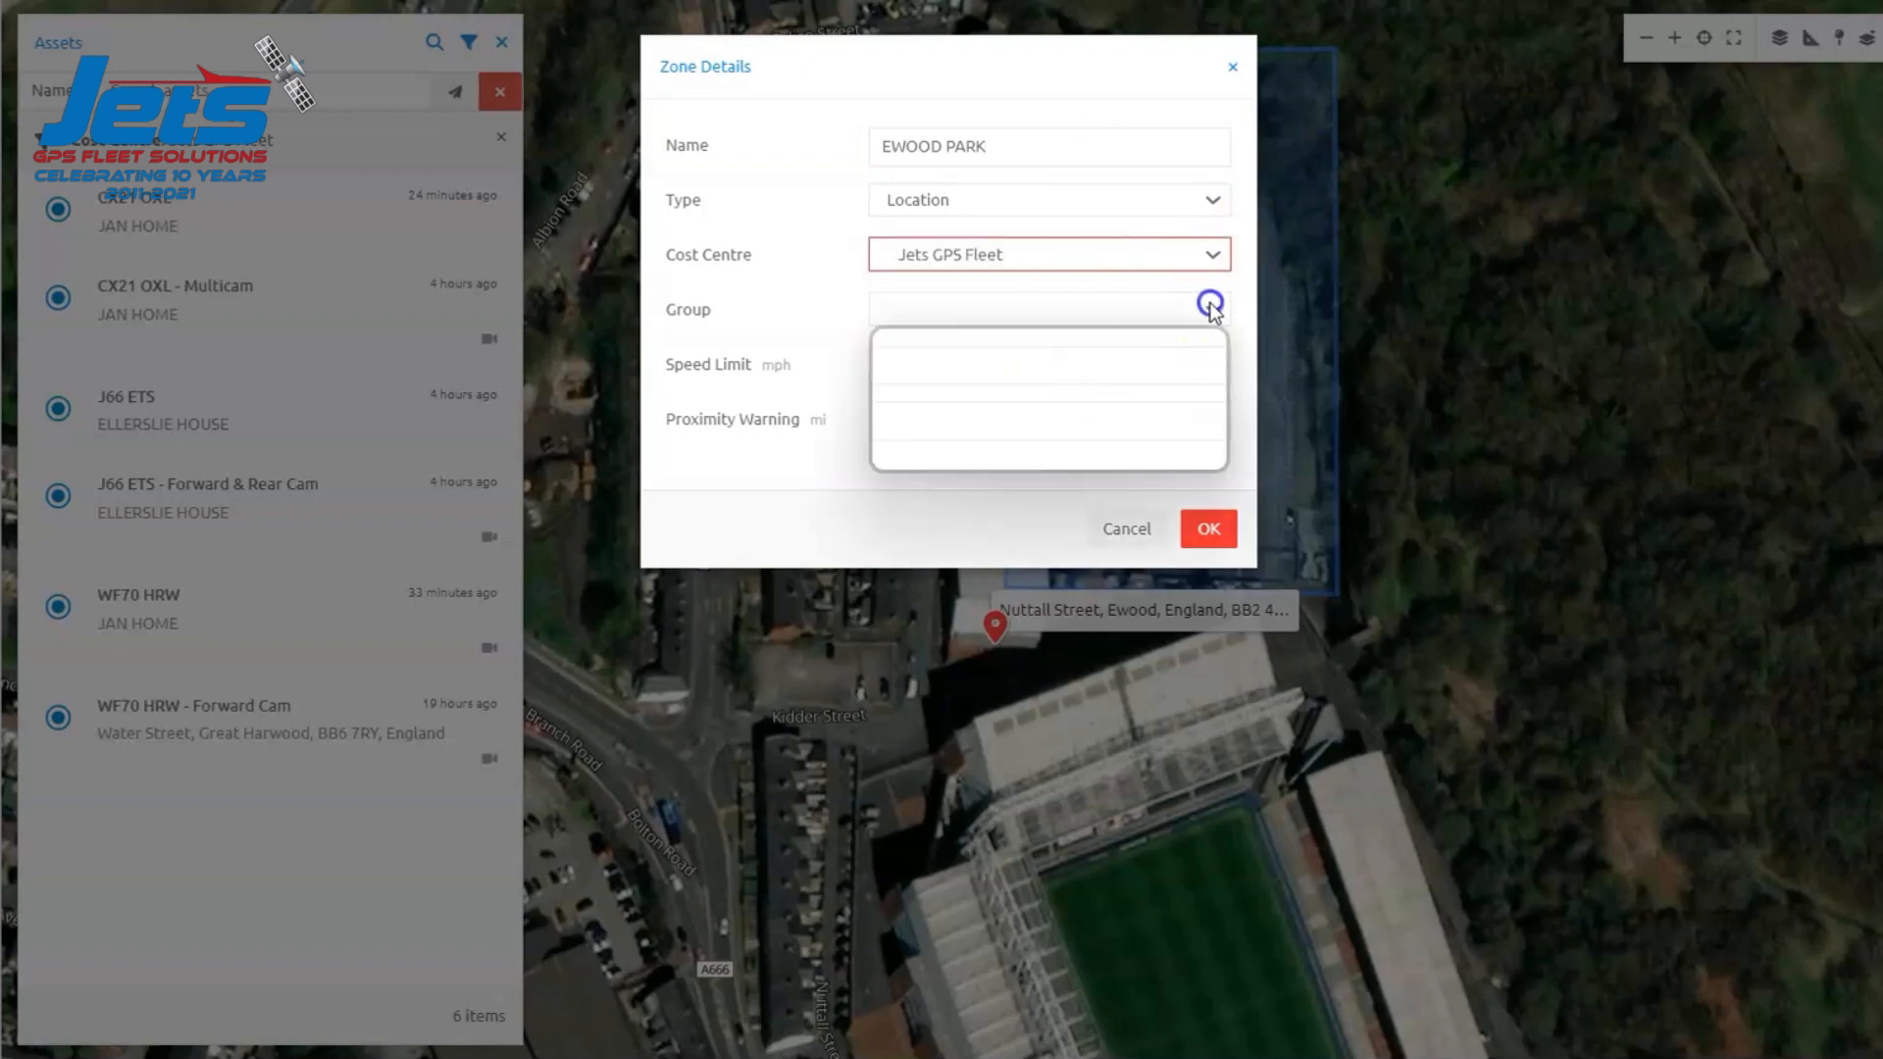
pyautogui.click(1088, 363)
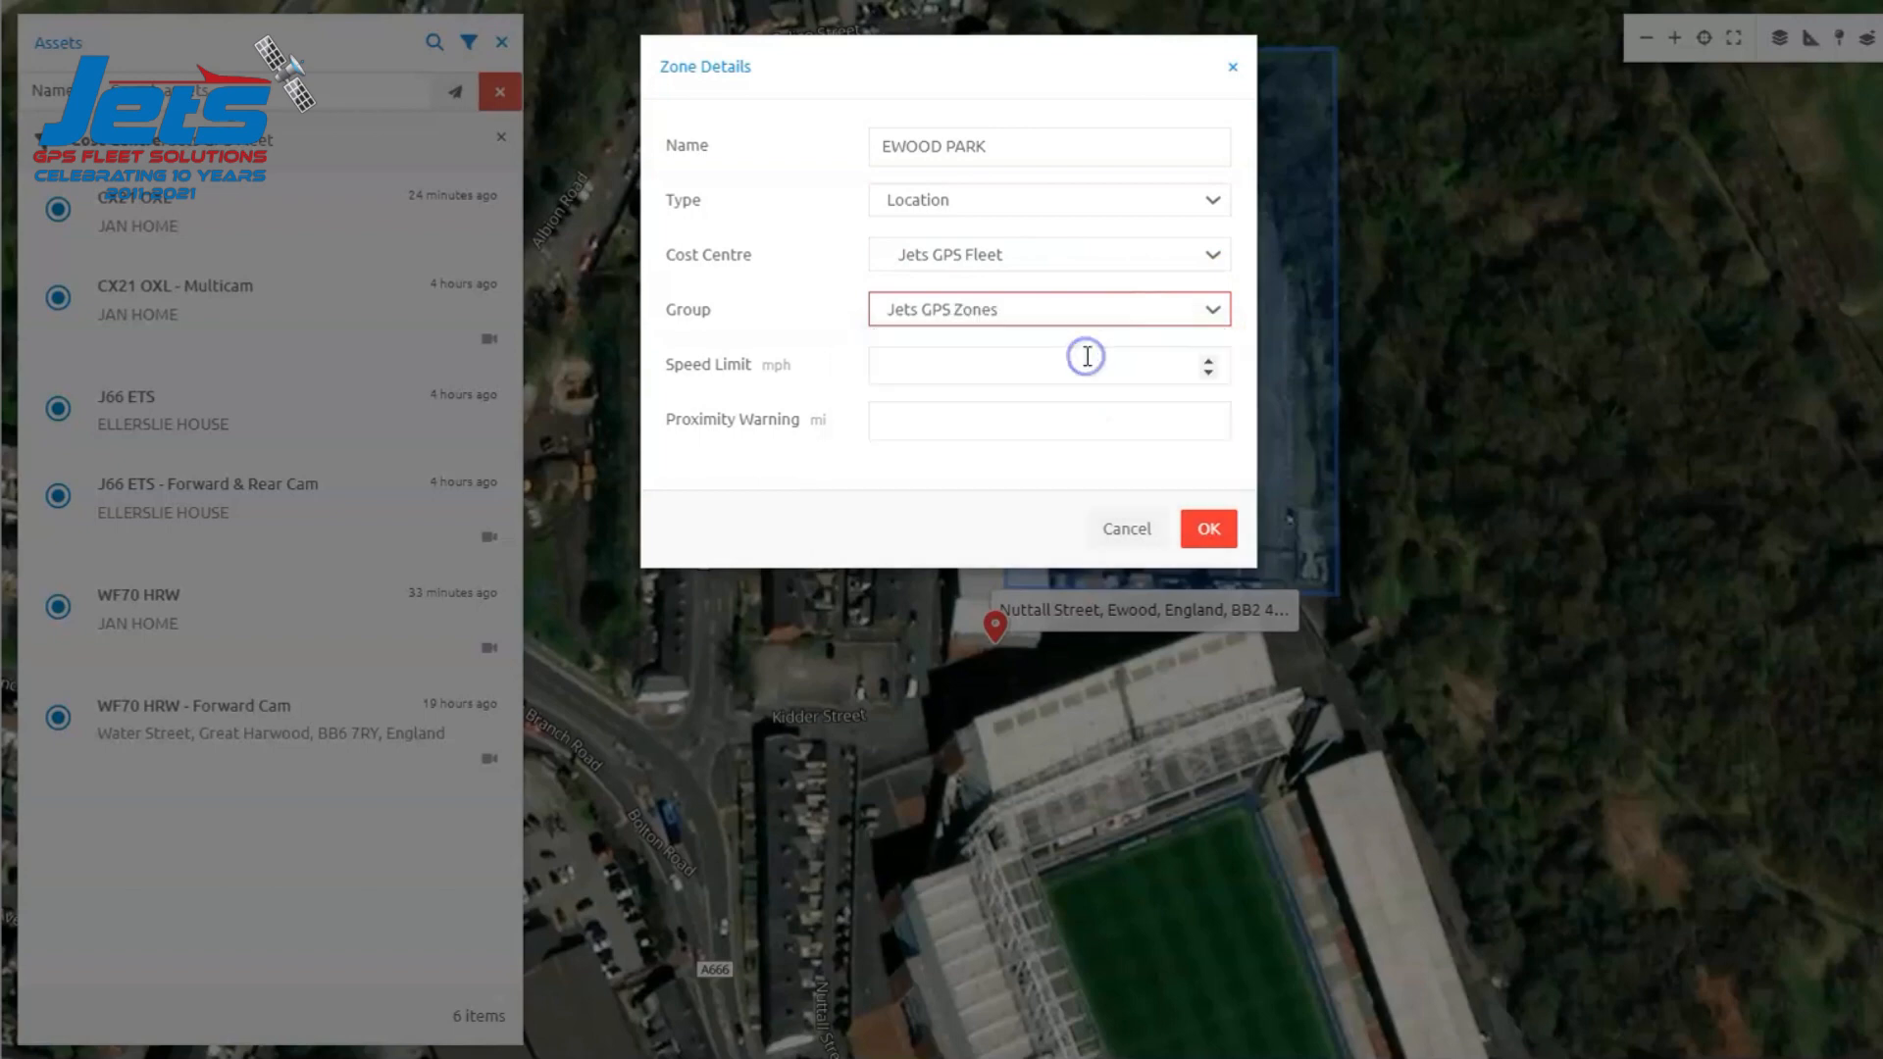
pyautogui.click(1209, 534)
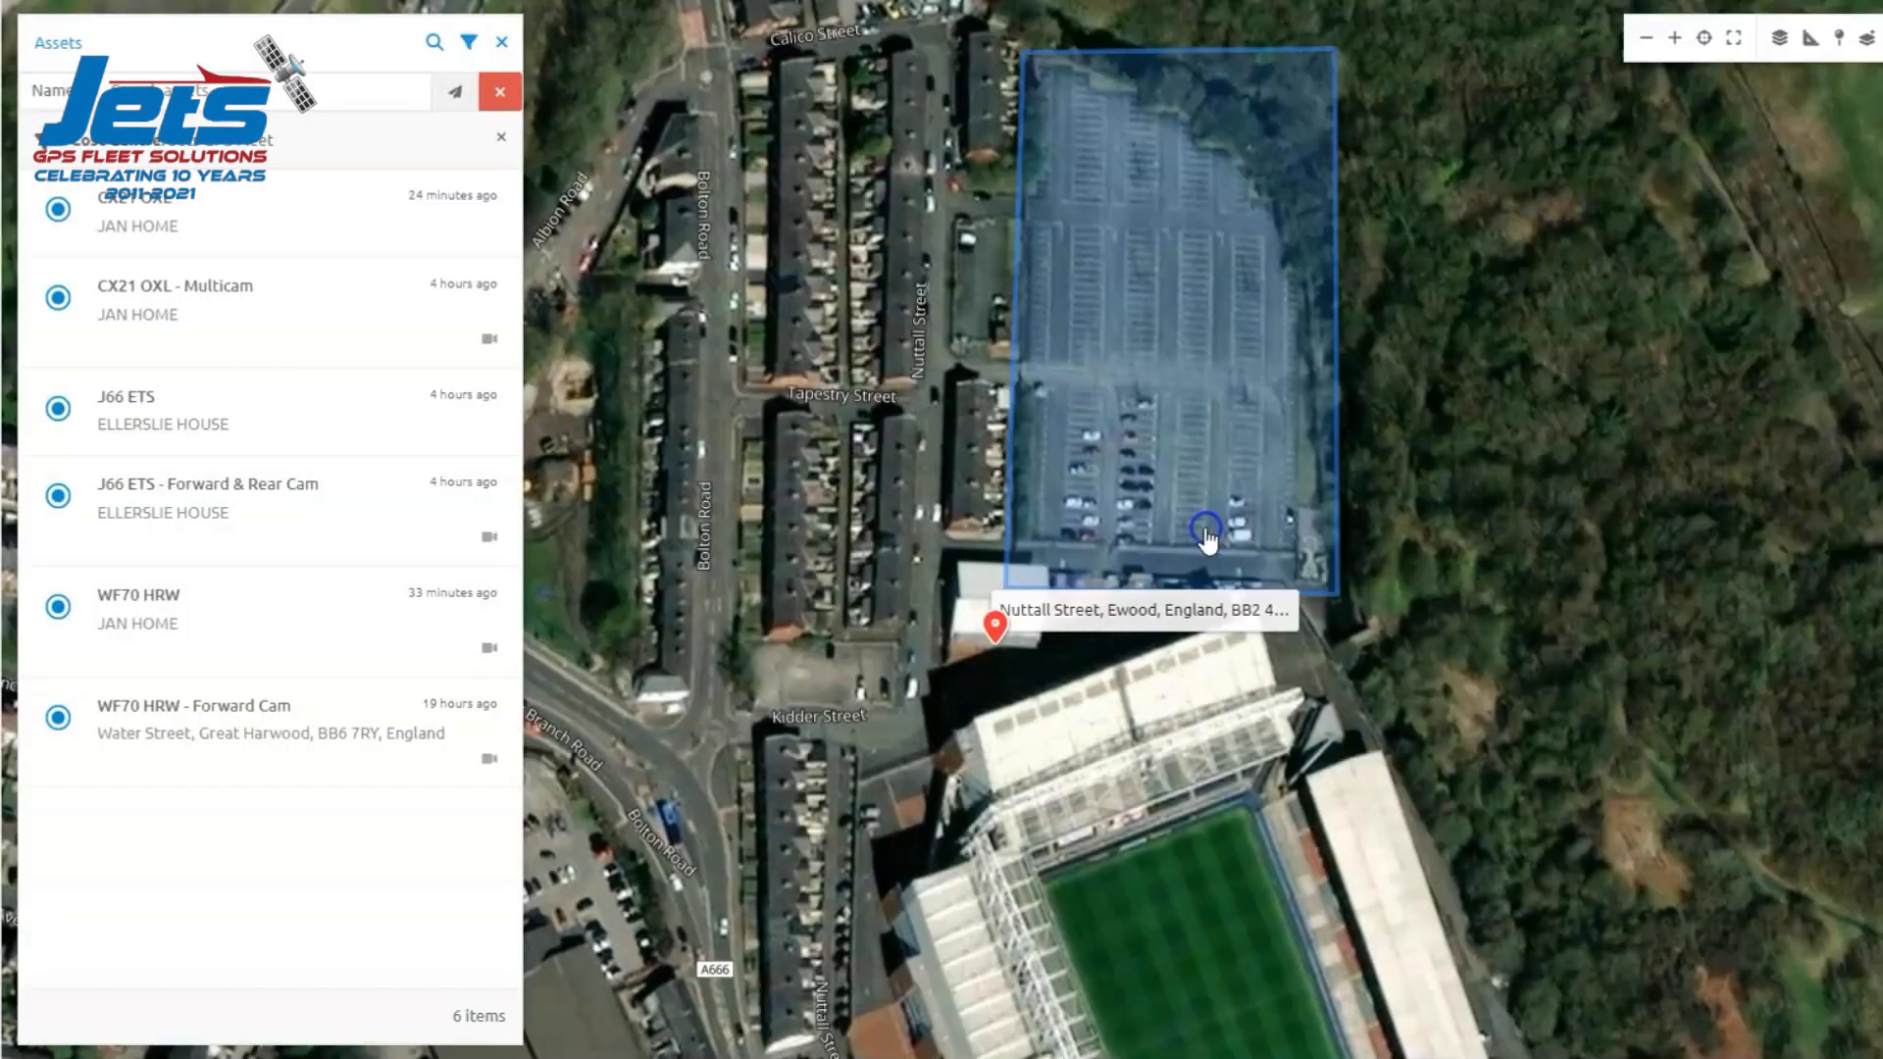